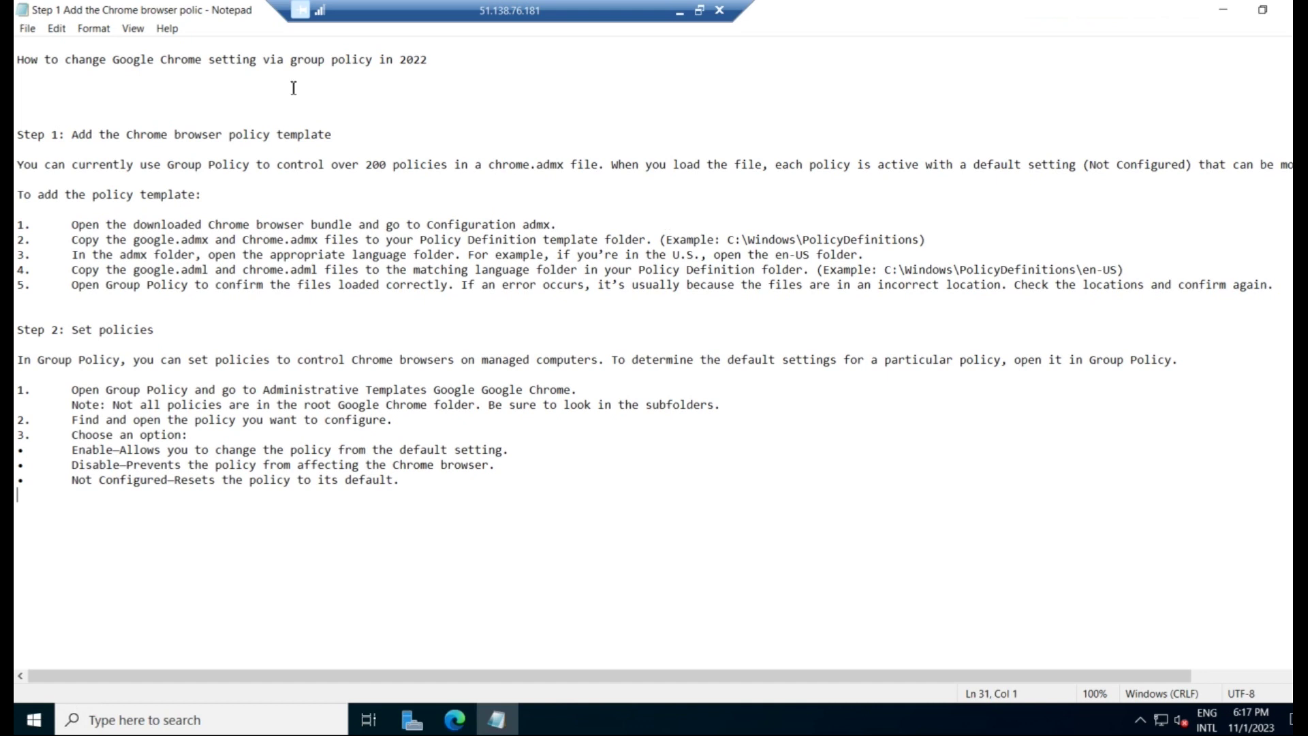
Select the Notepad Chrome policy instructions, from the Step 1 line to the final Not Configured line
left_click(21, 133)
left_click_drag(424, 488, 17, 134)
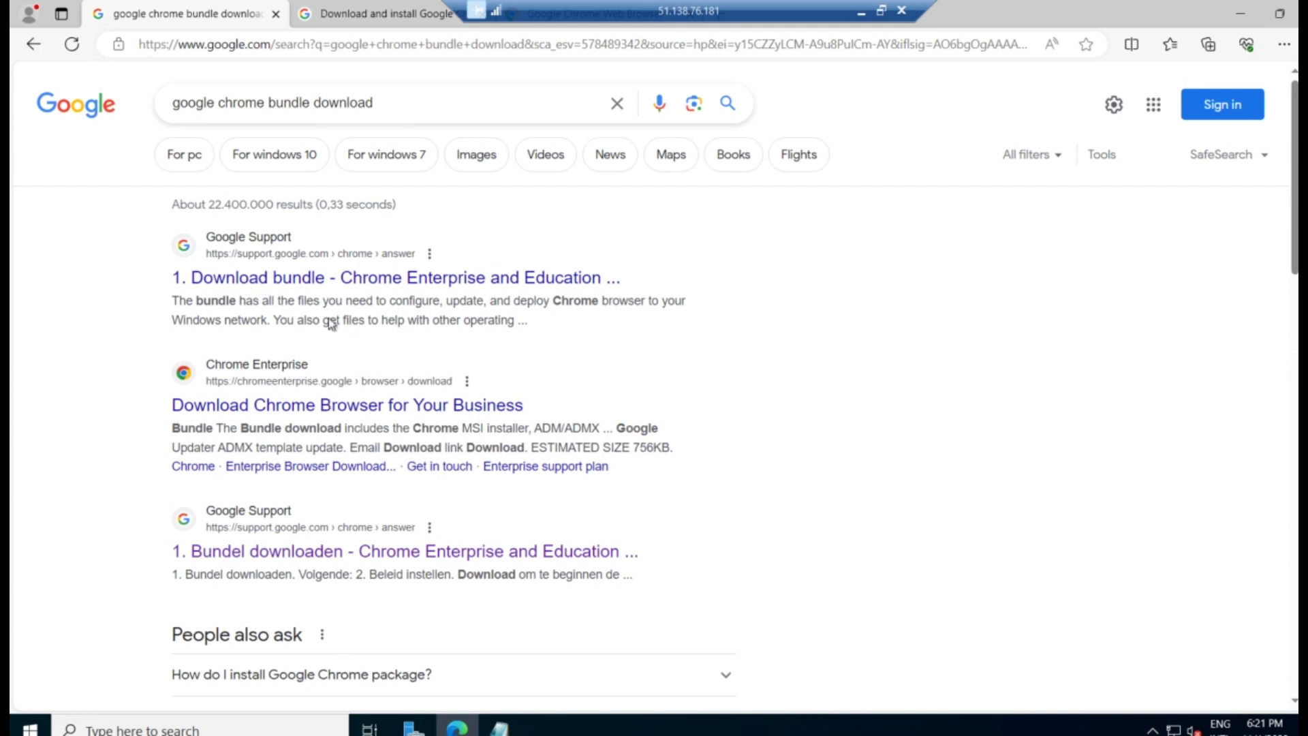
Open the Chrome Enterprise '1. Download bundle' help page and download the 64-bit bundle zip
left_click(273, 278)
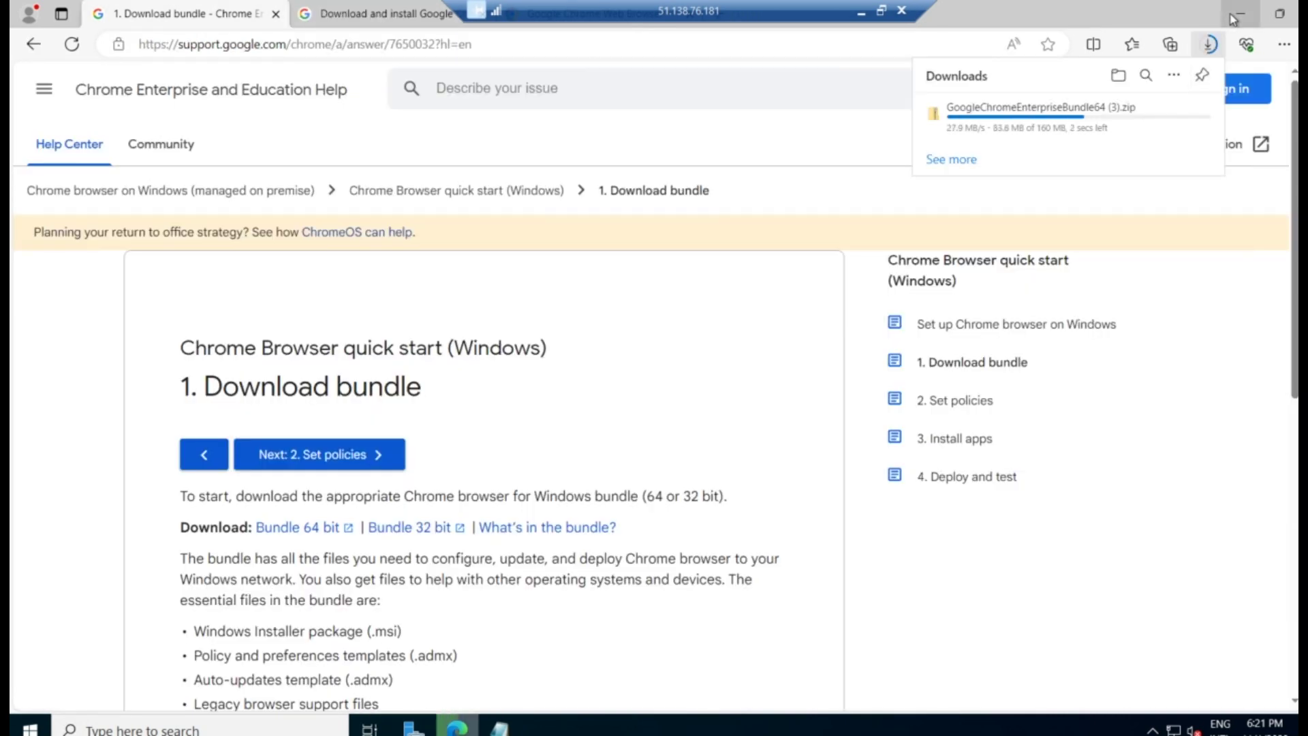
Open the extracted GoogleChromeEnterpriseBundle64 (2) folder from Downloads in a maximized File Explorer
key("alt+Tab")
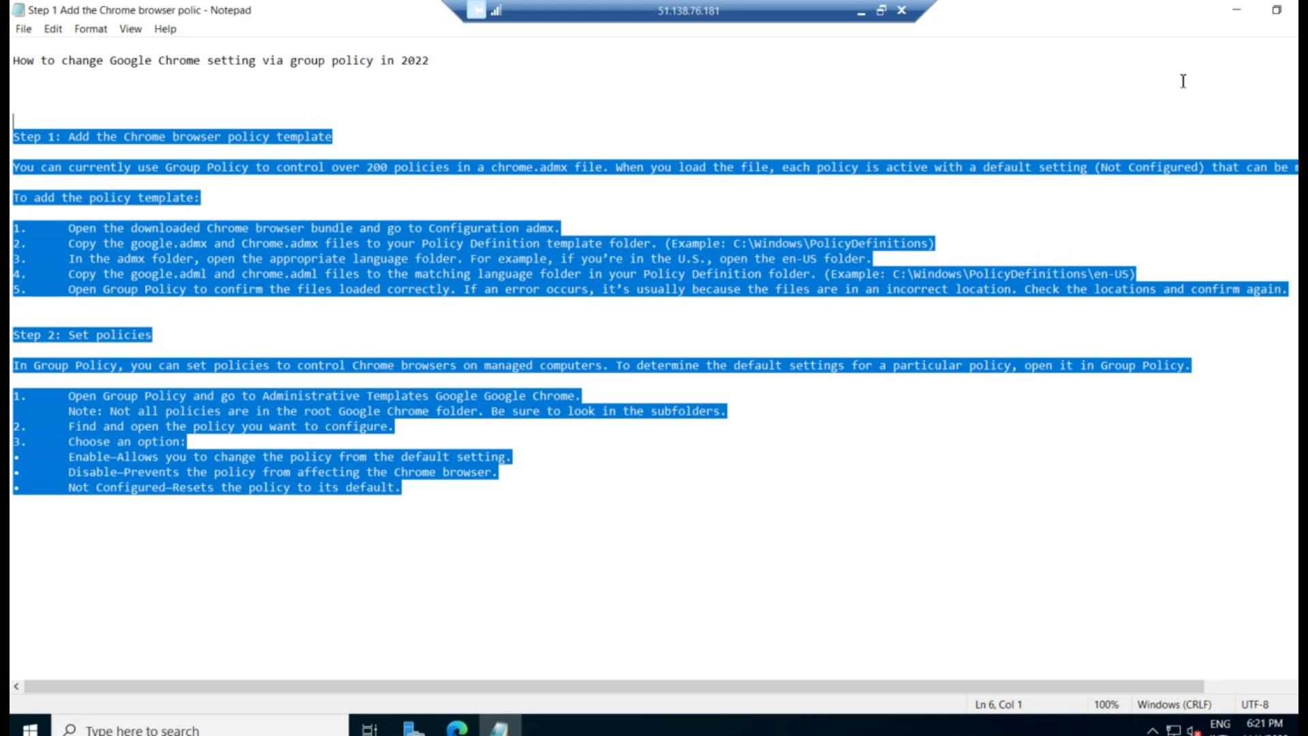
left_click(1221, 43)
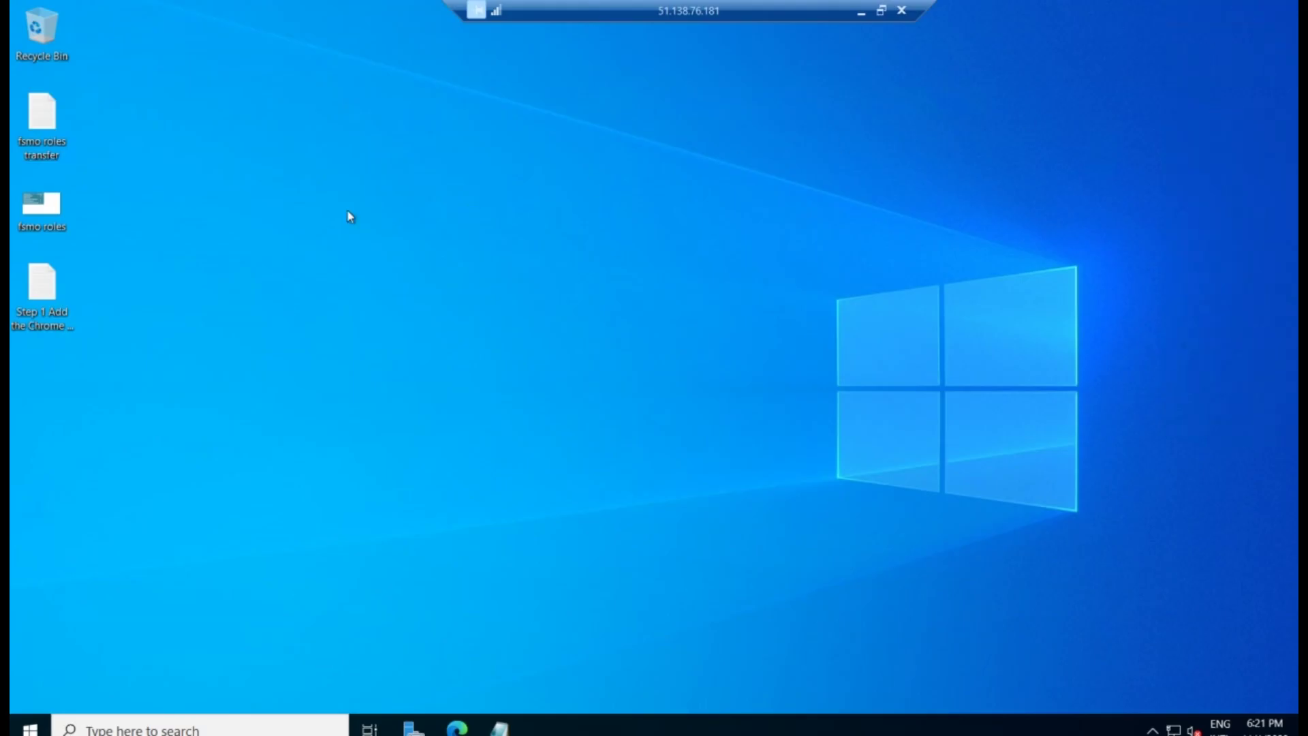
key("super+e")
left_click(928, 207)
left_click(81, 340)
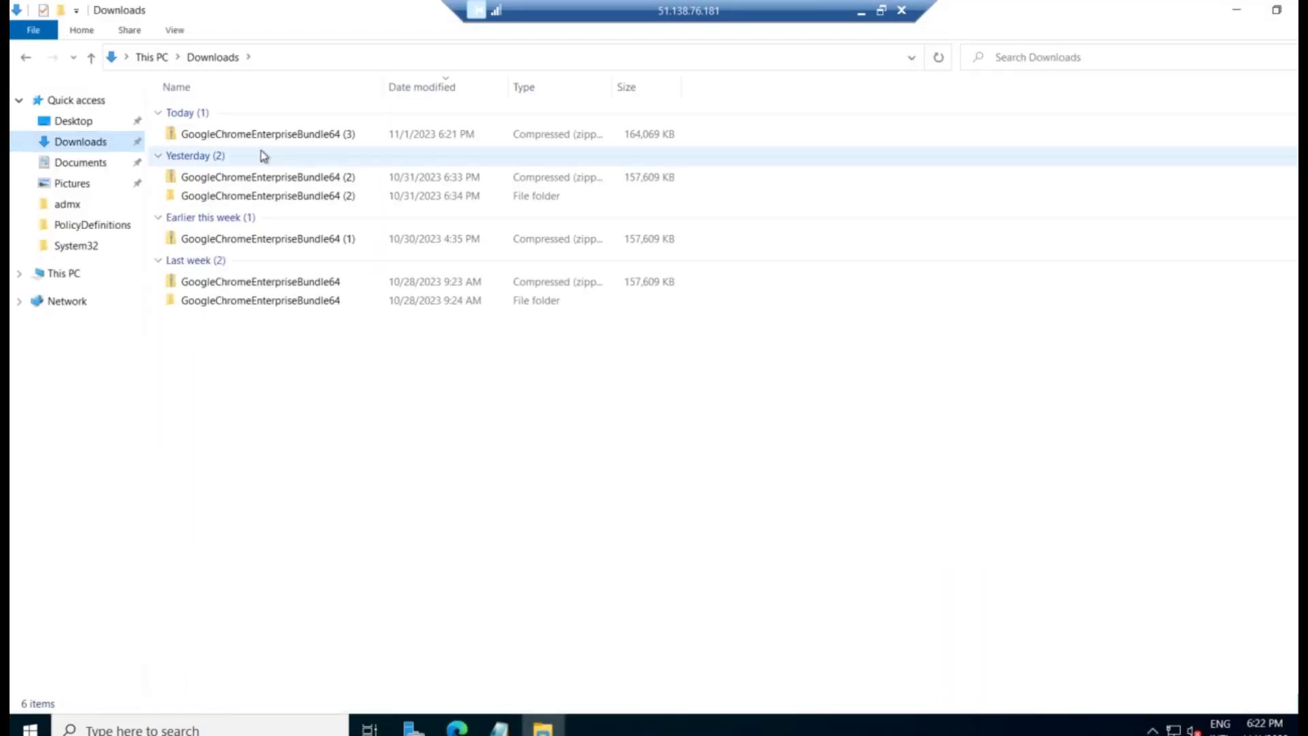
left_click(272, 196)
left_click(314, 137)
right_click(314, 136)
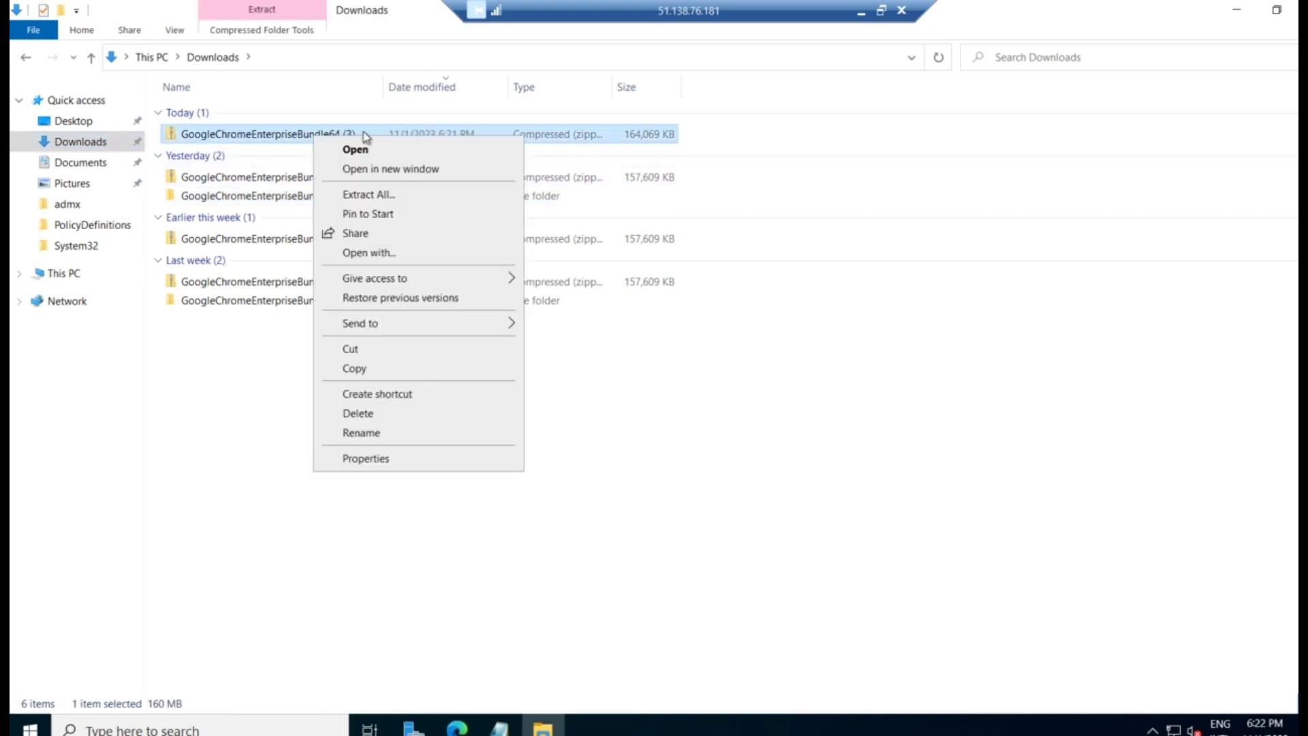
left_click(885, 505)
double_click(303, 198)
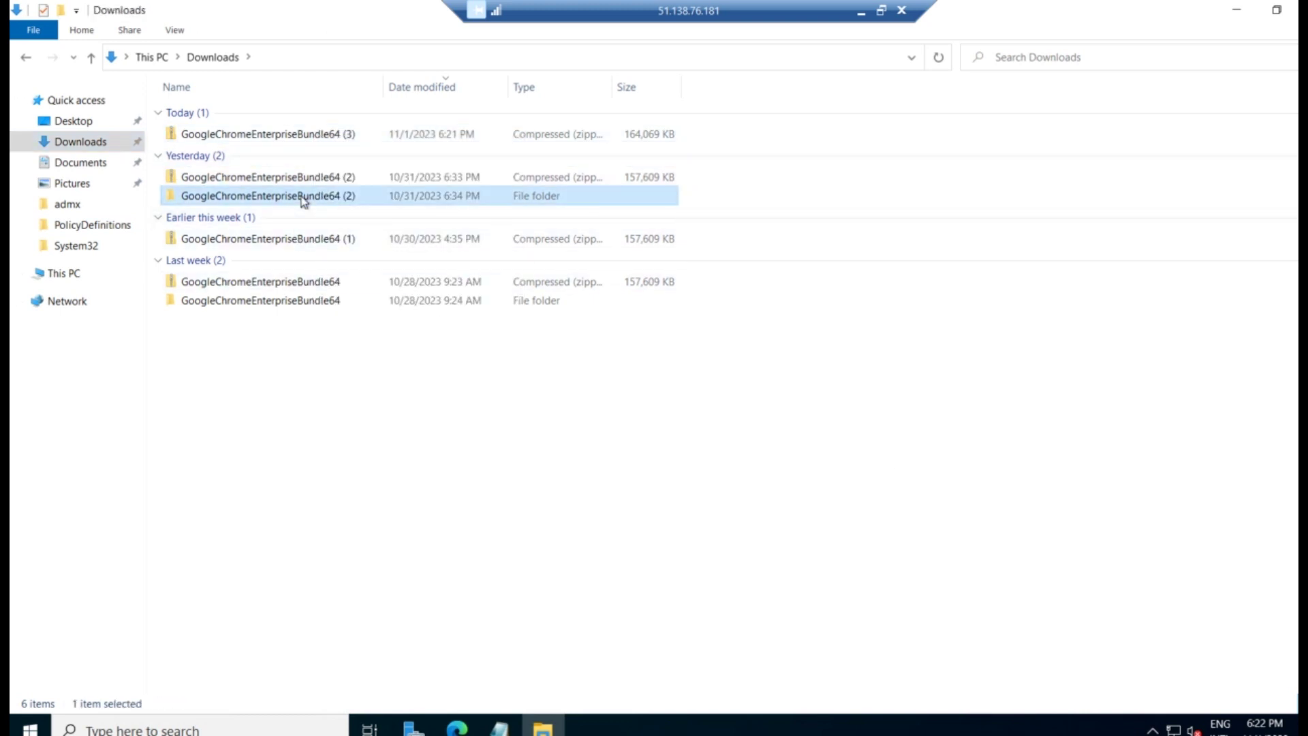
Select chrome.admx and google.admx in the bundle's Configuration\admx folder
double_click(231, 114)
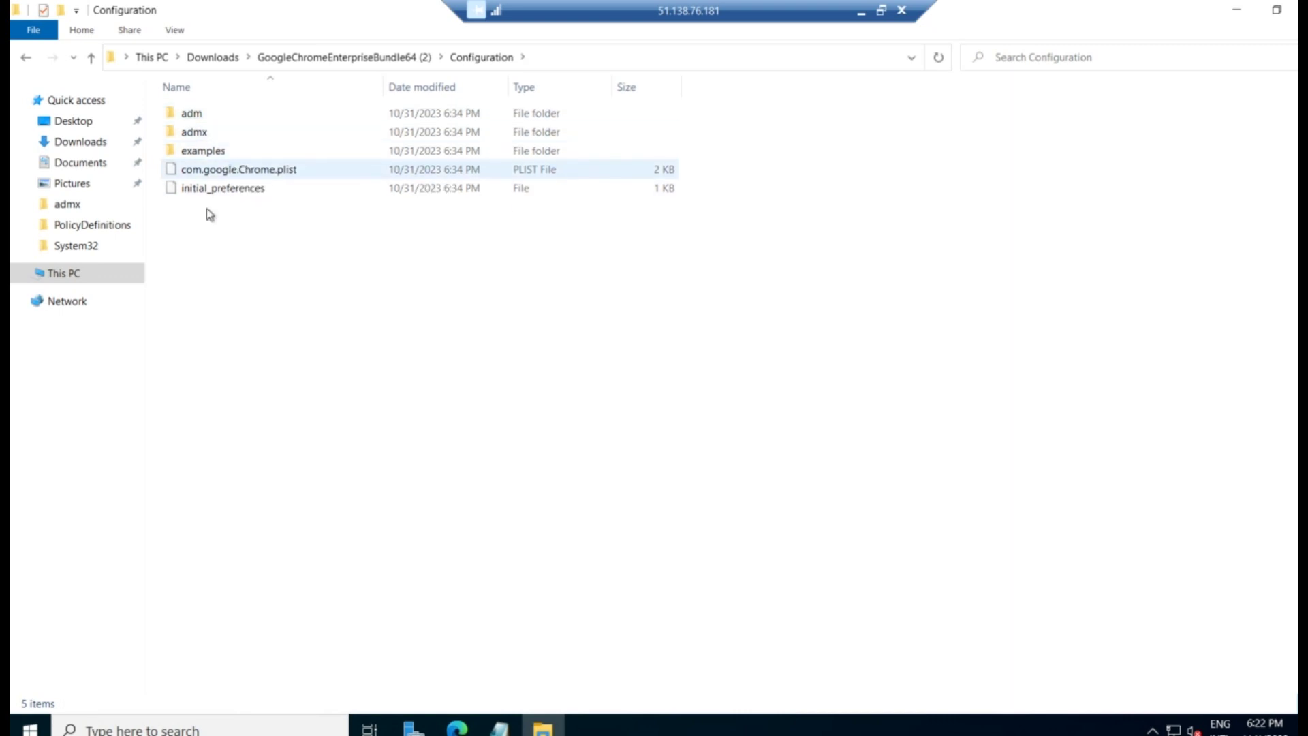
double_click(221, 135)
scroll(395, 307, "down", 13)
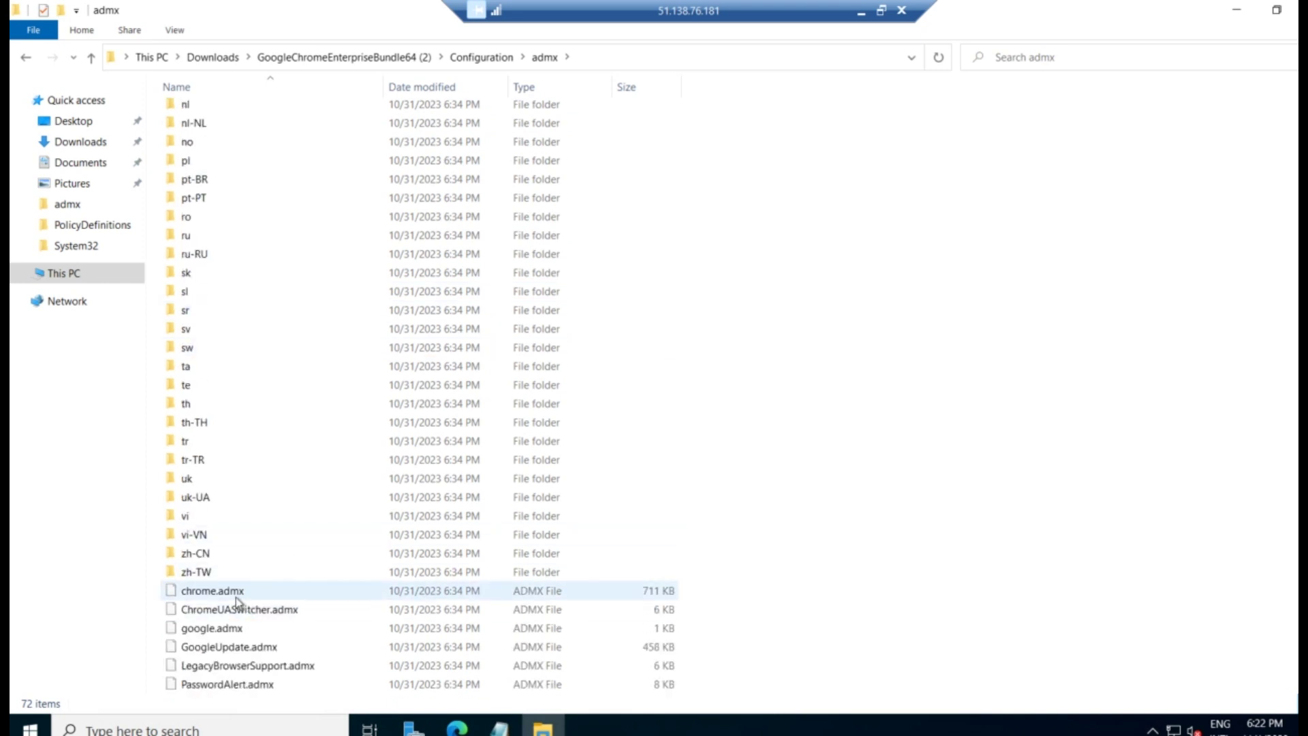
left_click(240, 594)
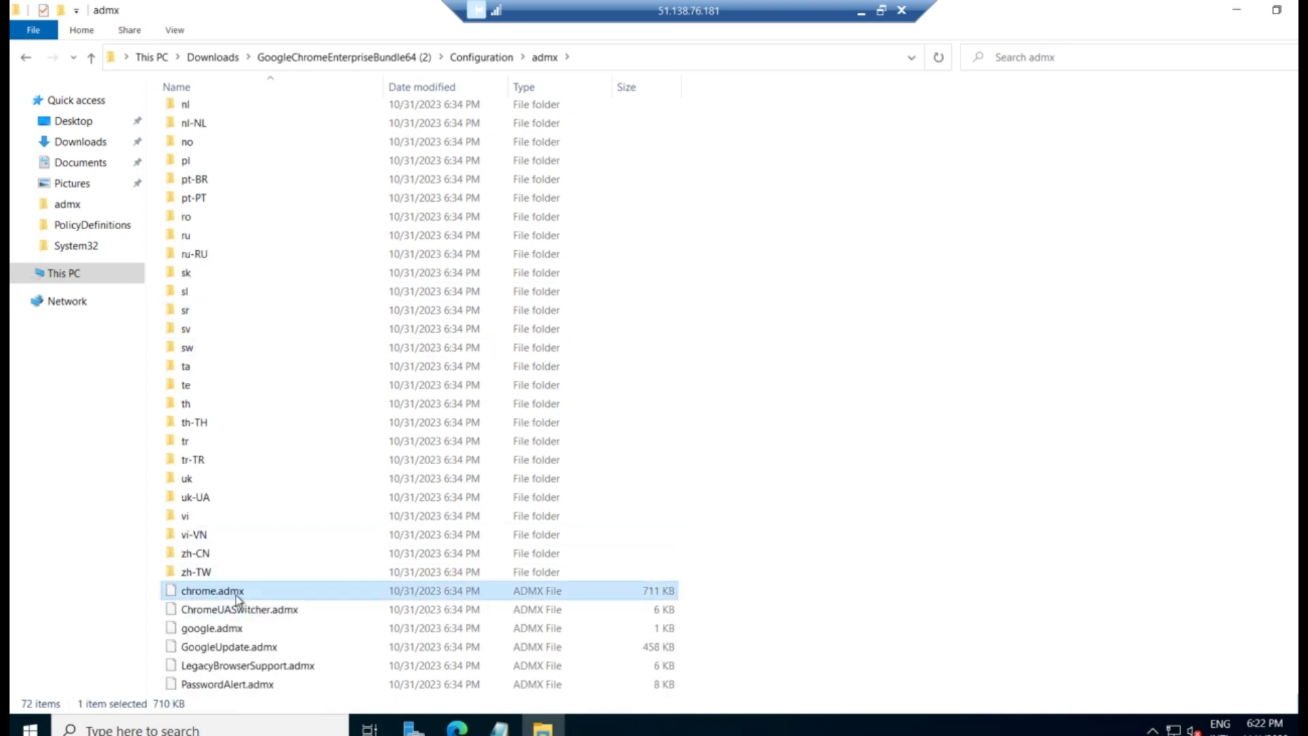
left_click(247, 631, "shift")
left_click(640, 647)
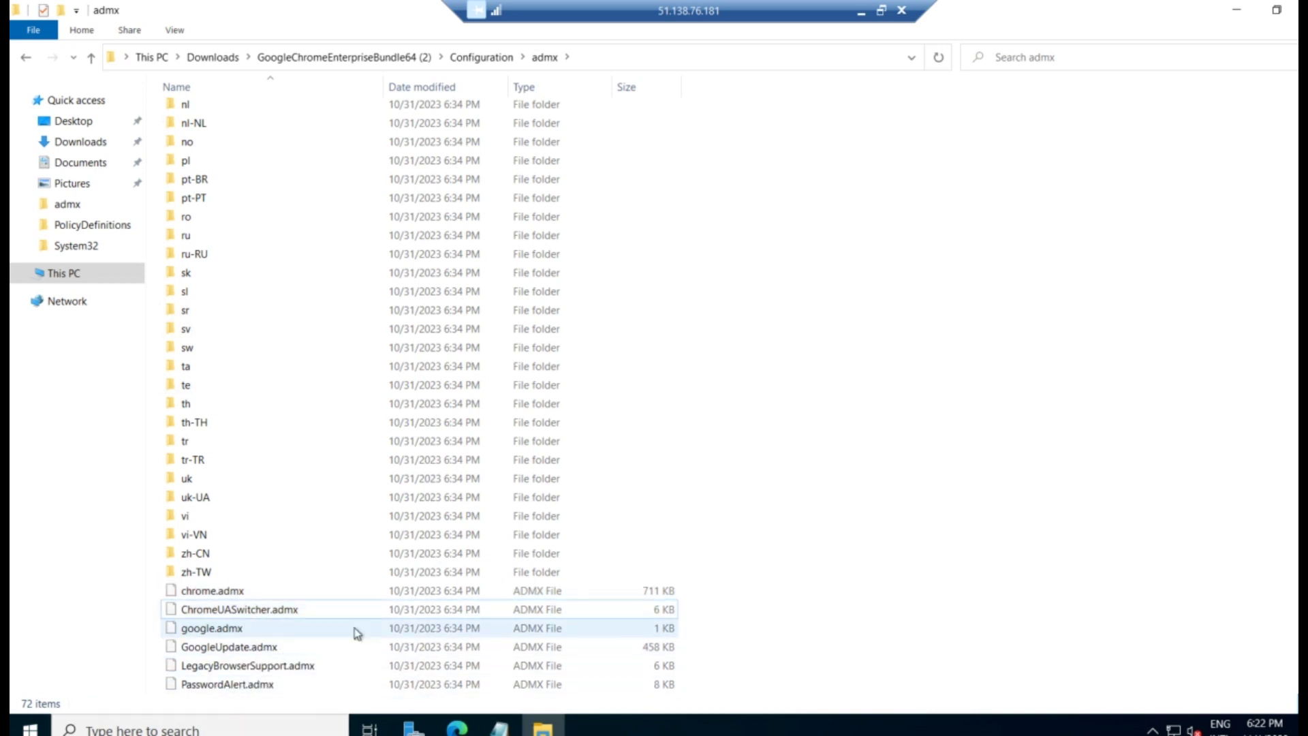
left_click(260, 591)
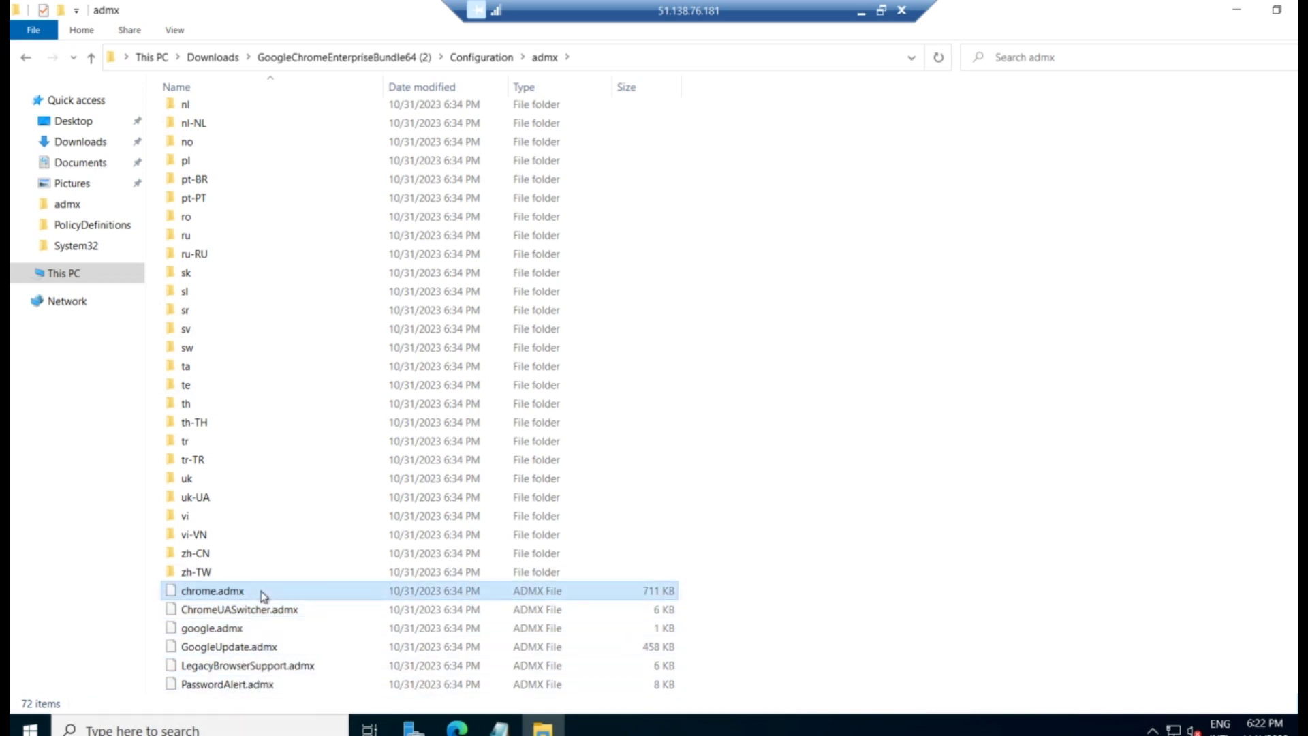
left_click(257, 634, "ctrl")
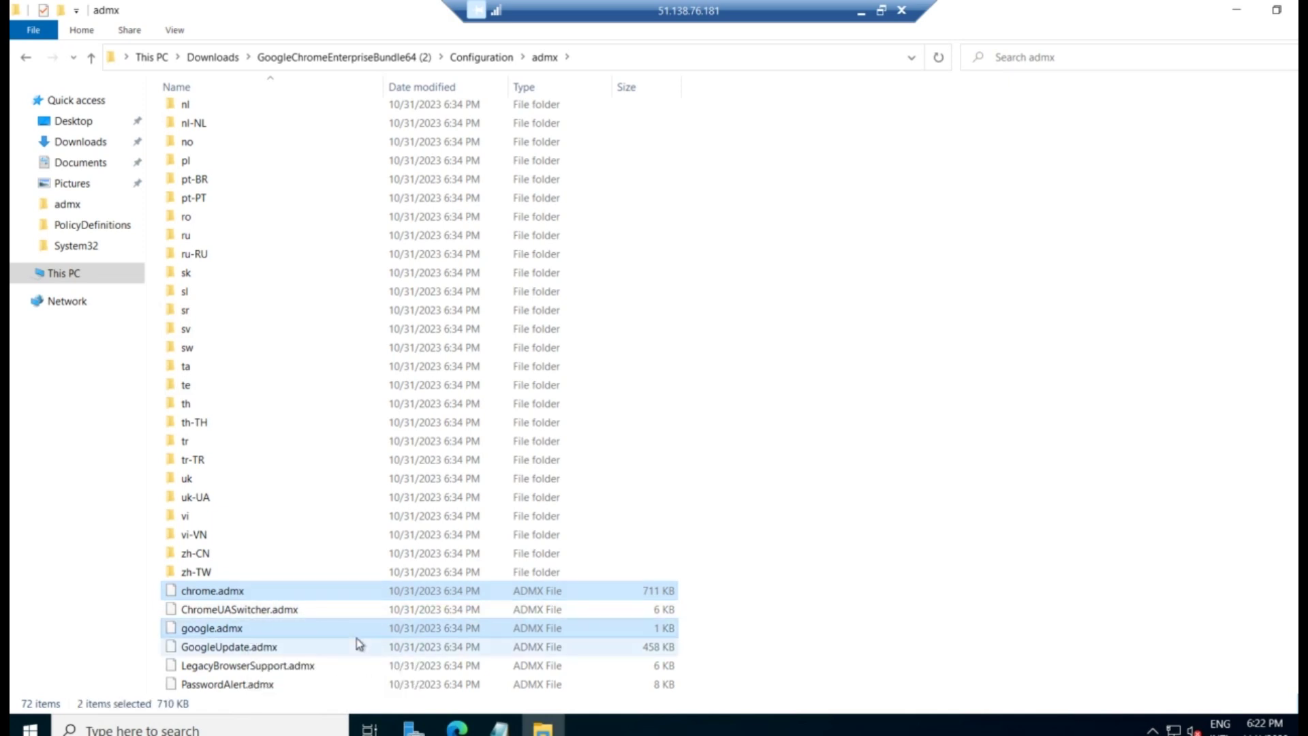
key("super+r")
Open C:\Windows\PolicyDefinitions in a second Explorer window placed beside the admx folder
key("super+e")
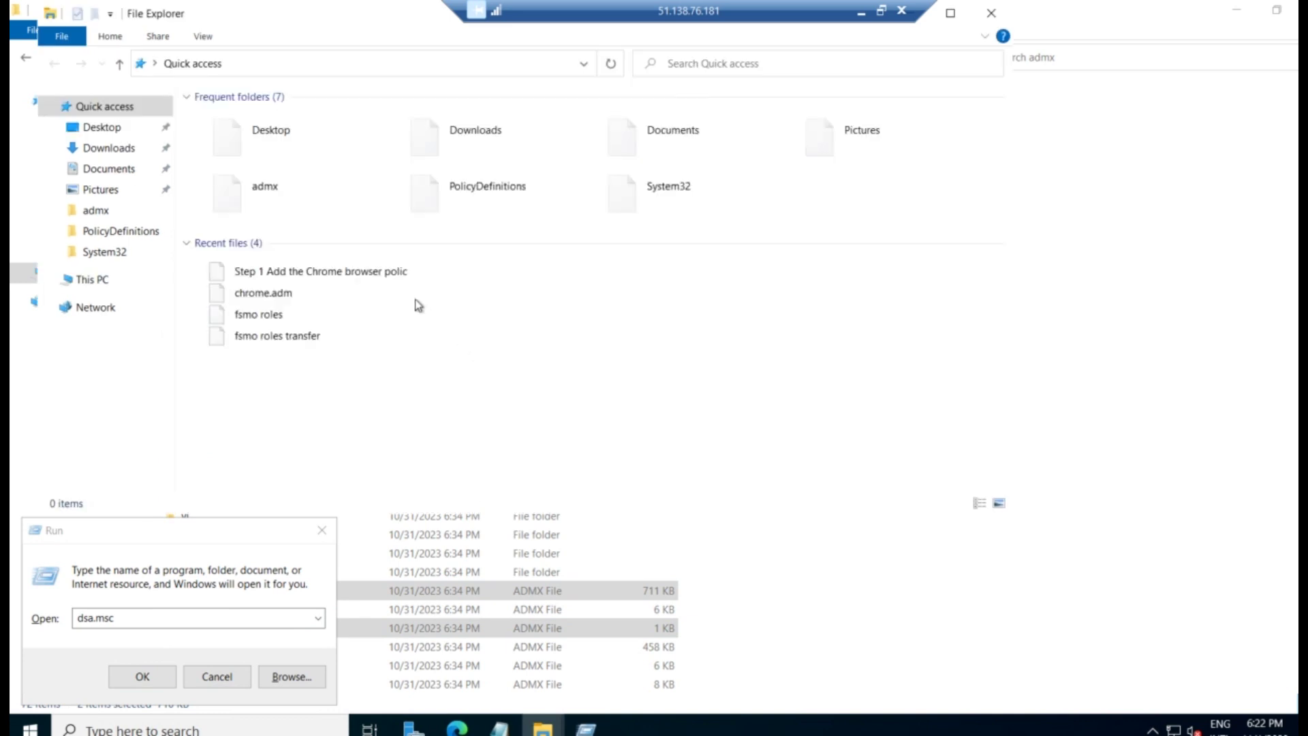
left_click(89, 276)
double_click(255, 258)
double_click(255, 254)
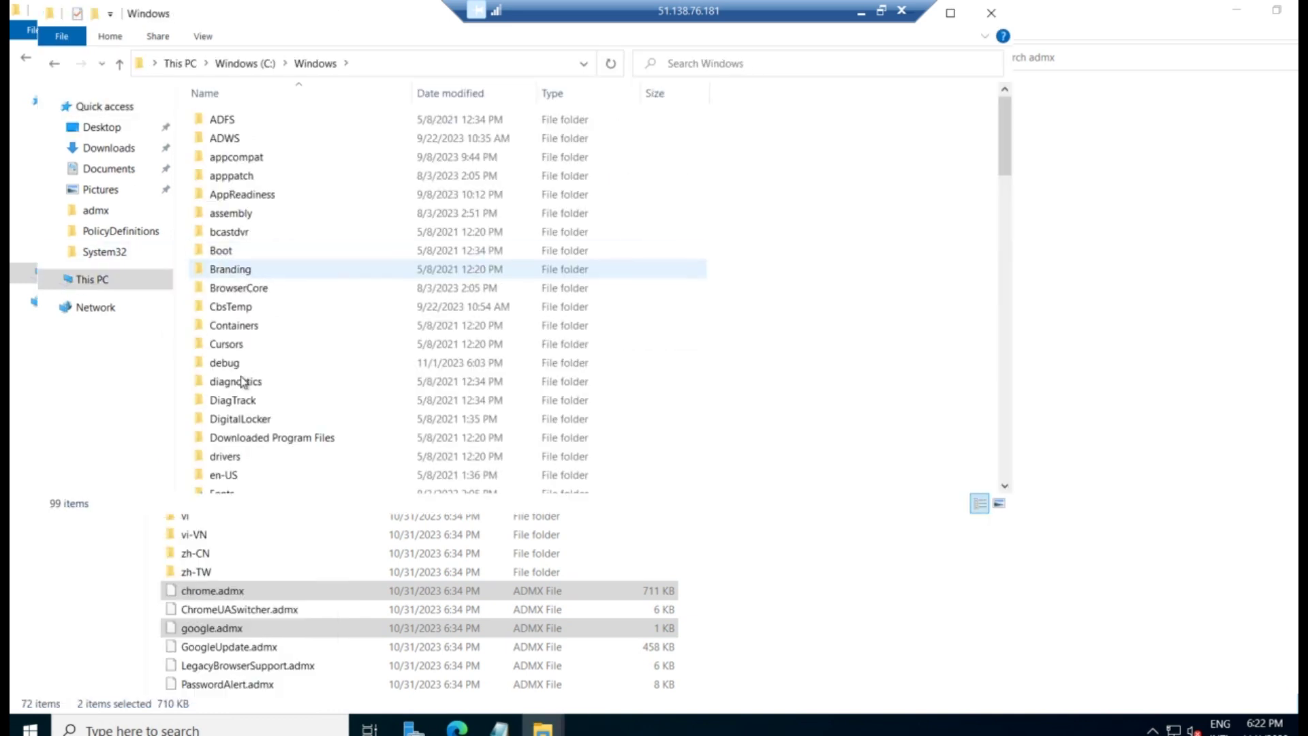
left_click(243, 382)
type("policy")
key("Return")
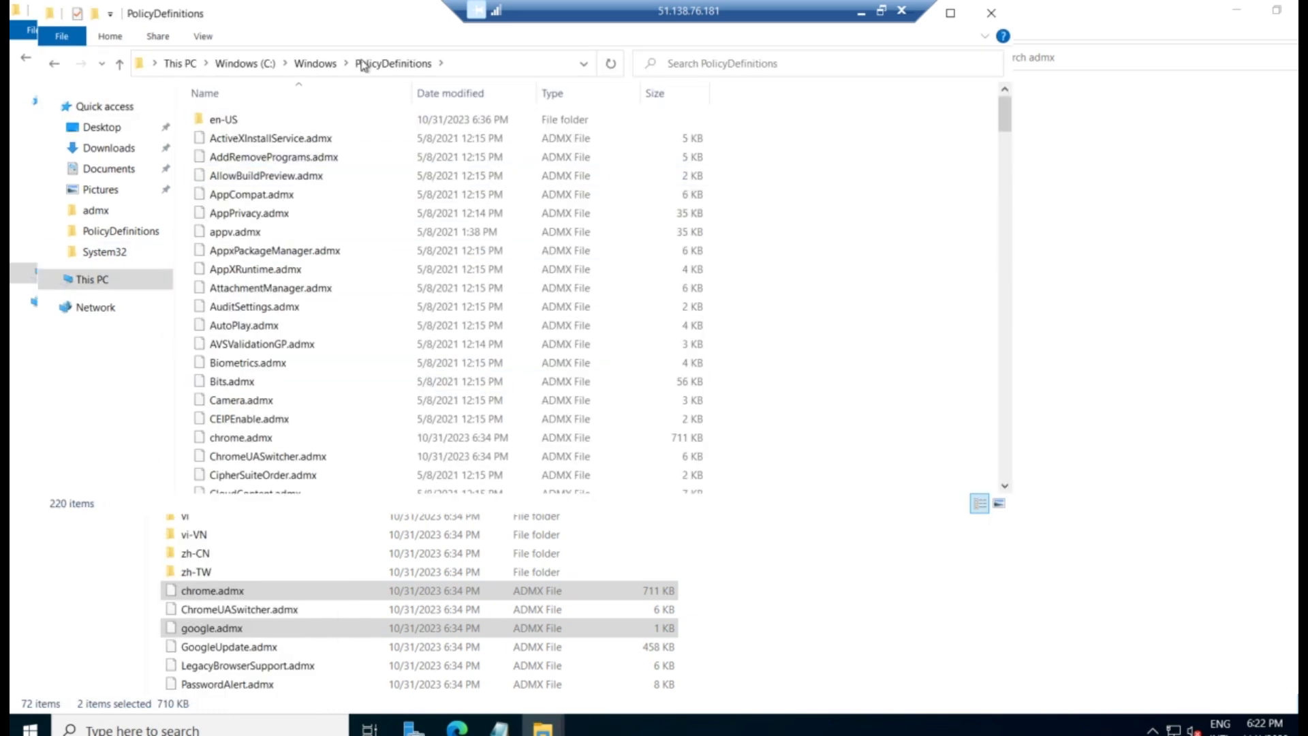
left_click_drag(293, 15, 366, 42)
left_click_drag(747, 149, 877, 143)
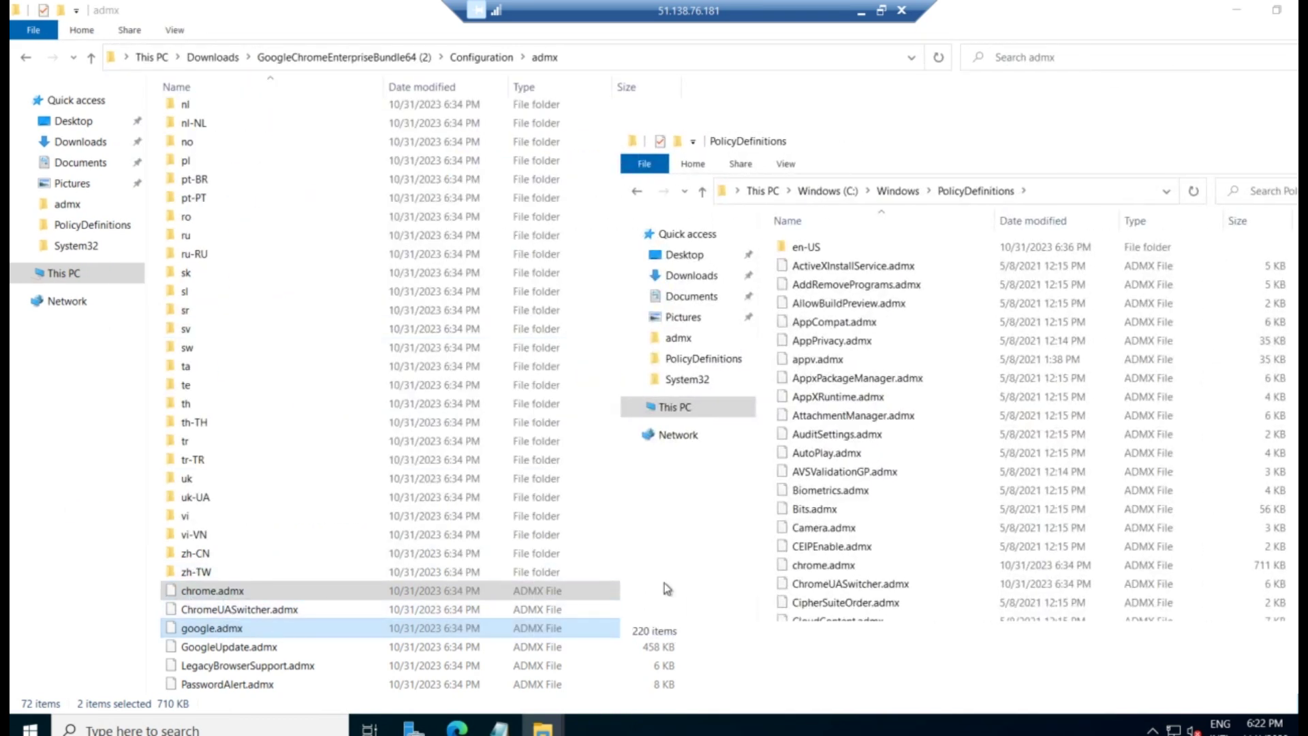
Paste the copied template file into PolicyDefinitions, granting administrator permission
left_click(923, 510)
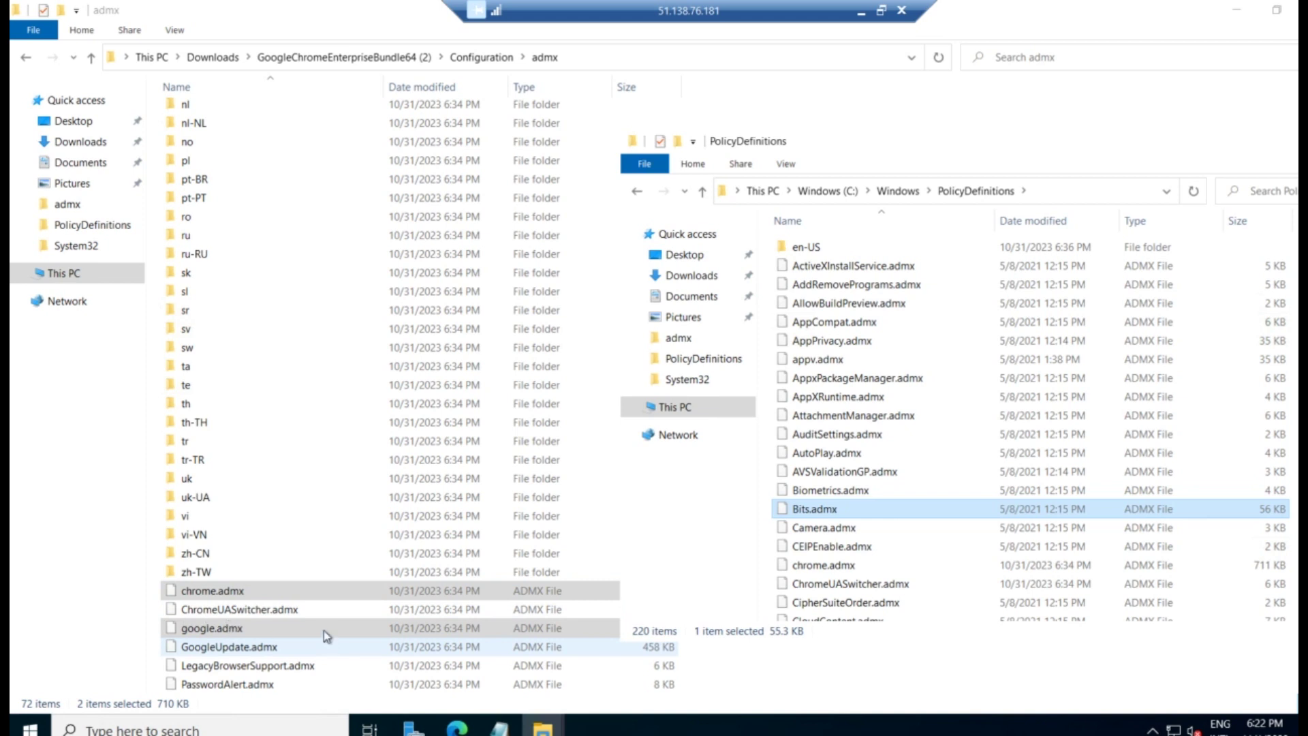
left_click(899, 533)
key("ctrl+v")
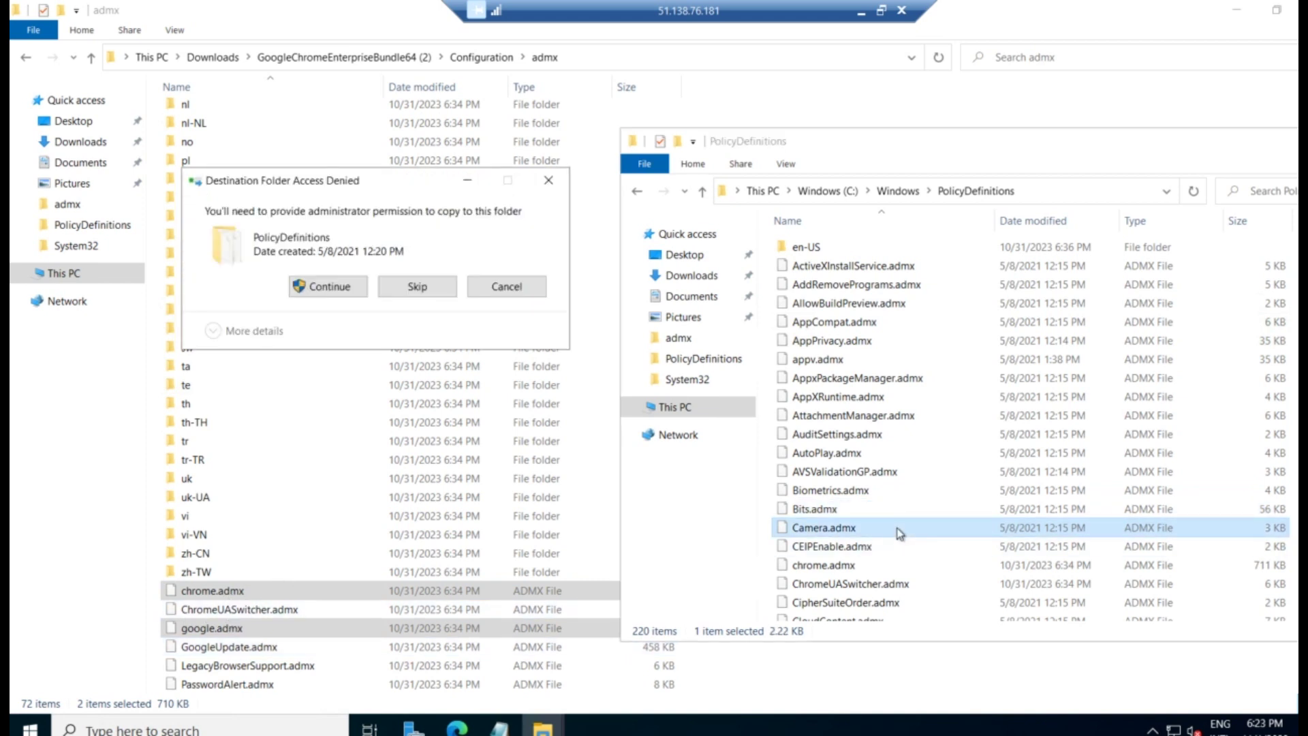
left_click(318, 291)
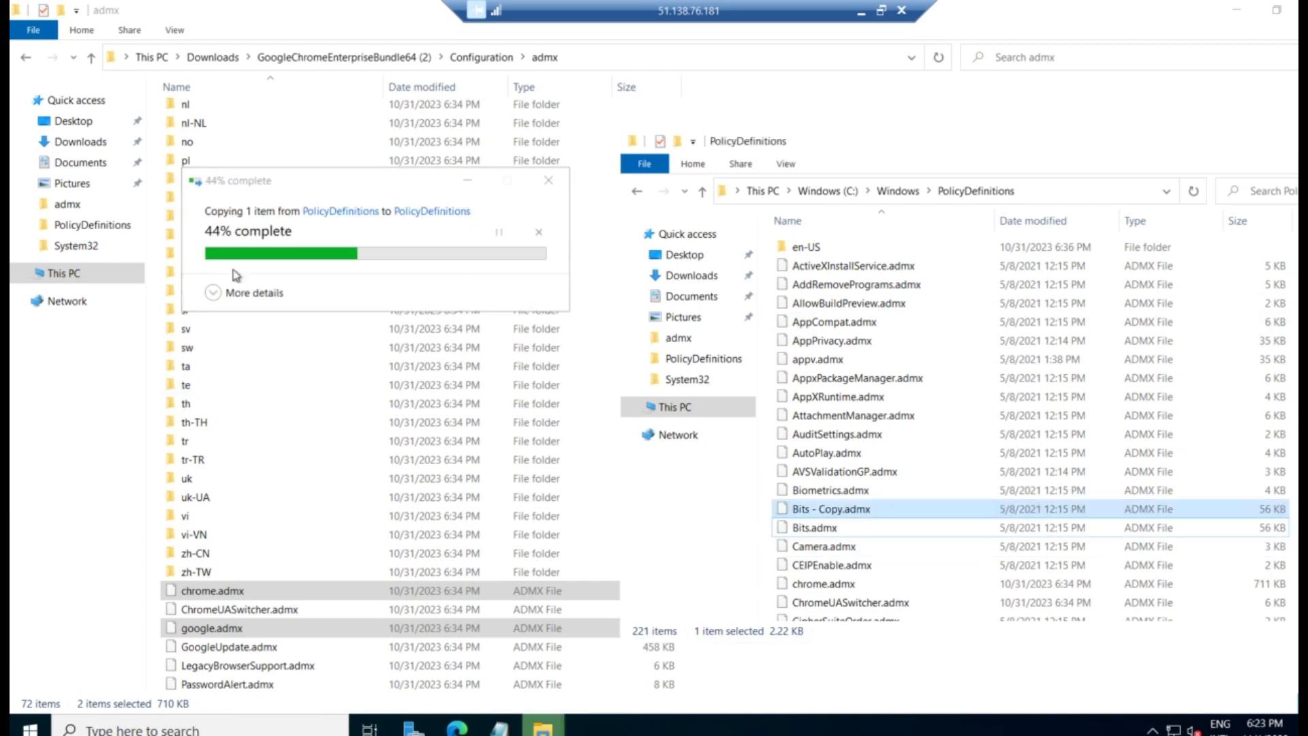
Select the en-US language folder in the admx window
left_click(239, 442)
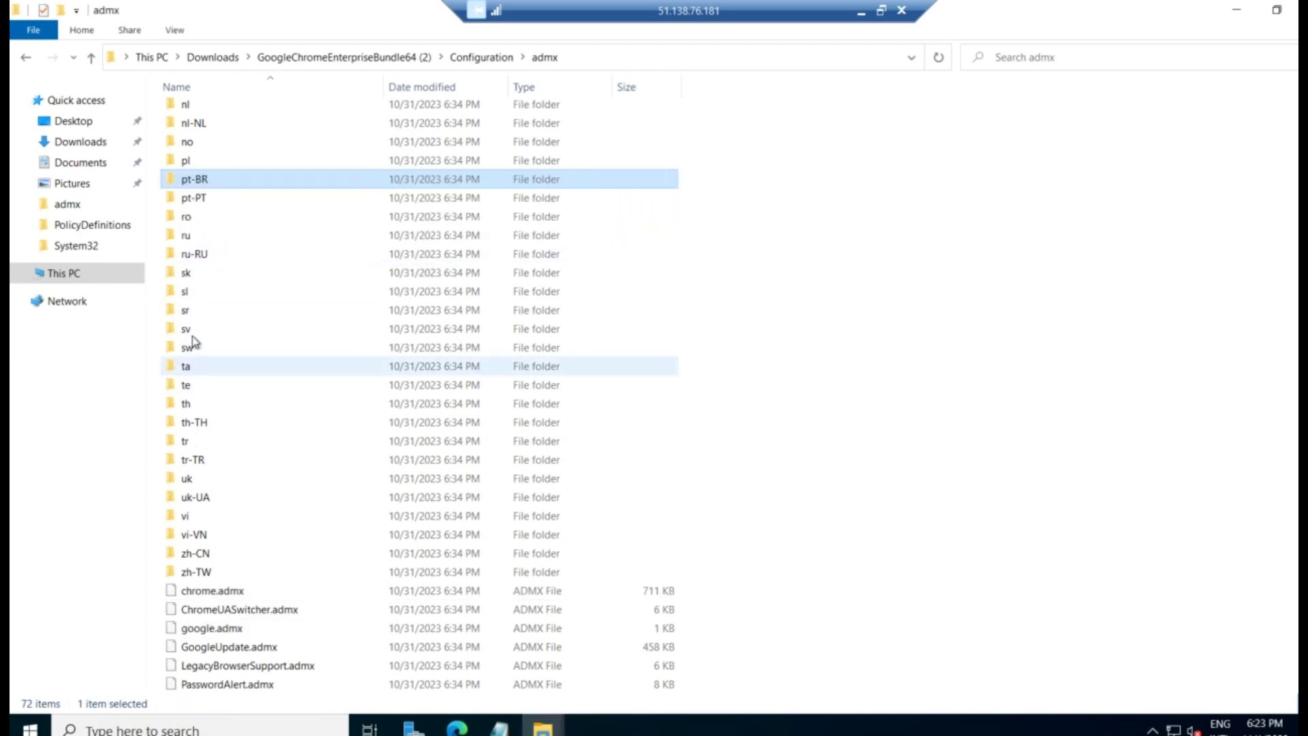
scroll(203, 334, "up", 5)
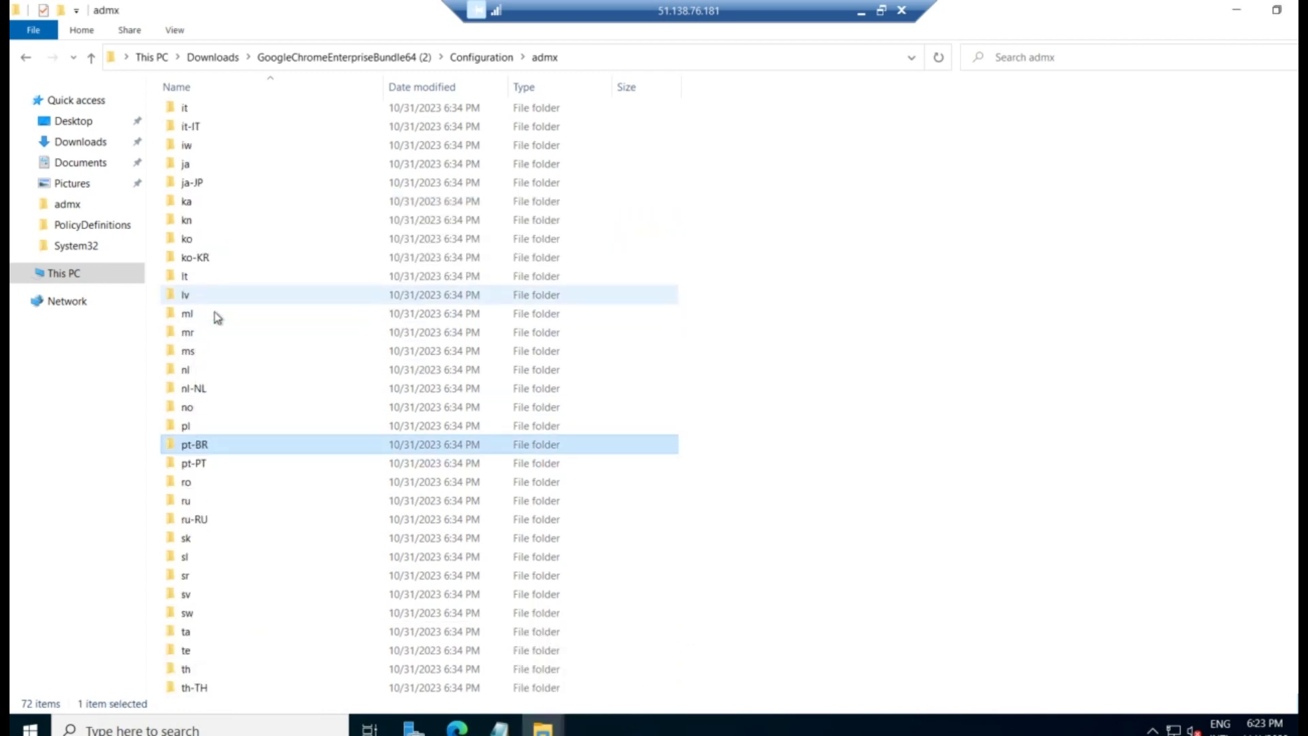
scroll(213, 330, "up", 3)
scroll(211, 330, "up", 6)
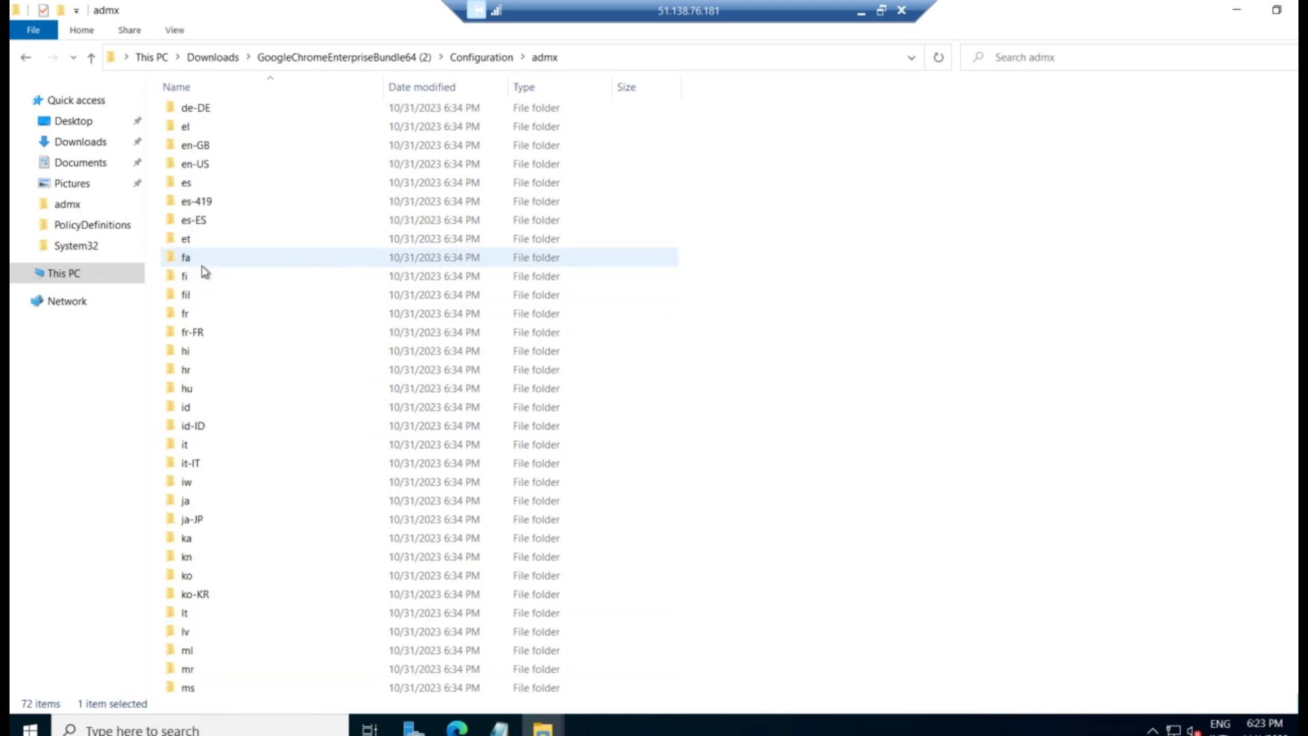
left_click(209, 326)
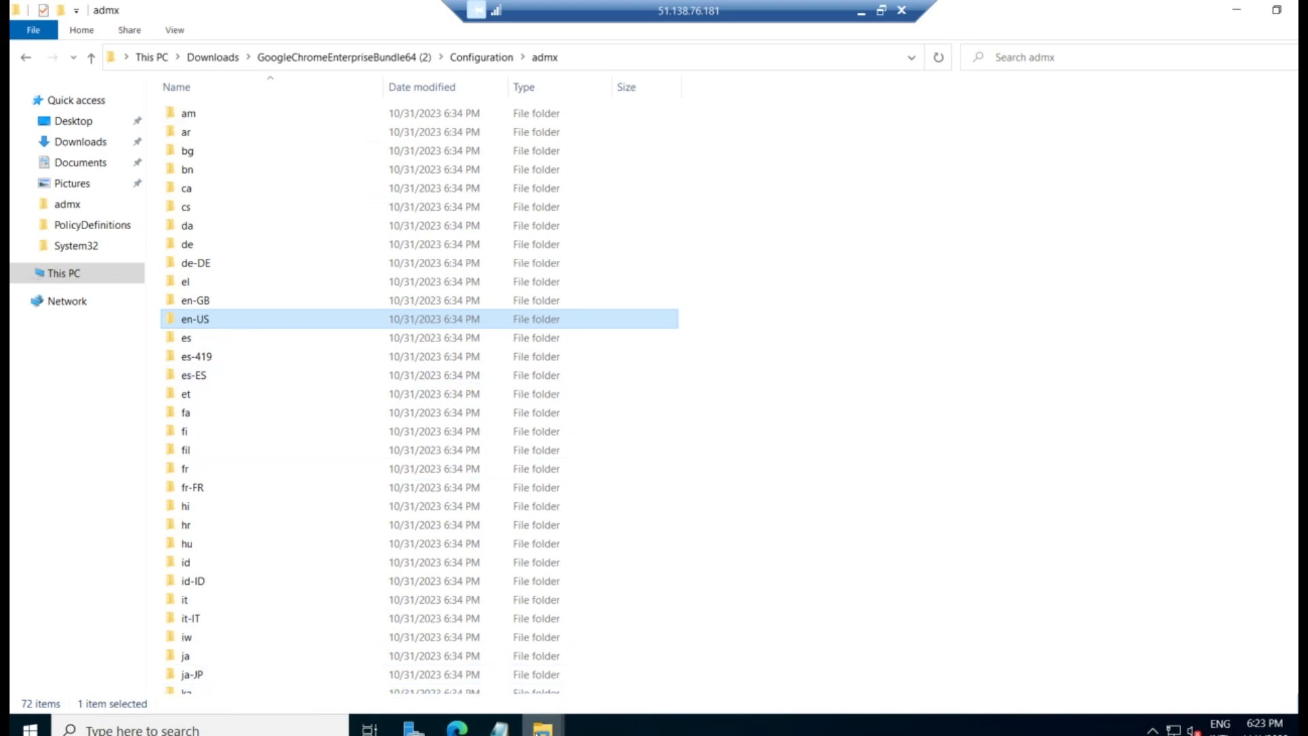
Paste en-US into PolicyDefinitions, replacing existing files with administrator permission for all items
left_click(548, 729)
left_click(654, 656)
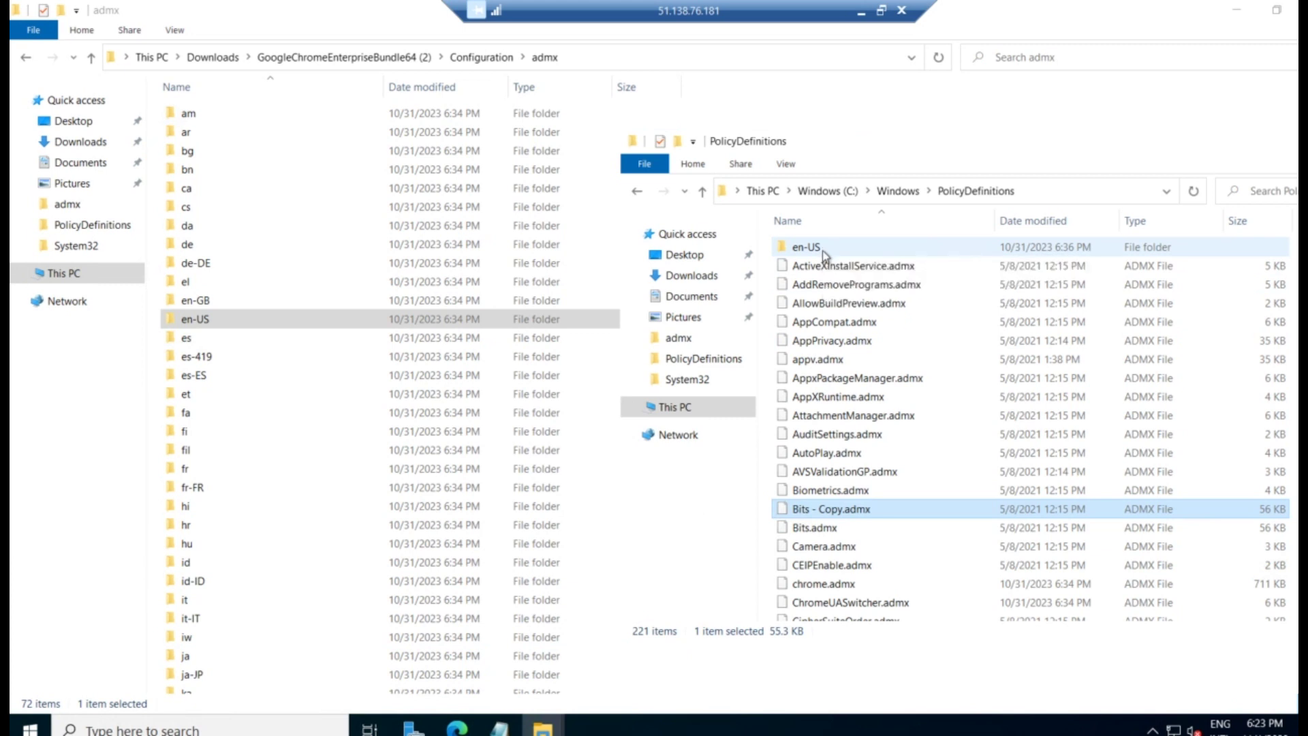
key("ctrl+v")
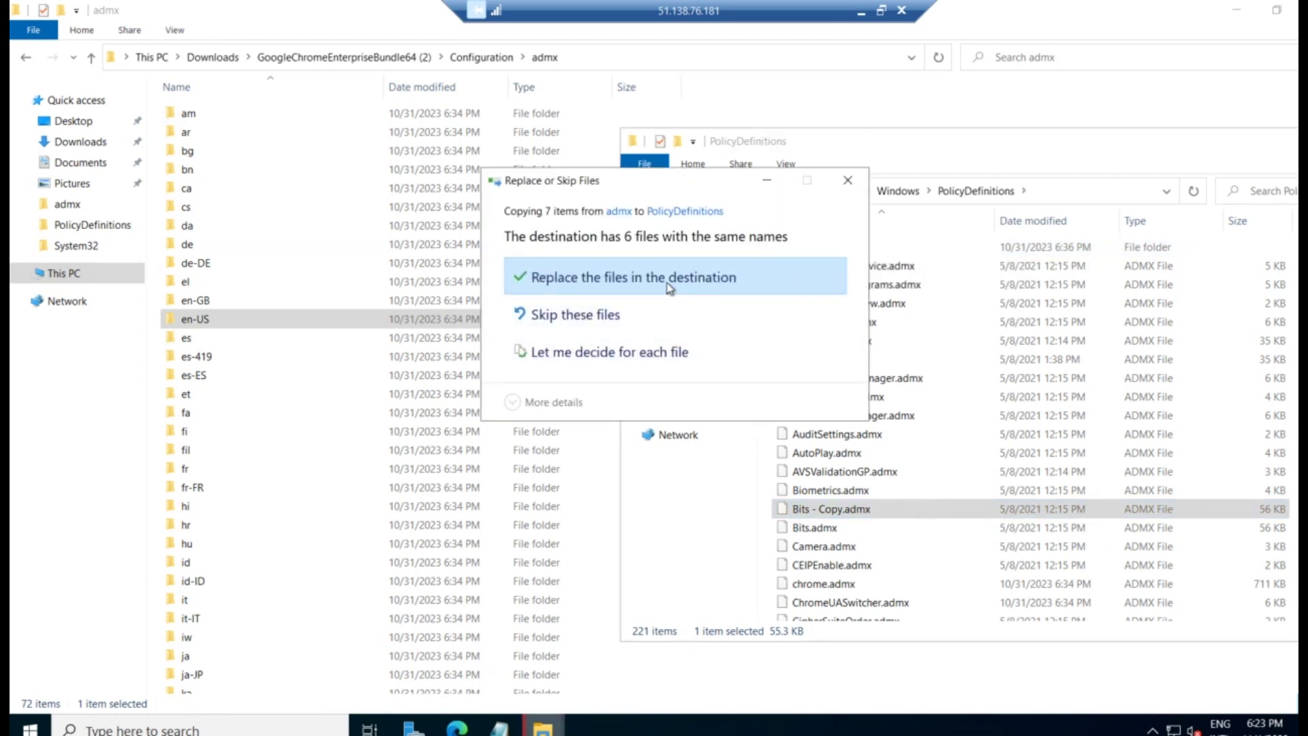
left_click(670, 286)
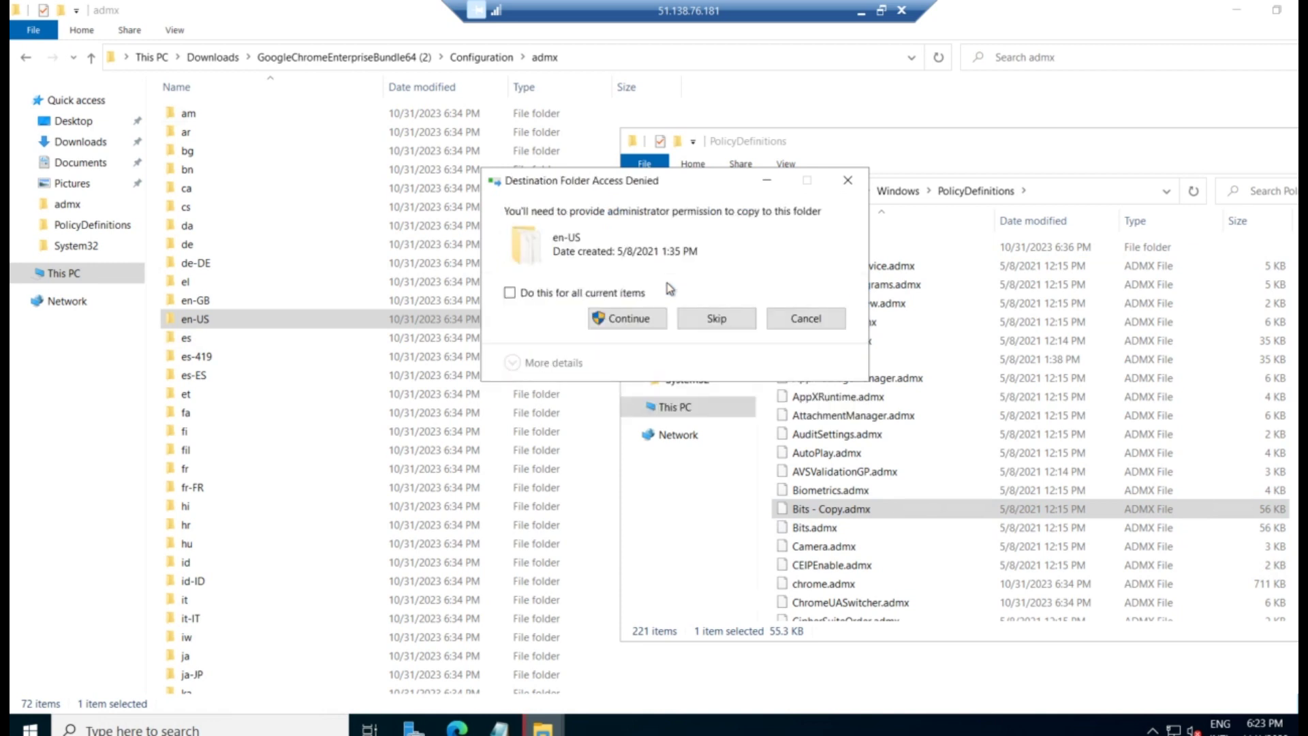
left_click(631, 321)
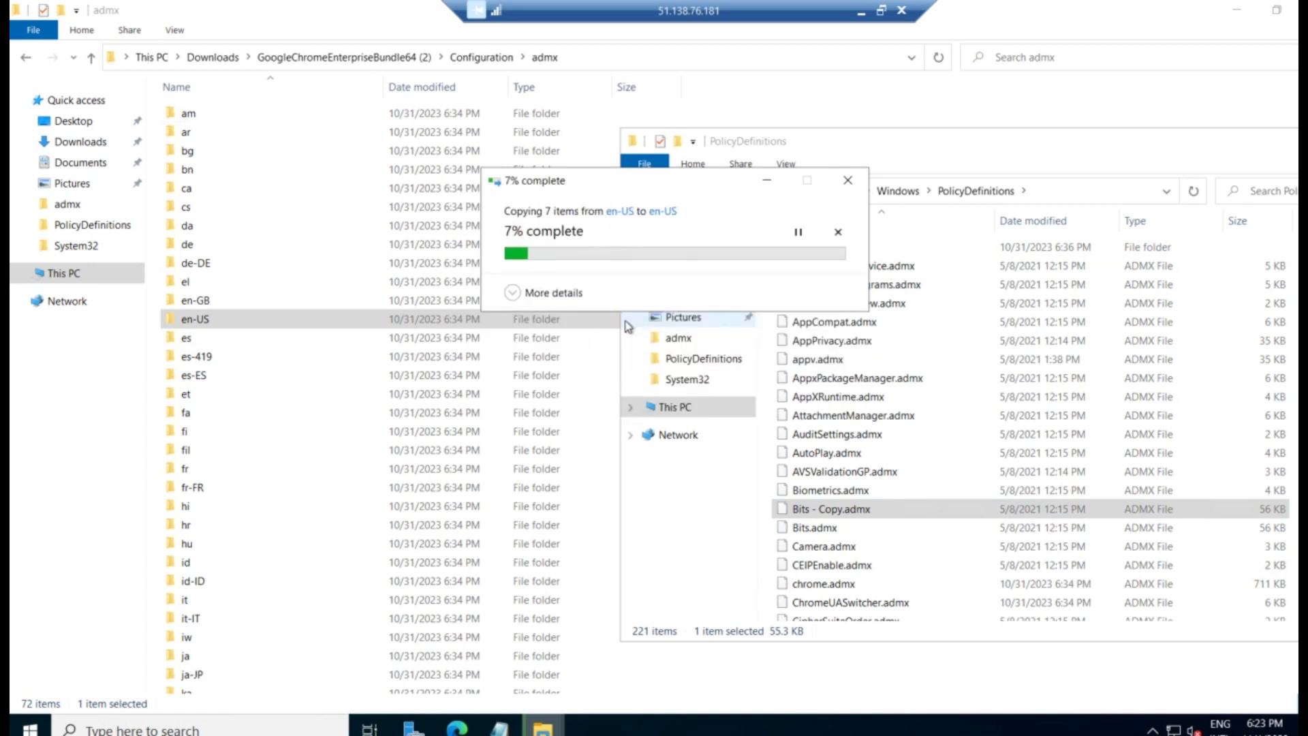
left_click(627, 323)
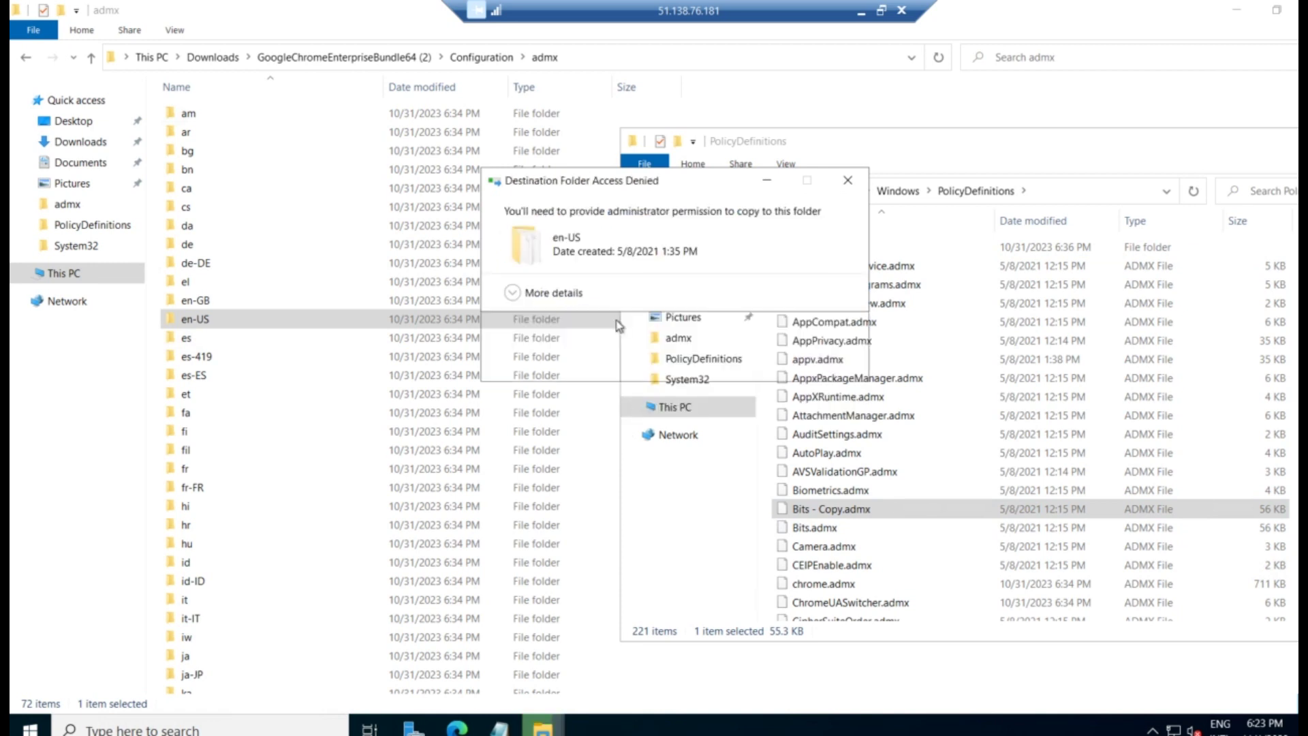
left_click(569, 299)
left_click(628, 323)
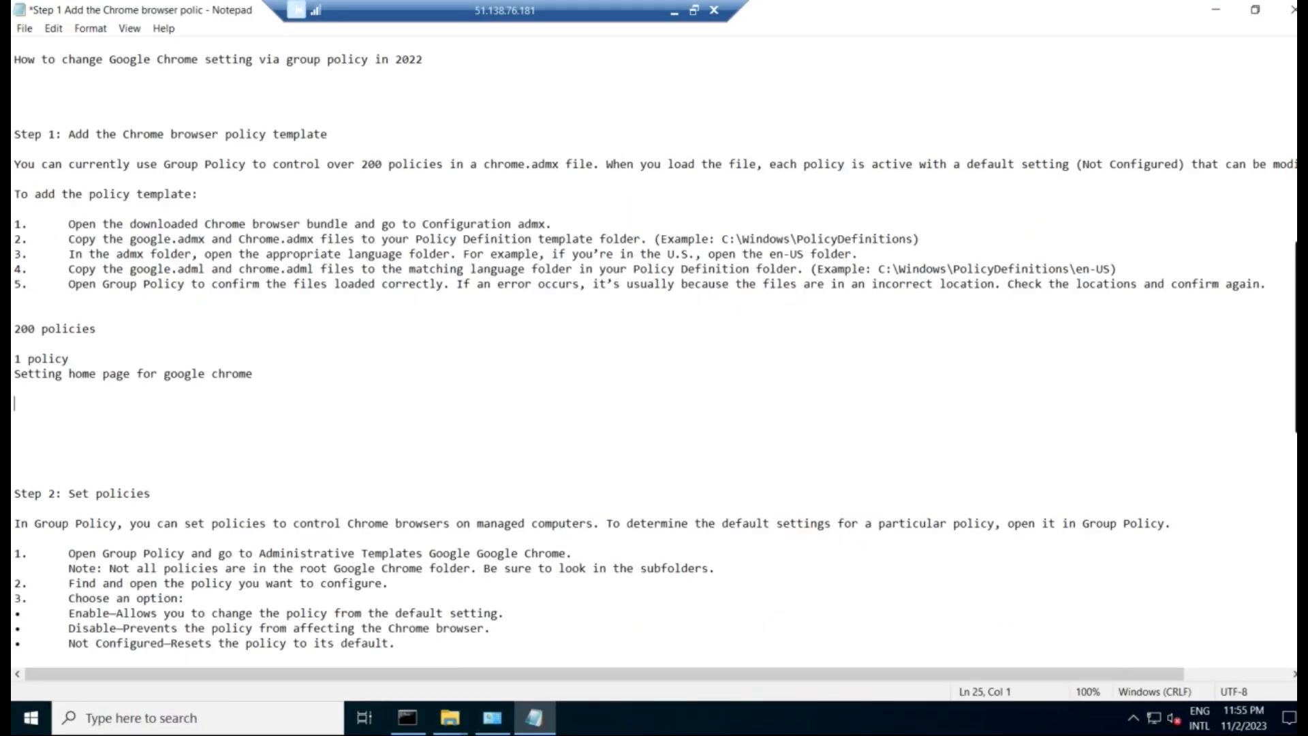
left_click(163, 120)
left_click(586, 313)
left_click_drag(1274, 285, 15, 120)
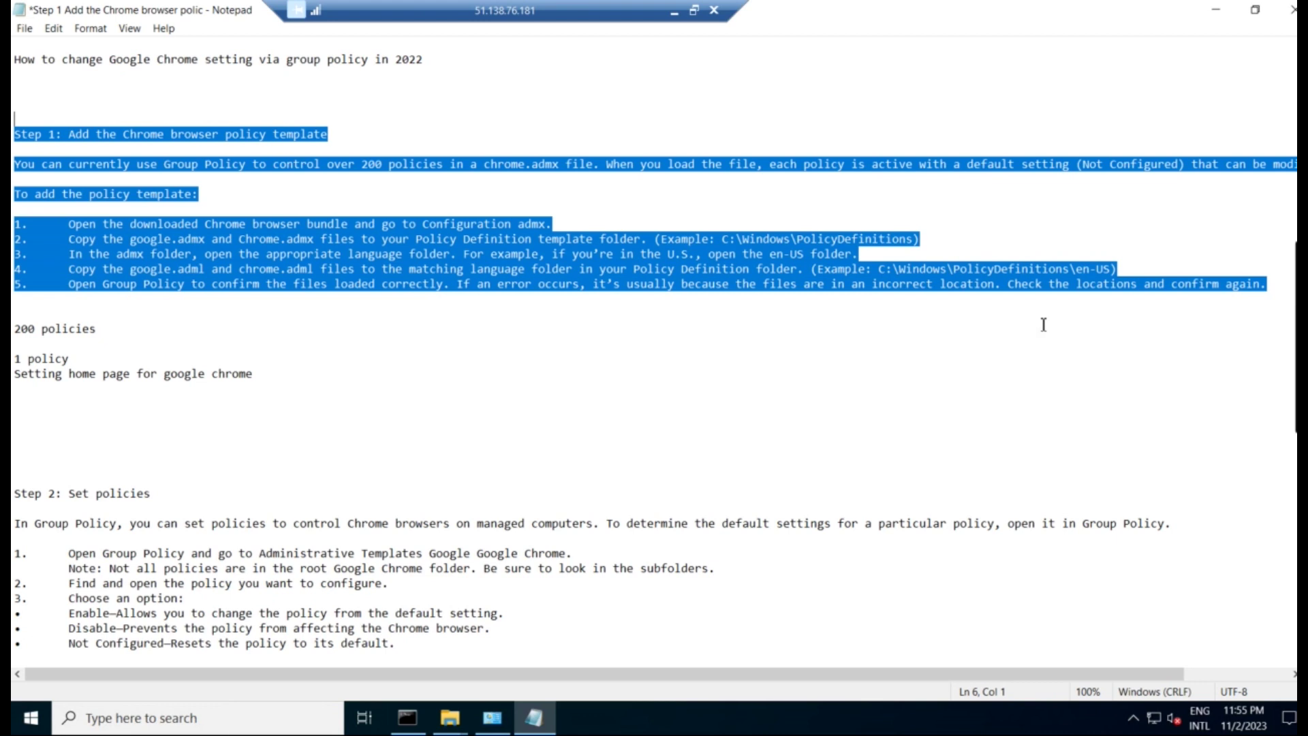
left_click(931, 273)
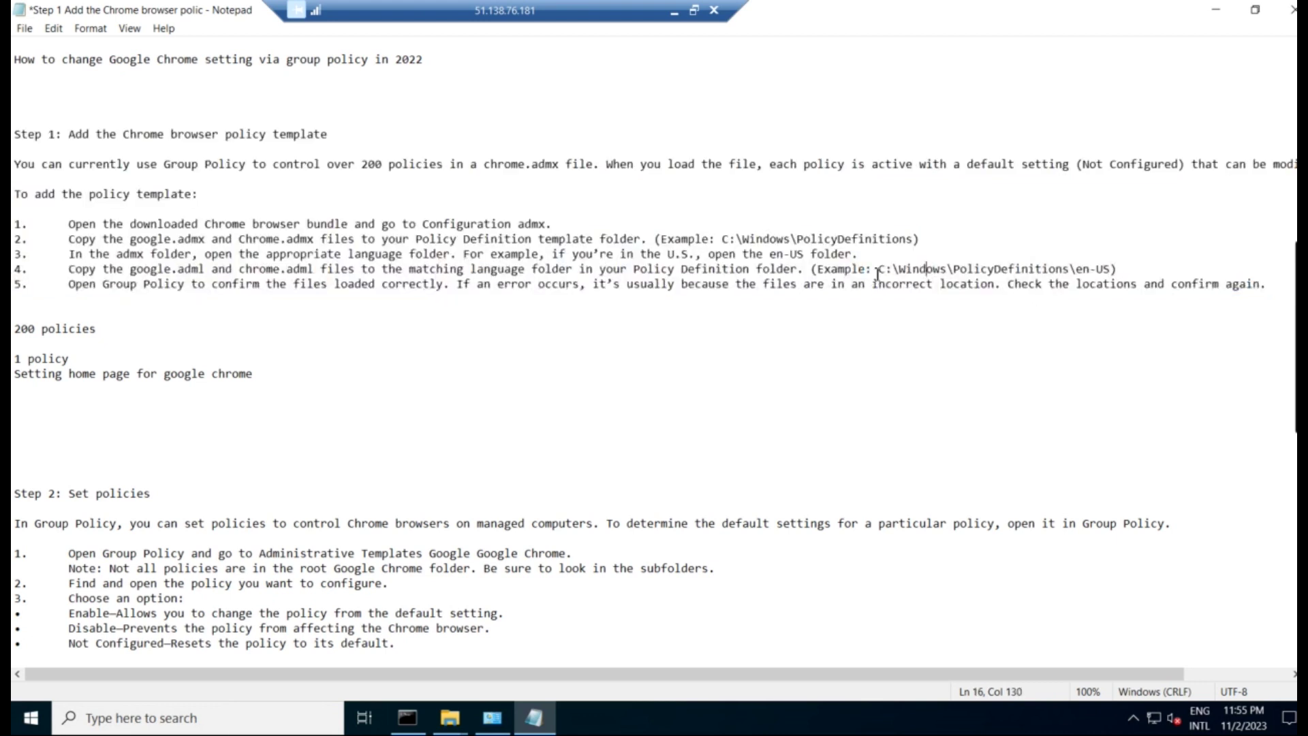
left_click_drag(878, 269, 945, 271)
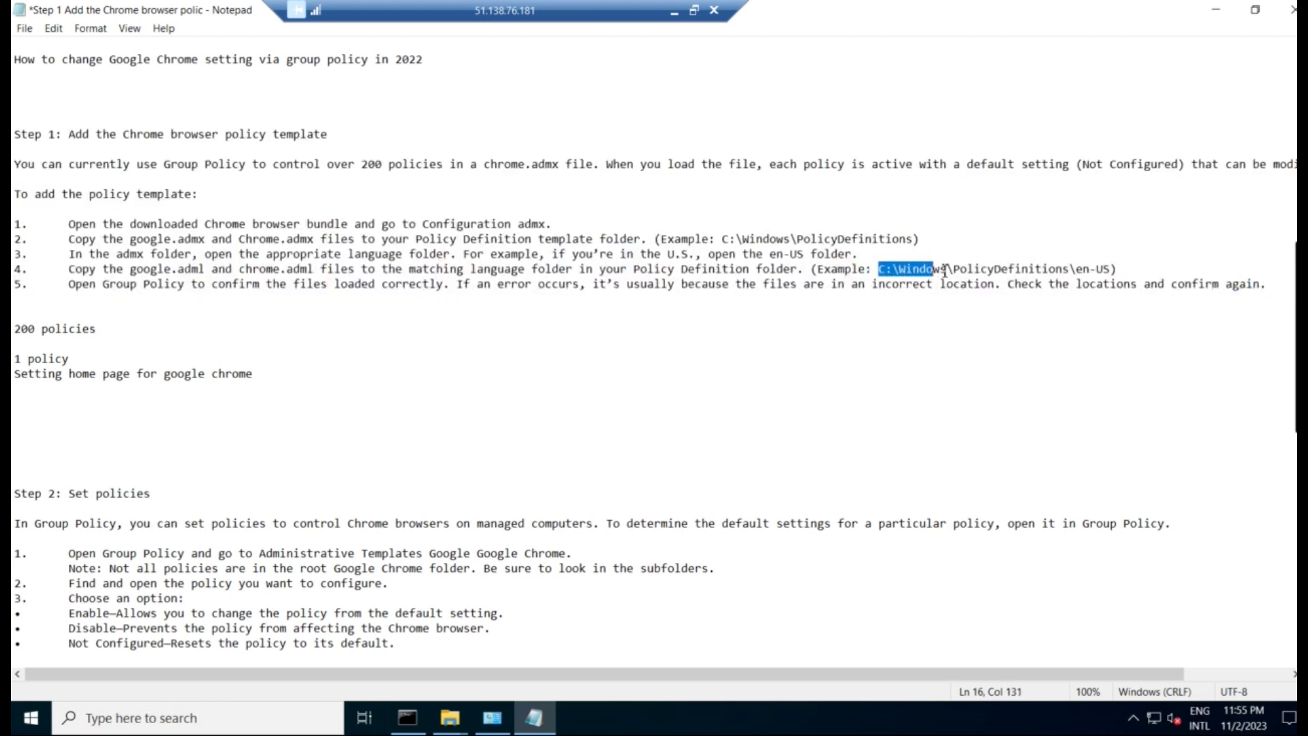
left_click(935, 328)
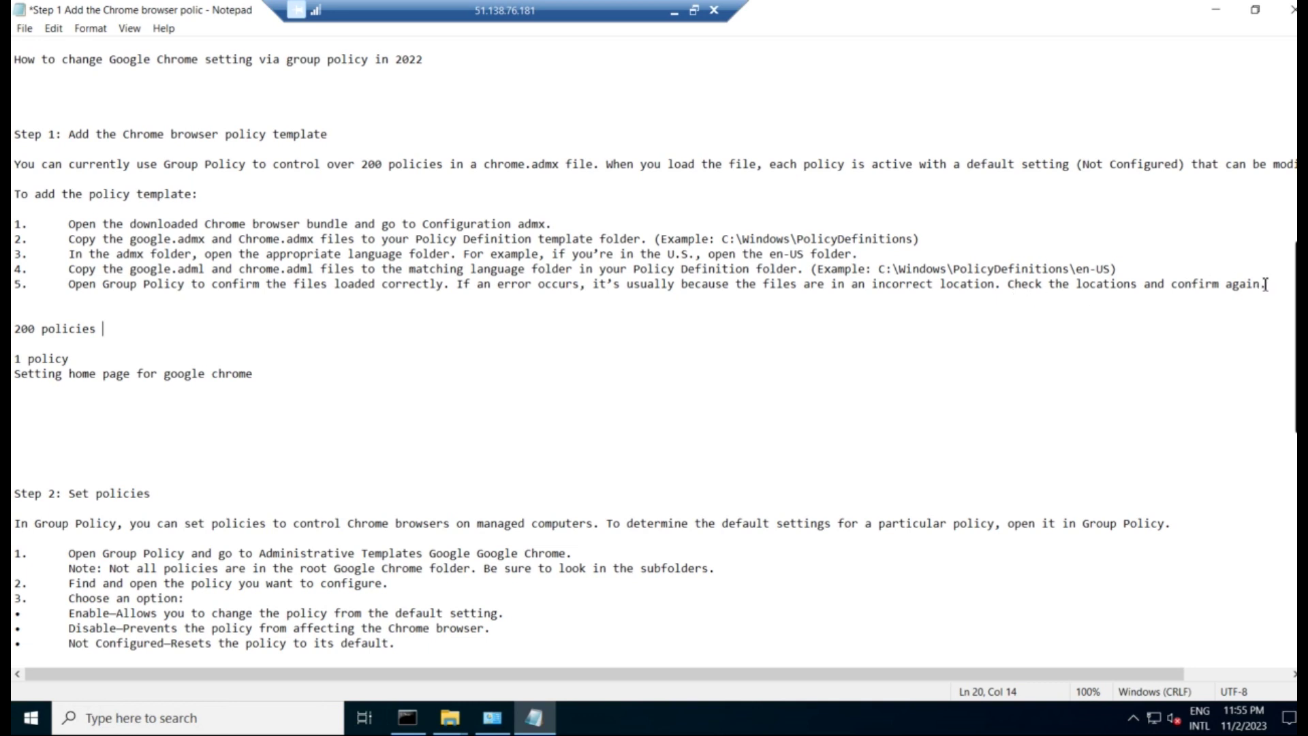
left_click_drag(1261, 284, 15, 155)
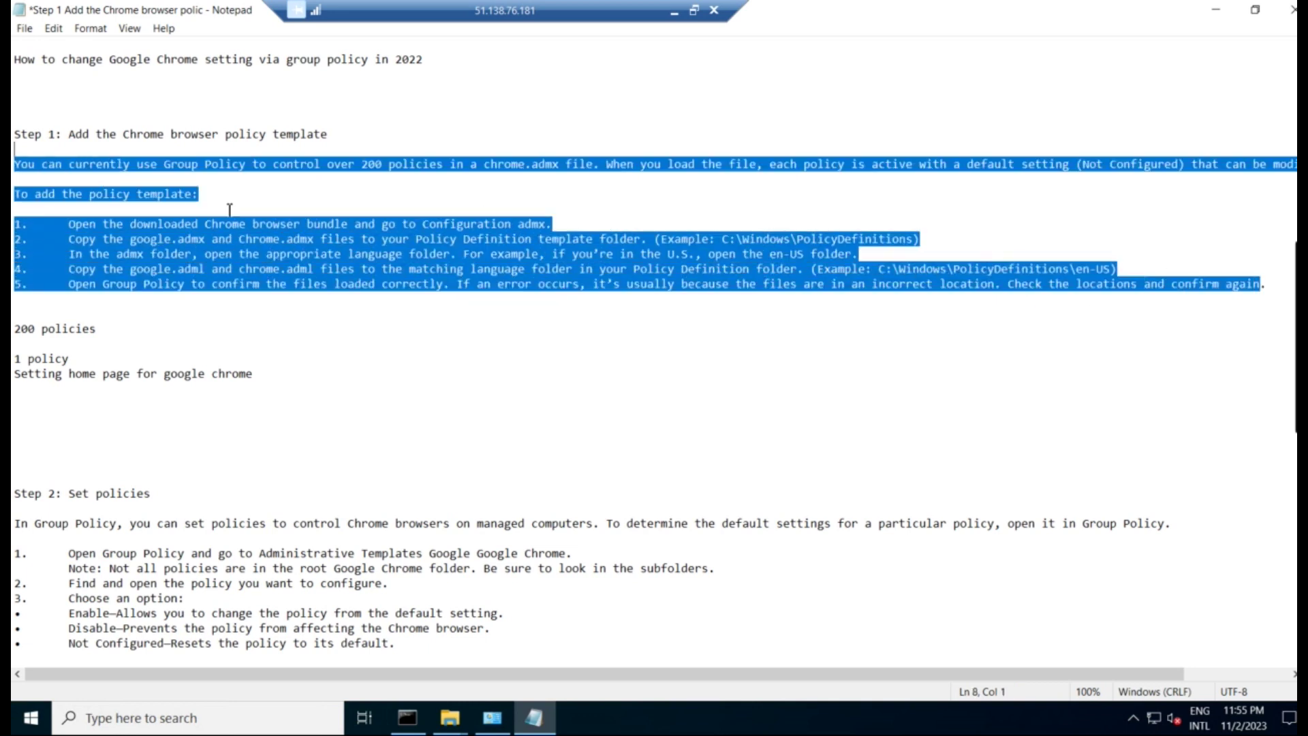
left_click(319, 165)
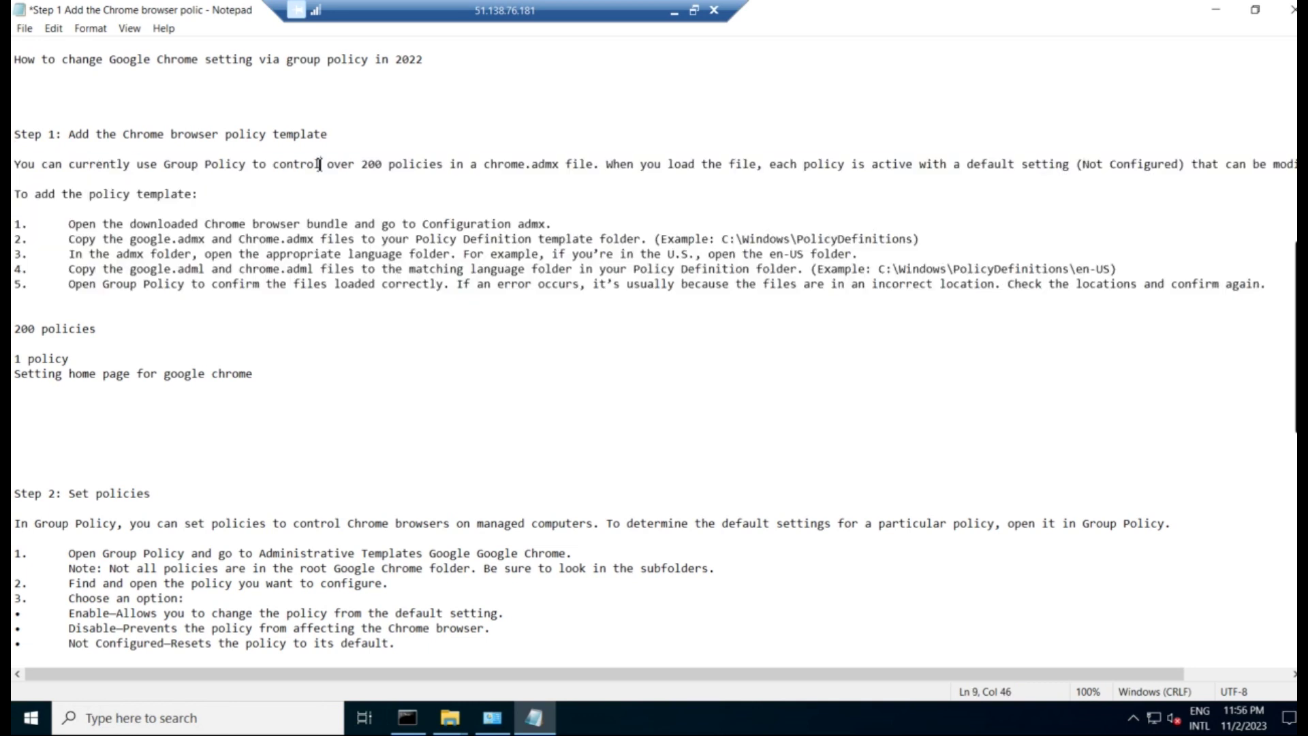
left_click_drag(320, 166, 594, 167)
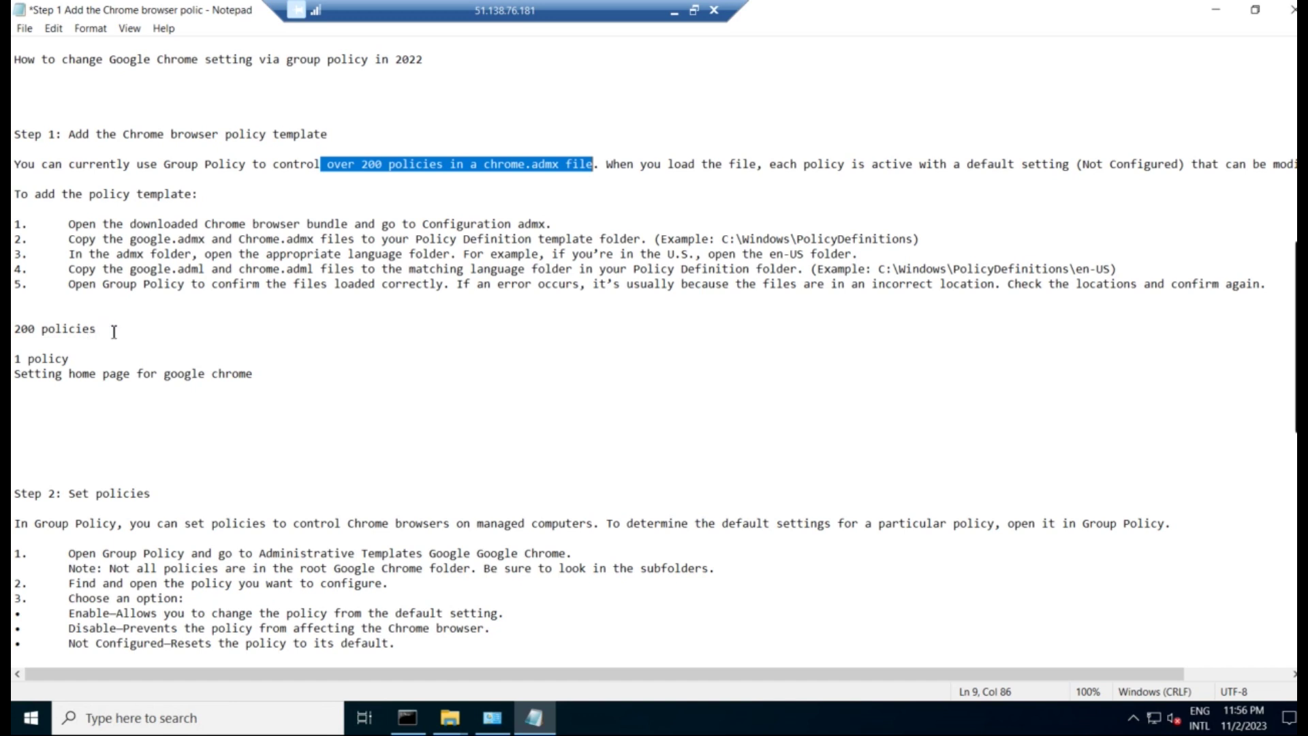
left_click_drag(105, 329, 14, 312)
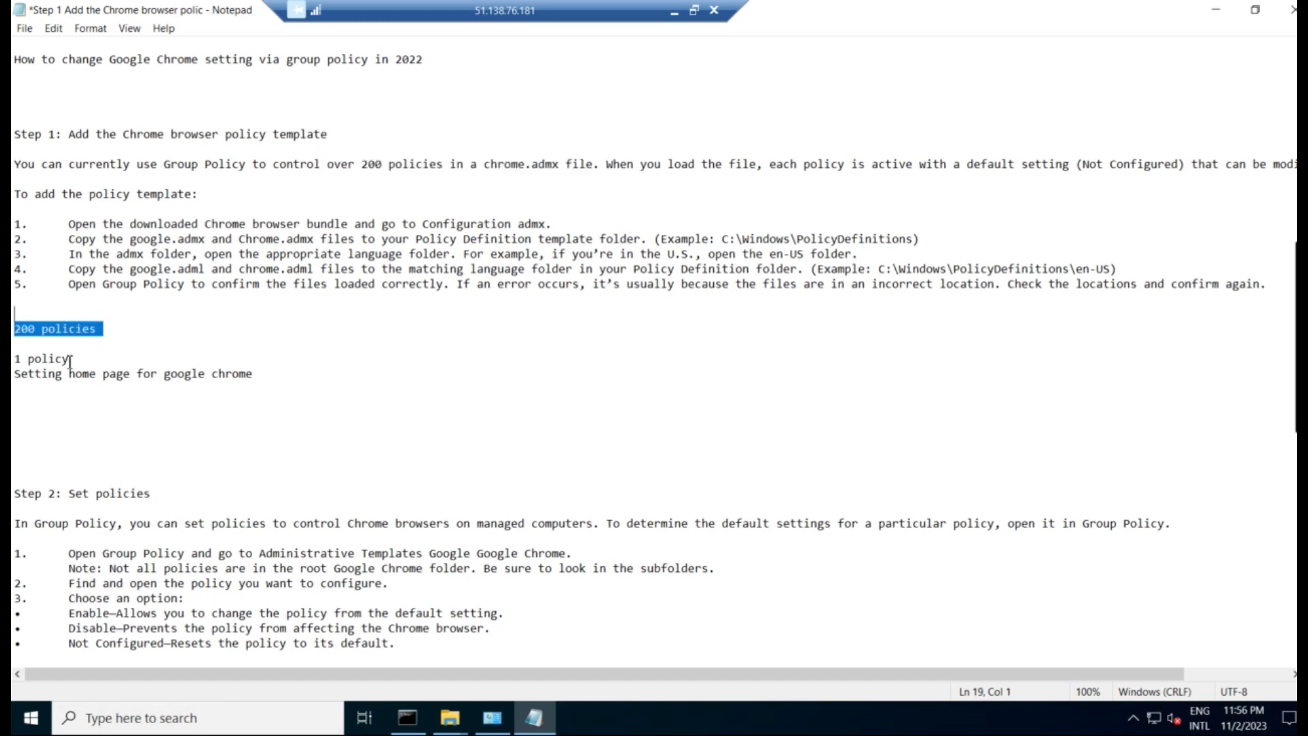
left_click_drag(69, 362, 22, 358)
left_click(56, 400)
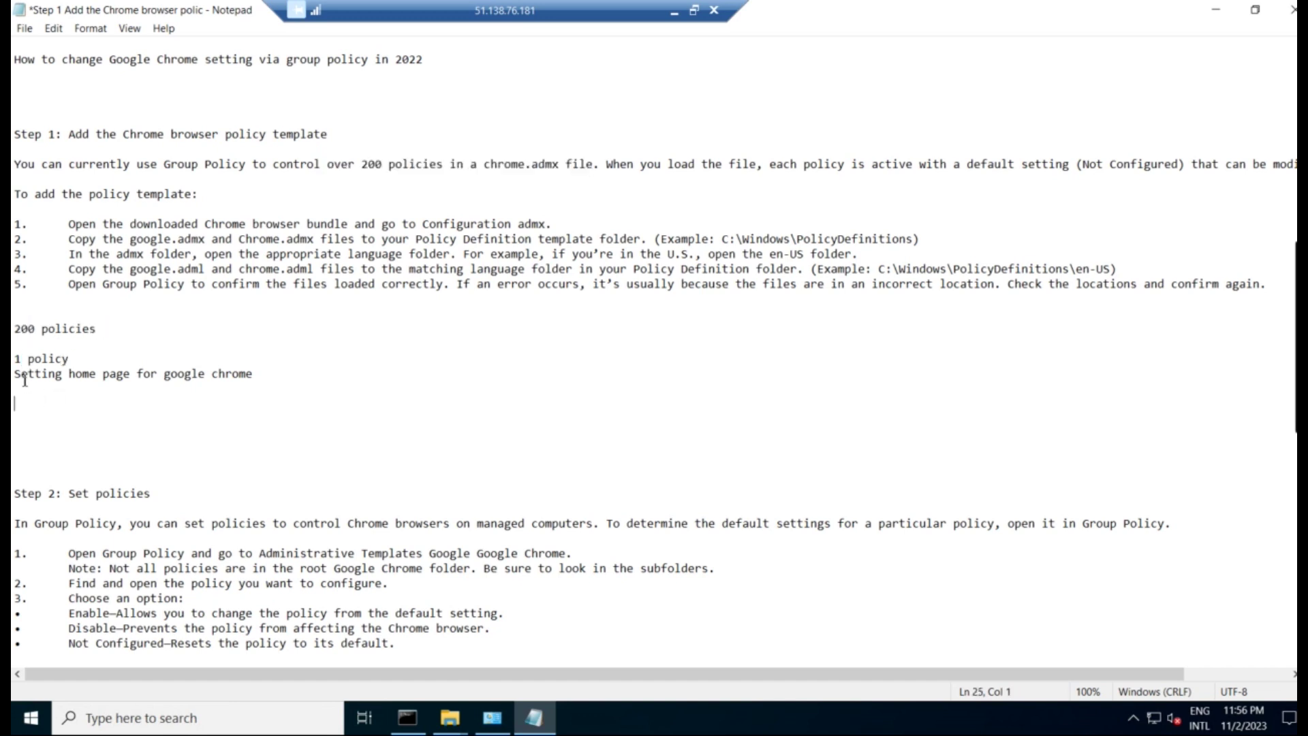
left_click_drag(14, 374, 272, 378)
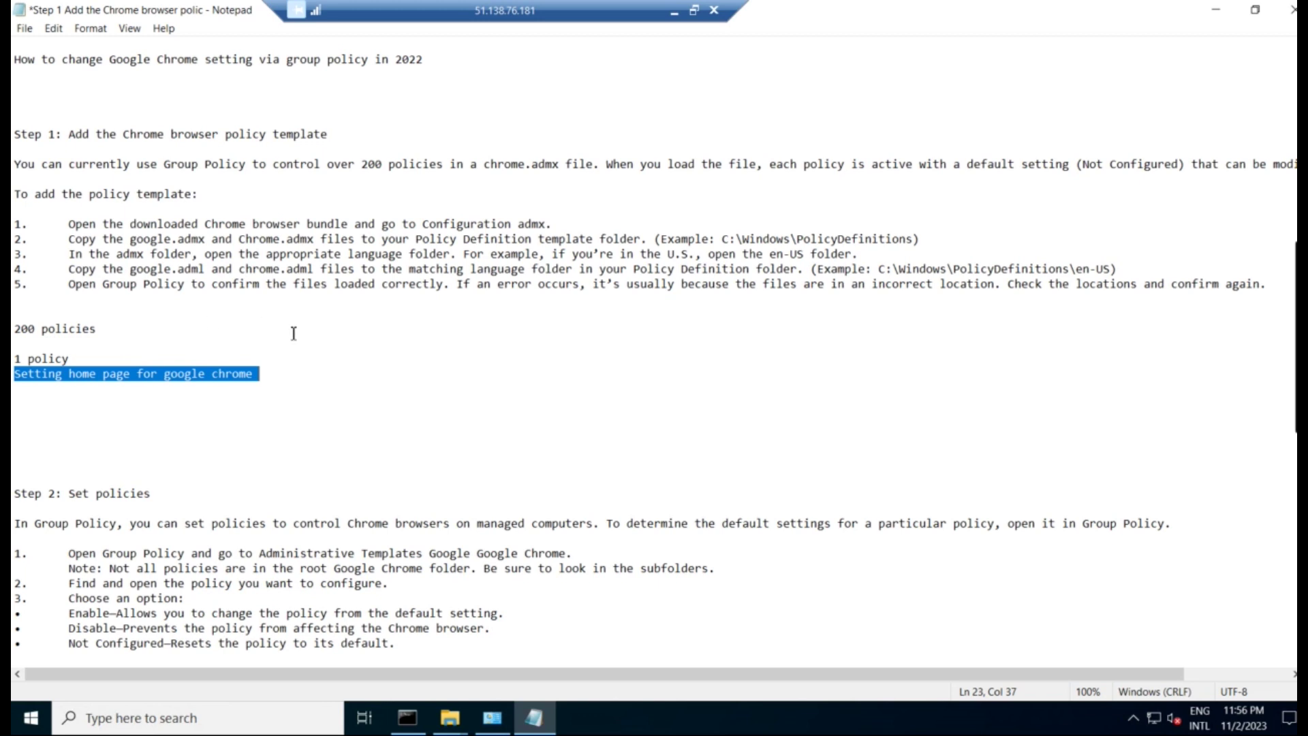
left_click(307, 369)
Launch Group Policy Management and bring up the 'Google chrome home page' GPO under IT Department
left_click(175, 718)
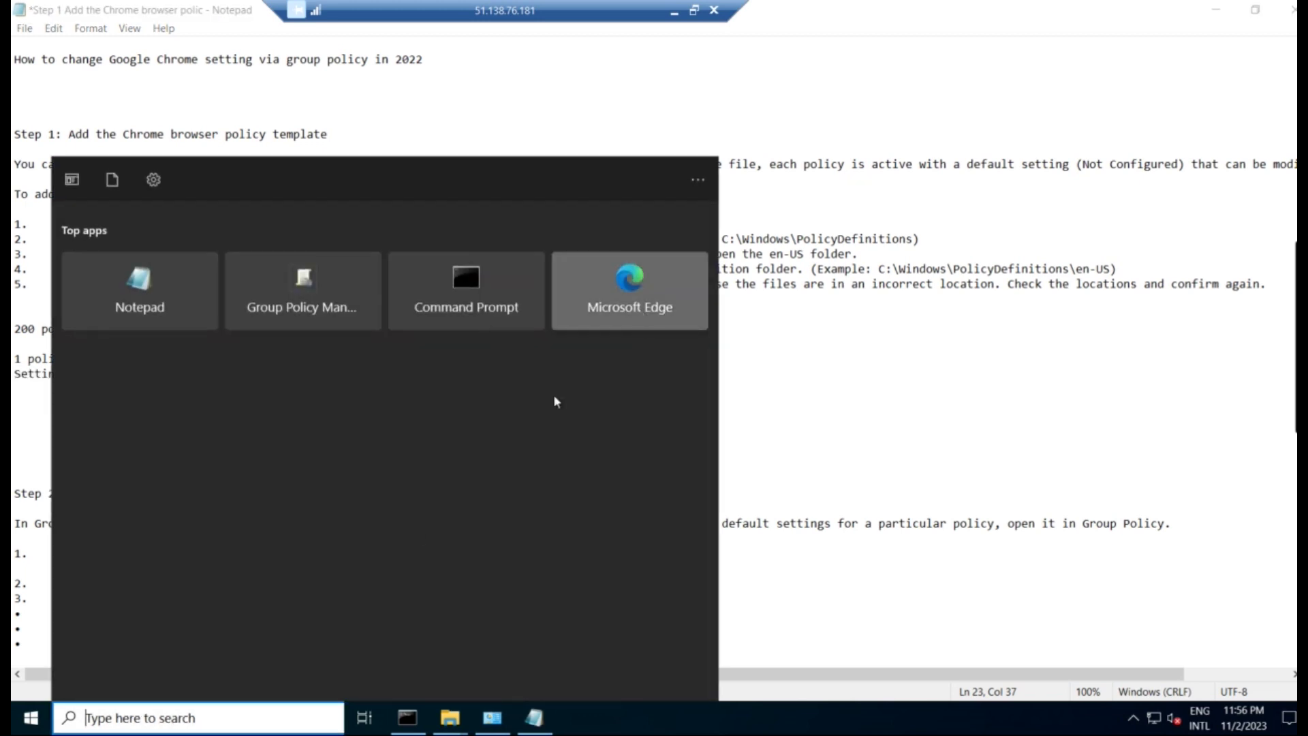
left_click(309, 312)
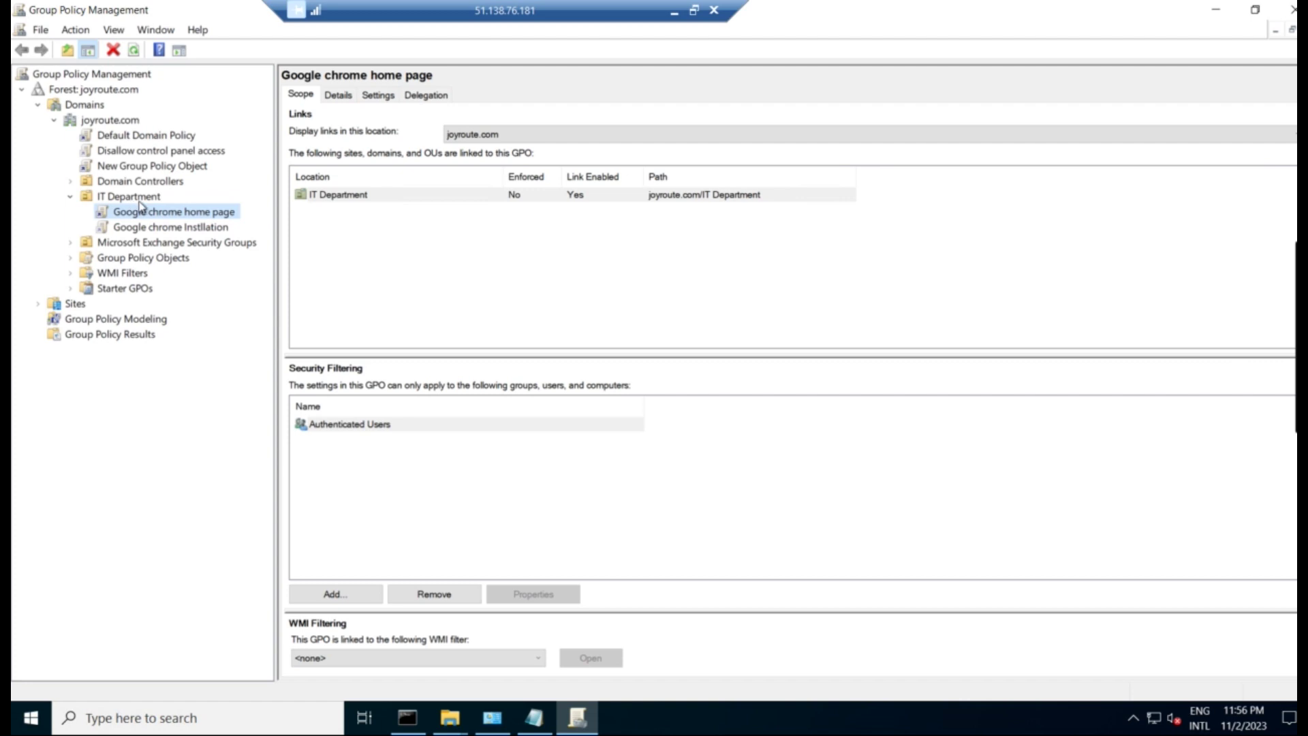
right_click(143, 197)
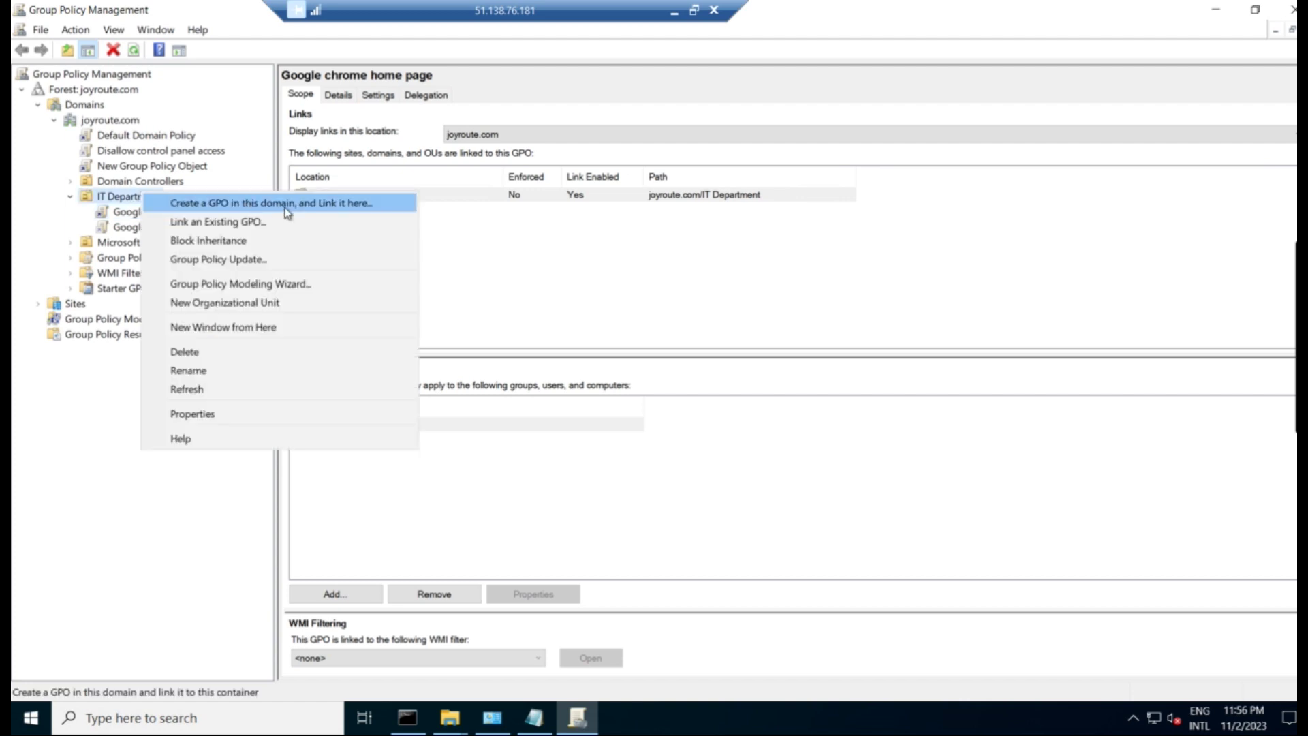
left_click(368, 204)
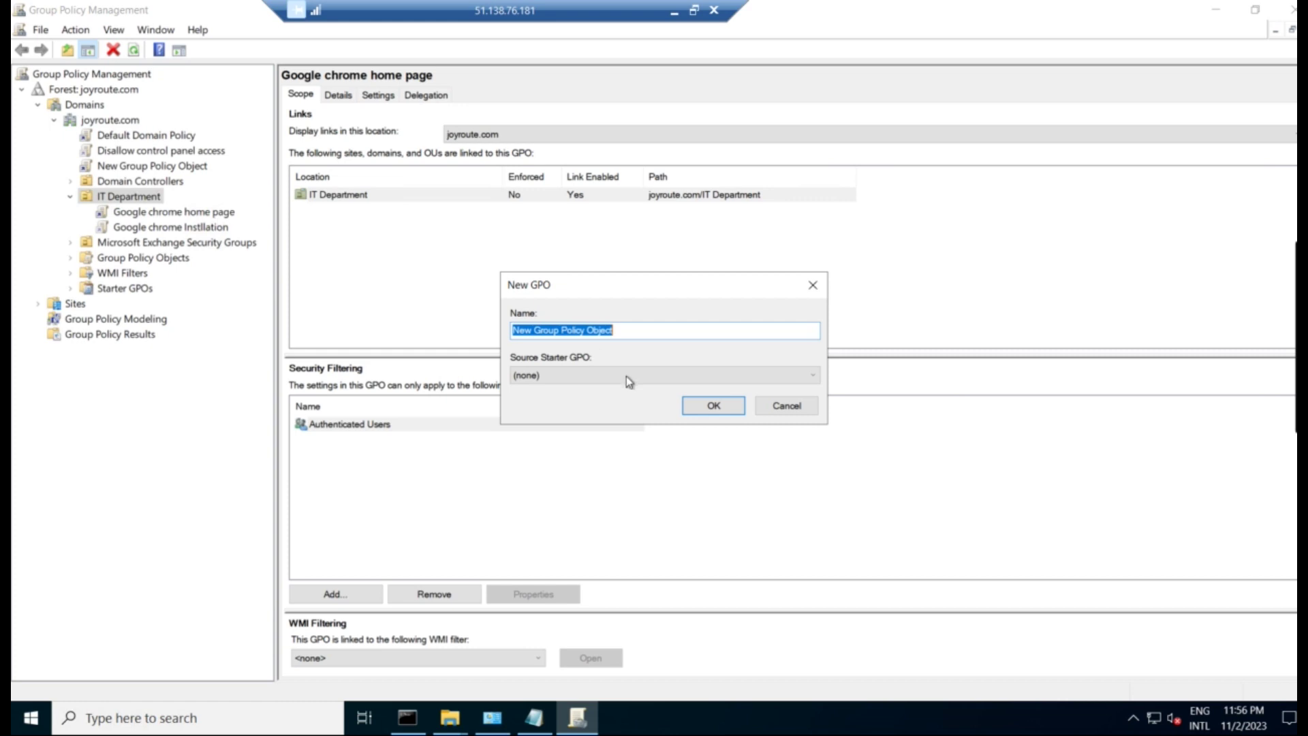
left_click(787, 407)
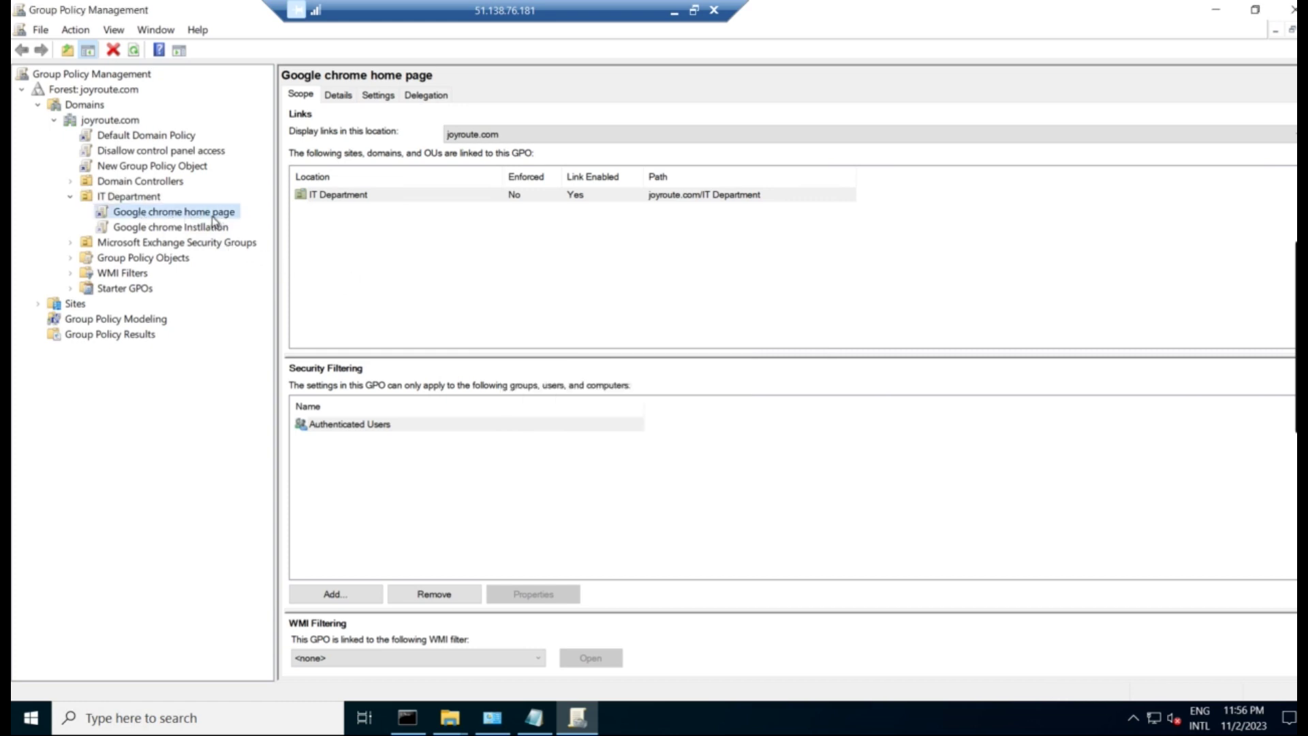
right_click(213, 217)
Edit the GPO and expand User Configuration > Policies > Administrative Templates > Google
left_click(263, 233)
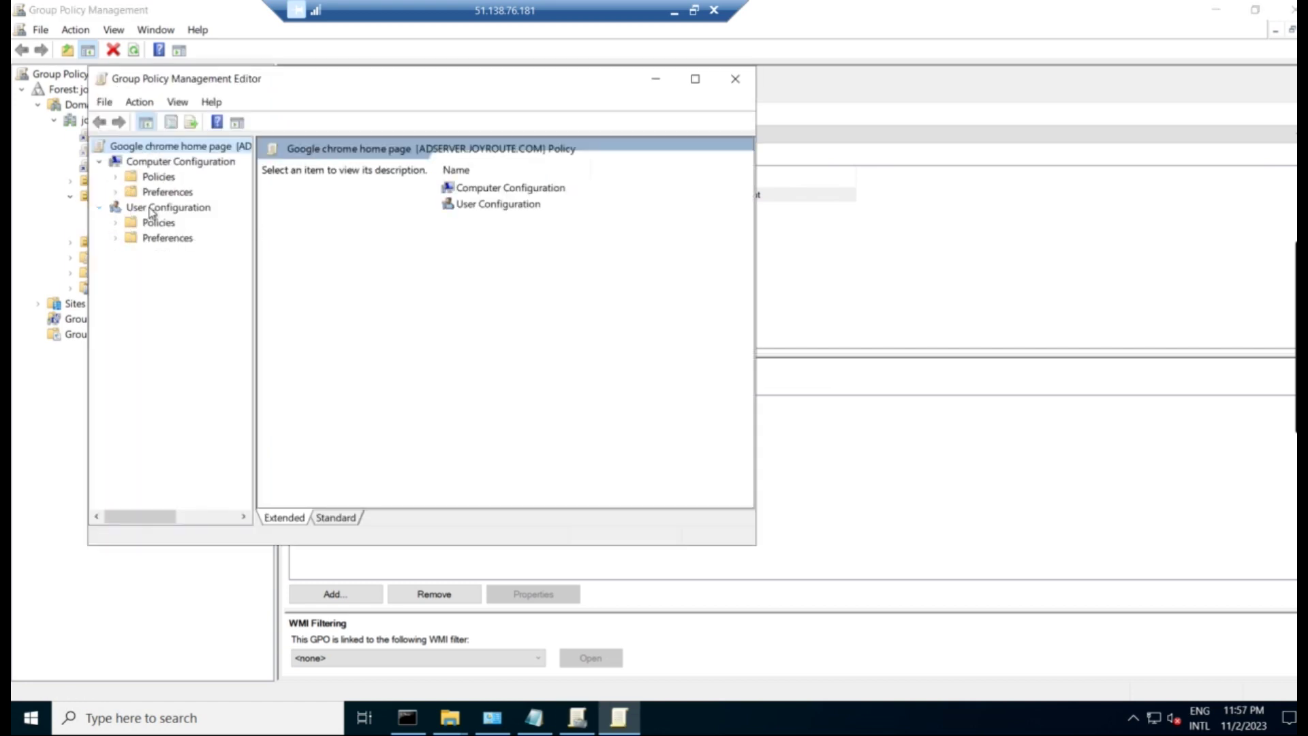
left_click(99, 208)
left_click(99, 209)
left_click(115, 223)
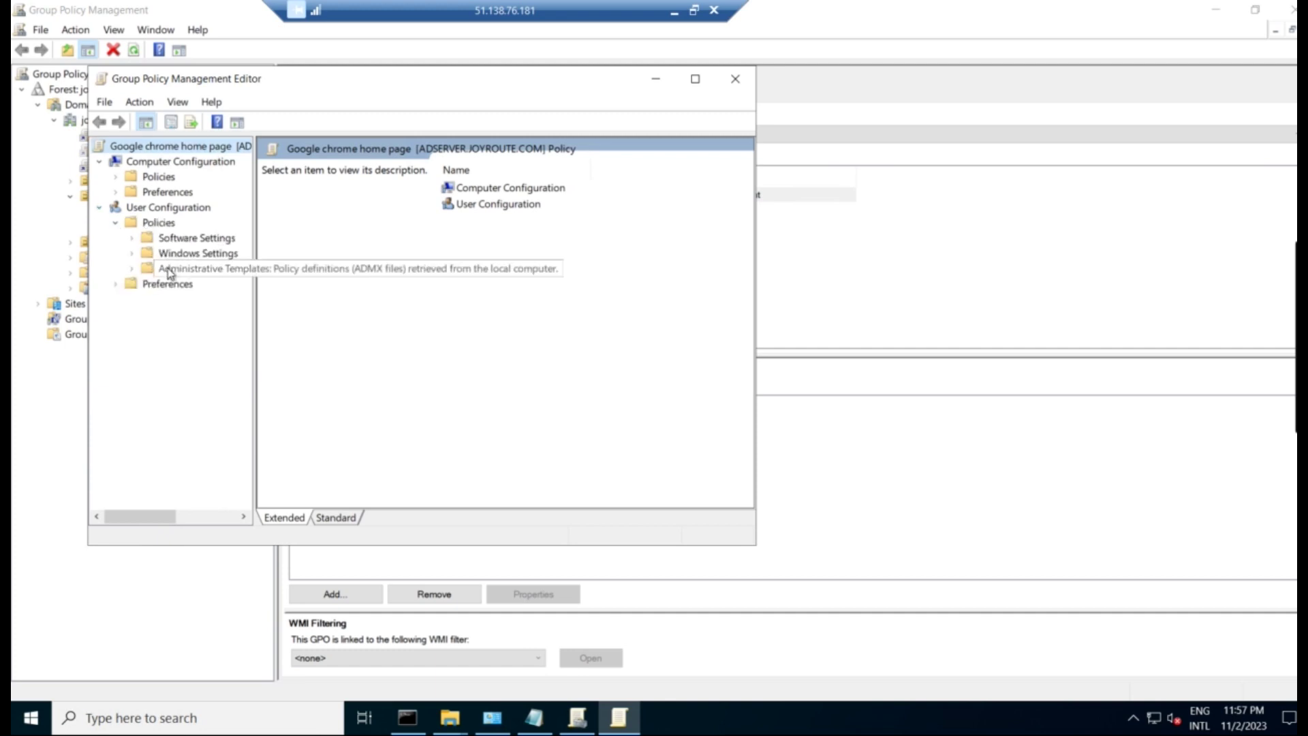
left_click(134, 268)
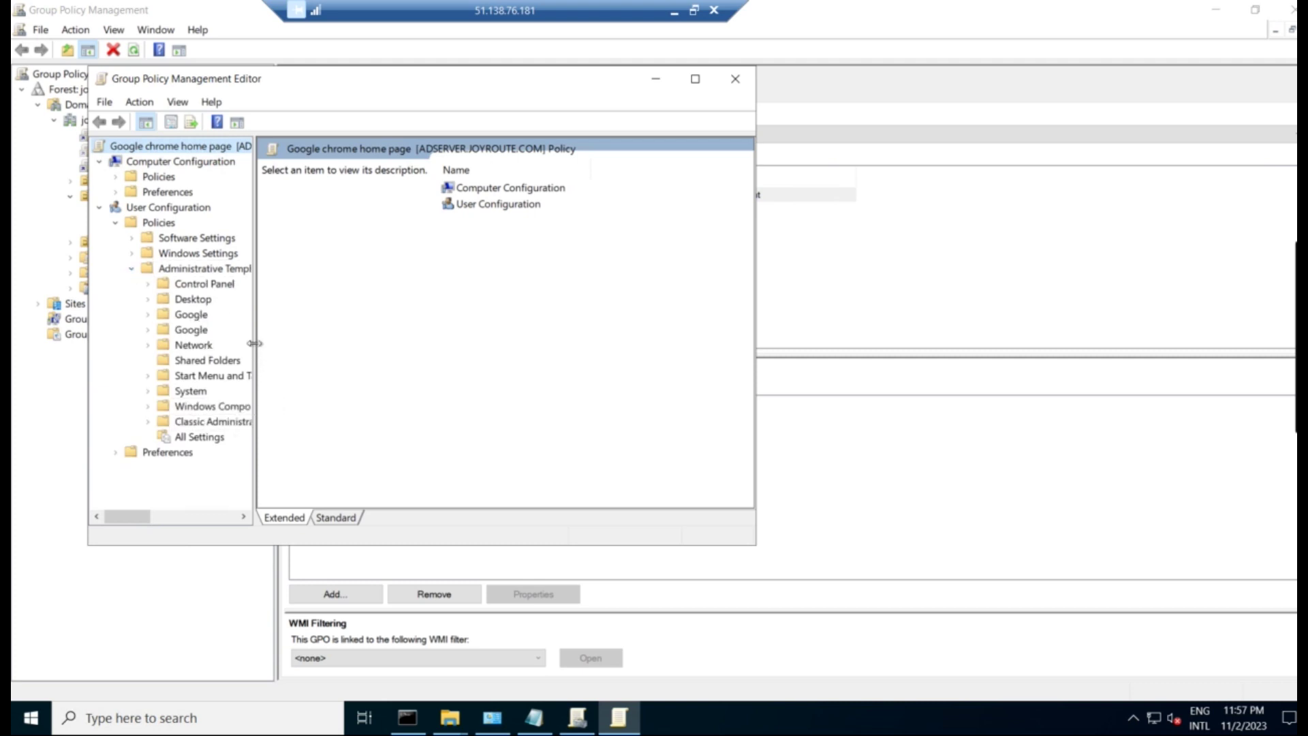
left_click_drag(255, 344, 349, 343)
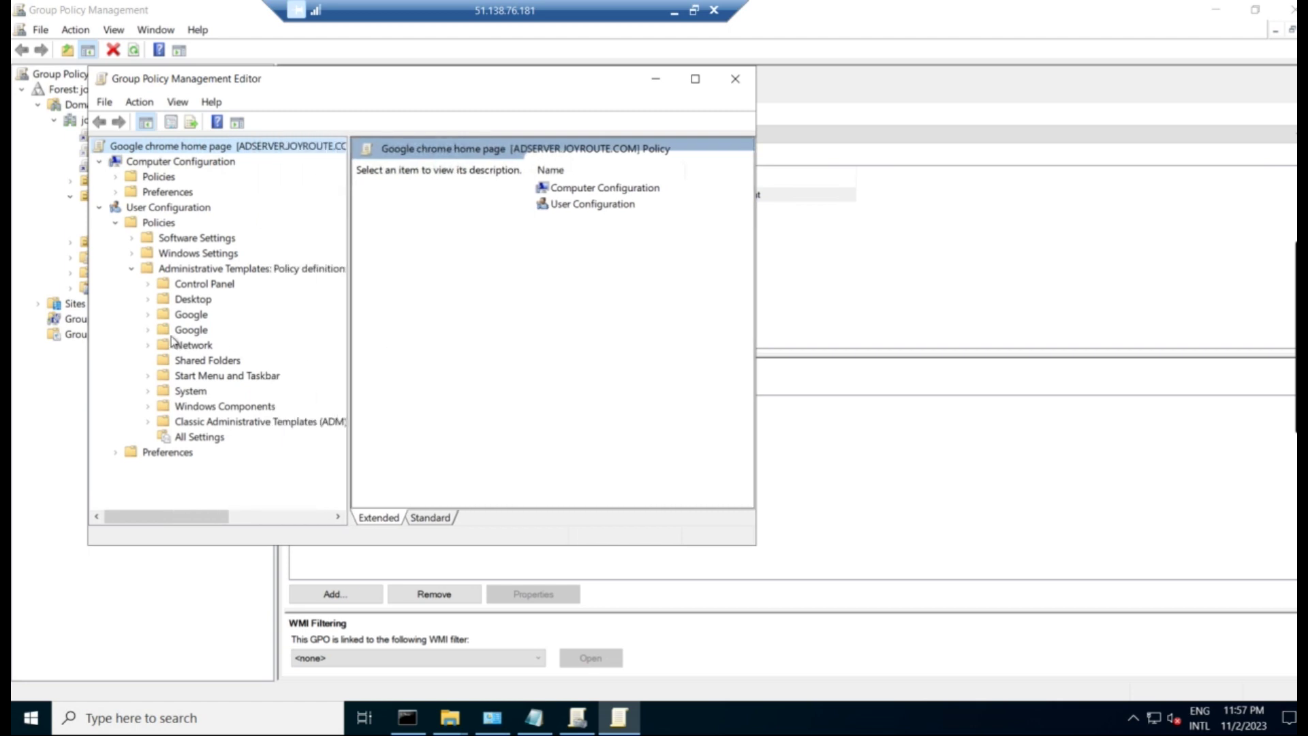
left_click(149, 316)
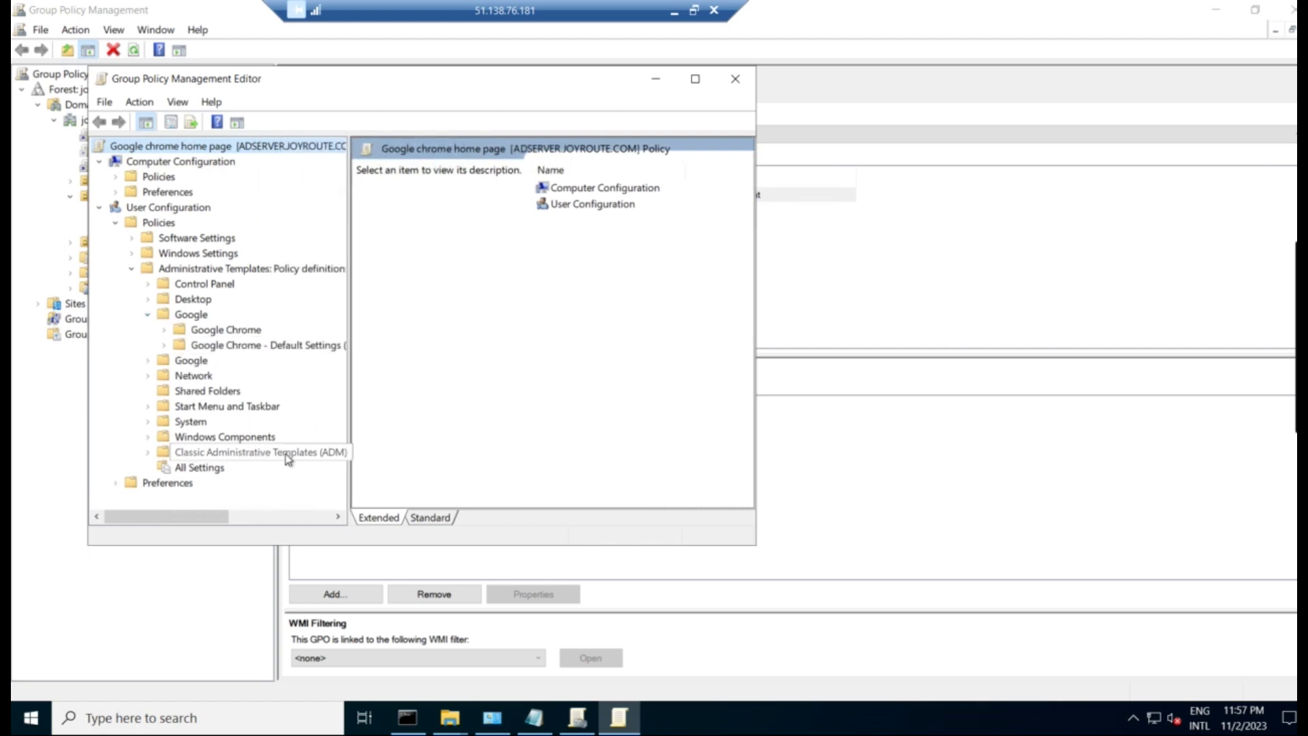
Select the user Policies node and bring up the Administrative Templates actions menu
right_click(161, 230)
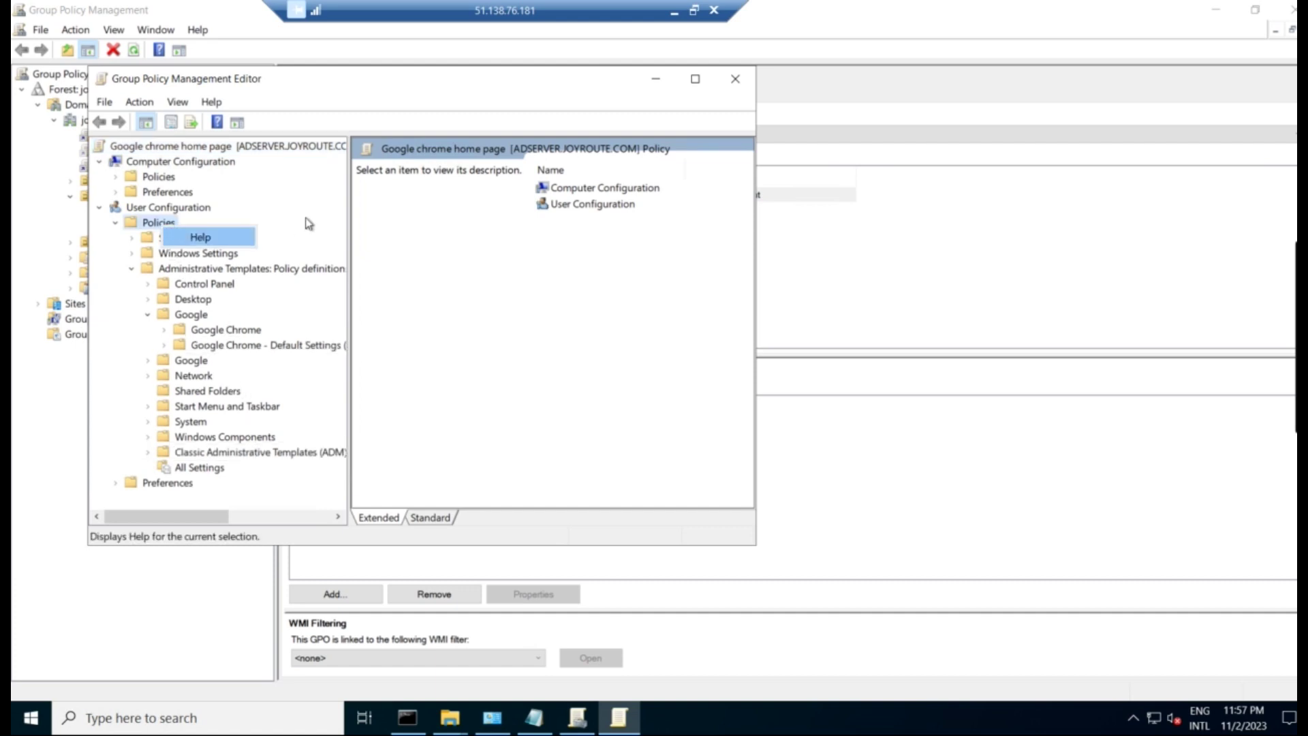
key("Escape")
left_click(159, 224)
right_click(159, 225)
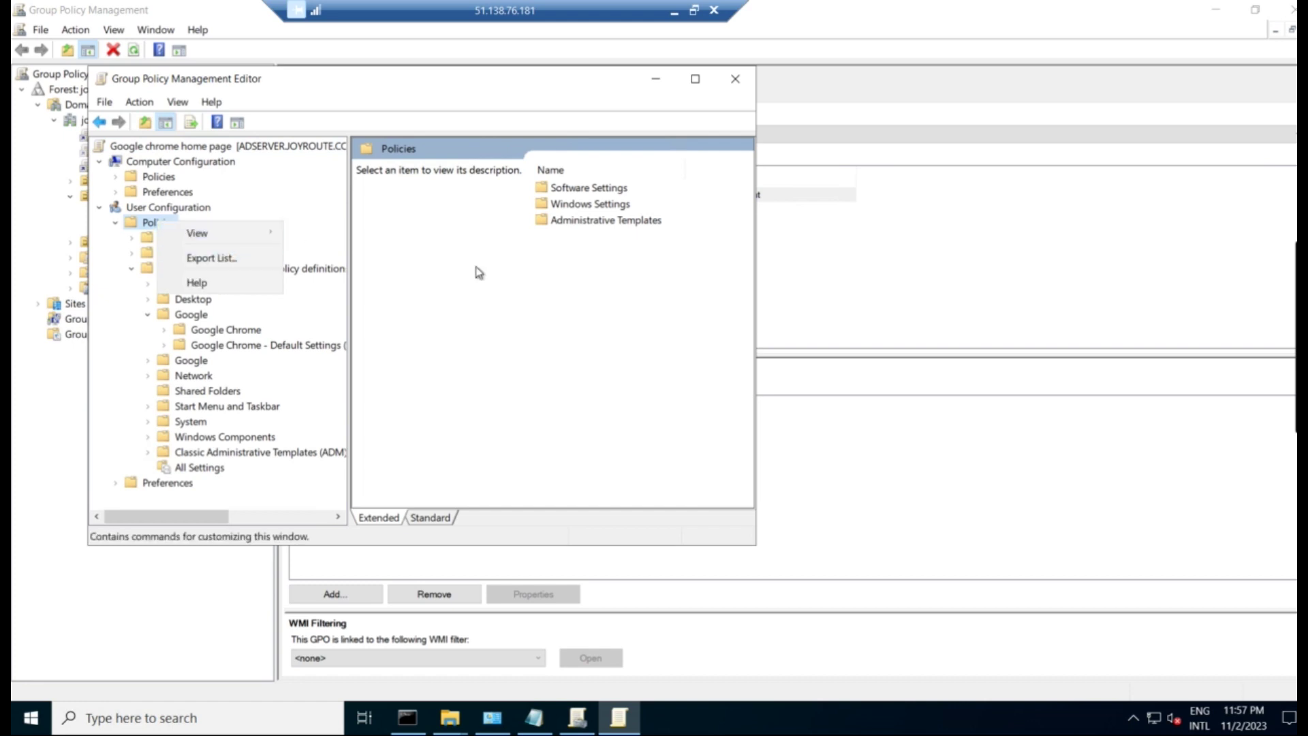
left_click(328, 266)
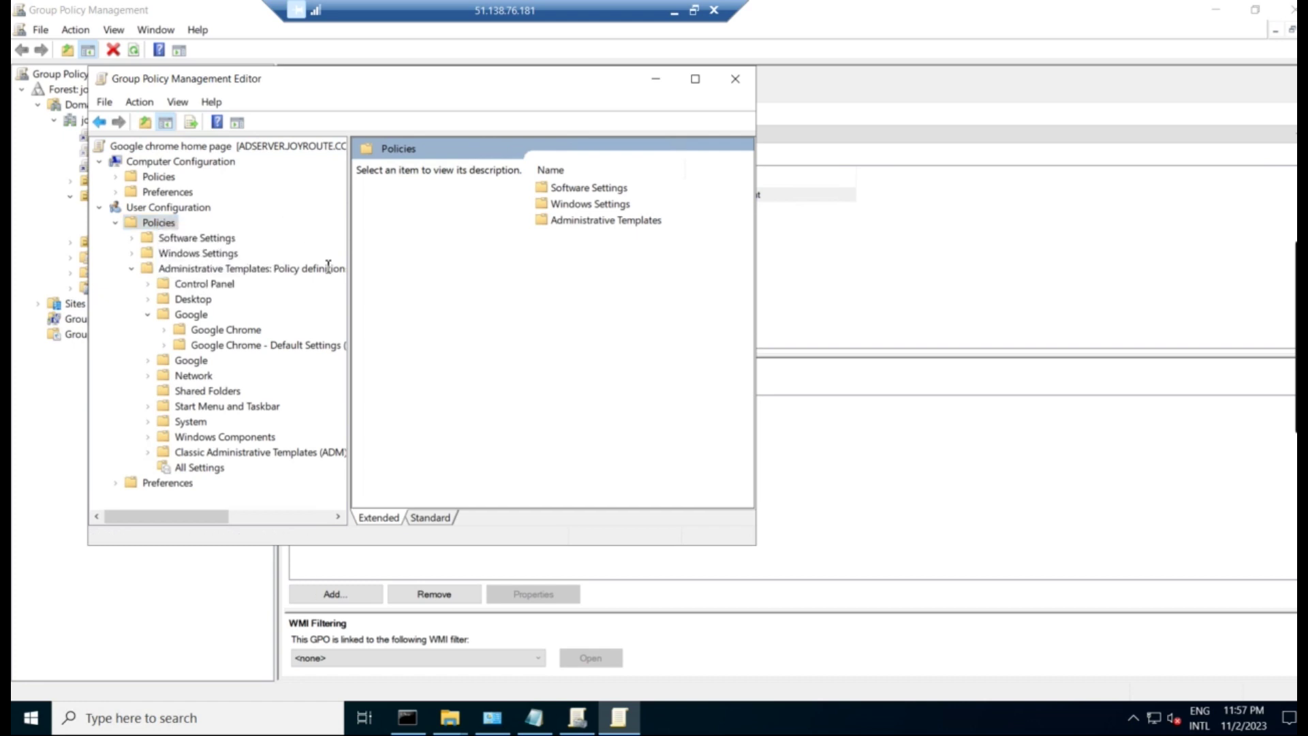
left_click(605, 222)
right_click(605, 227)
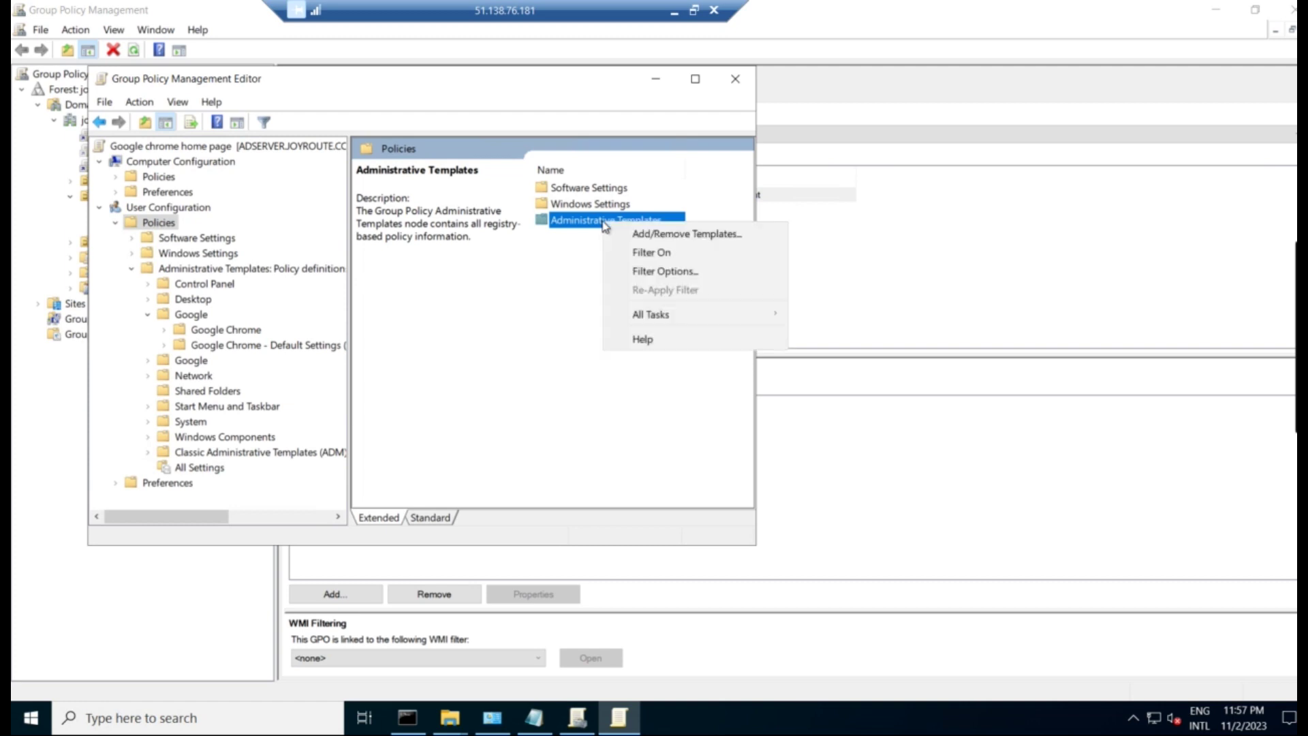
In Add/Remove Templates, browse to the GoogleChromeEnterpriseBundle64 folder in Downloads
left_click(683, 235)
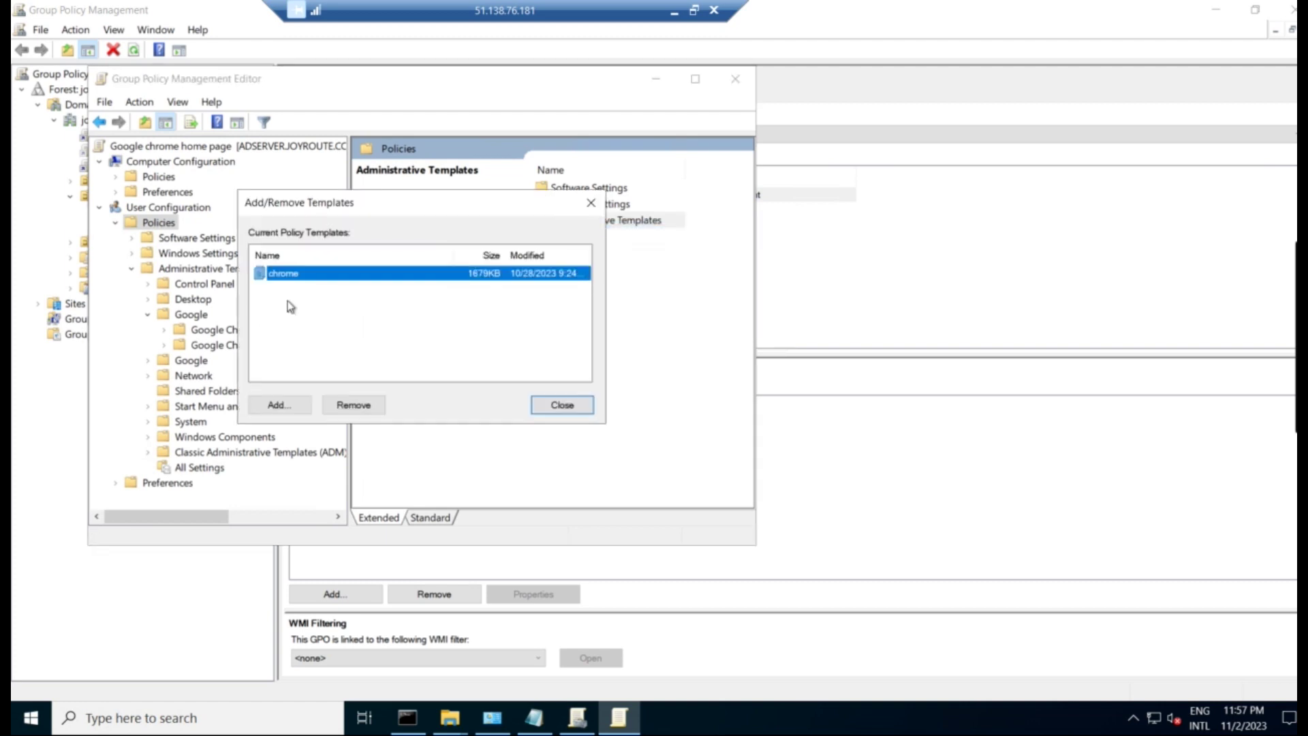
left_click(292, 405)
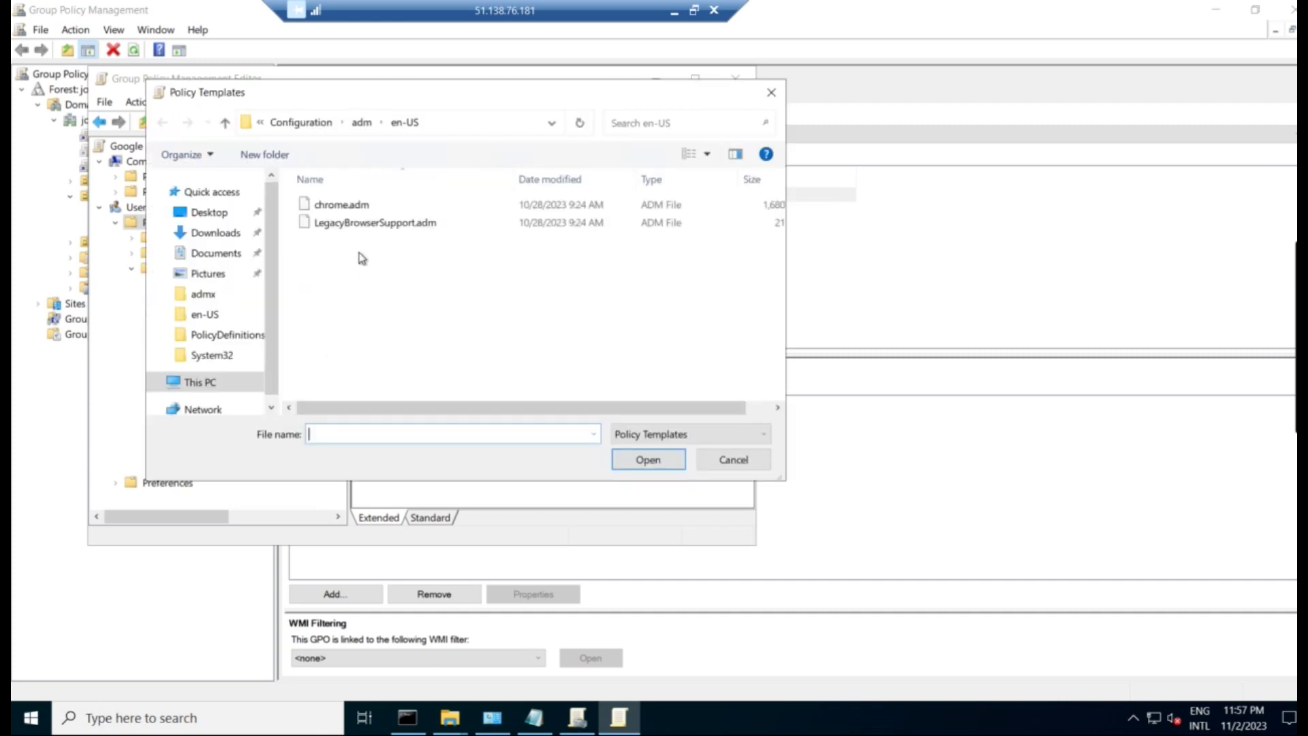
left_click(302, 124)
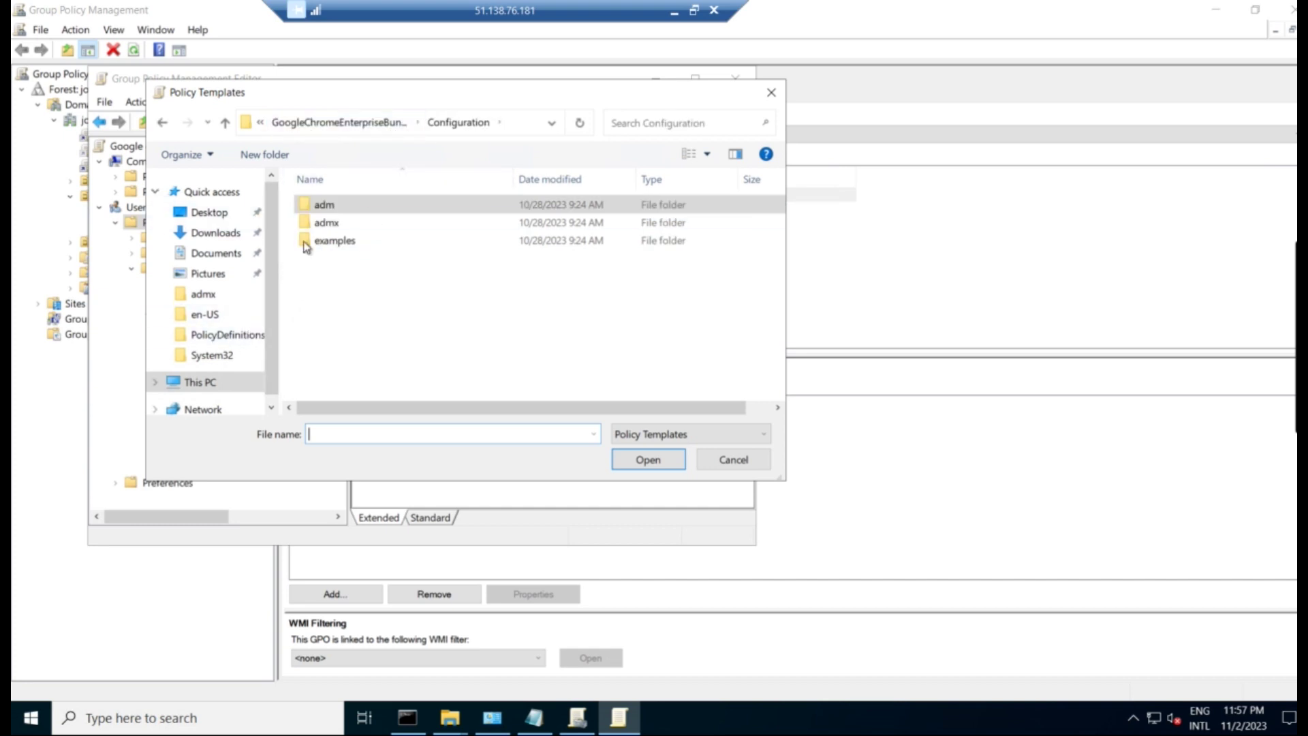
left_click(337, 124)
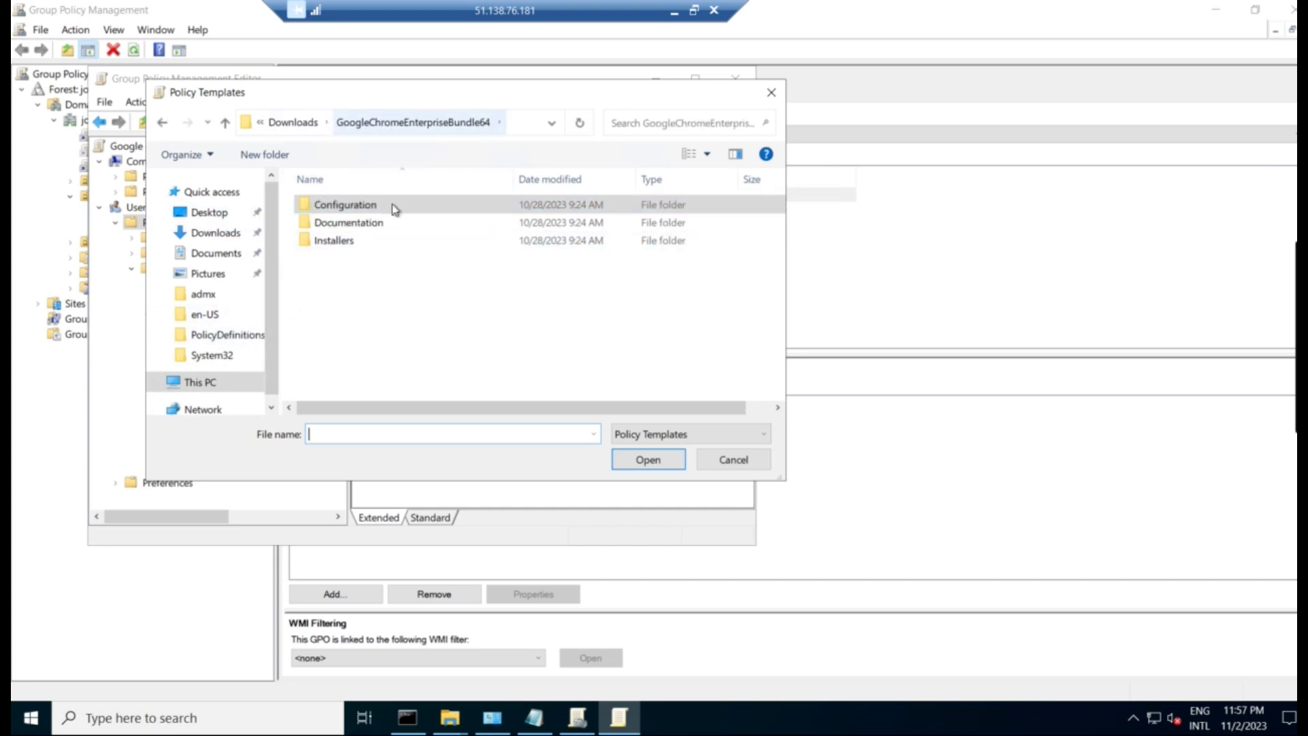
left_click(300, 124)
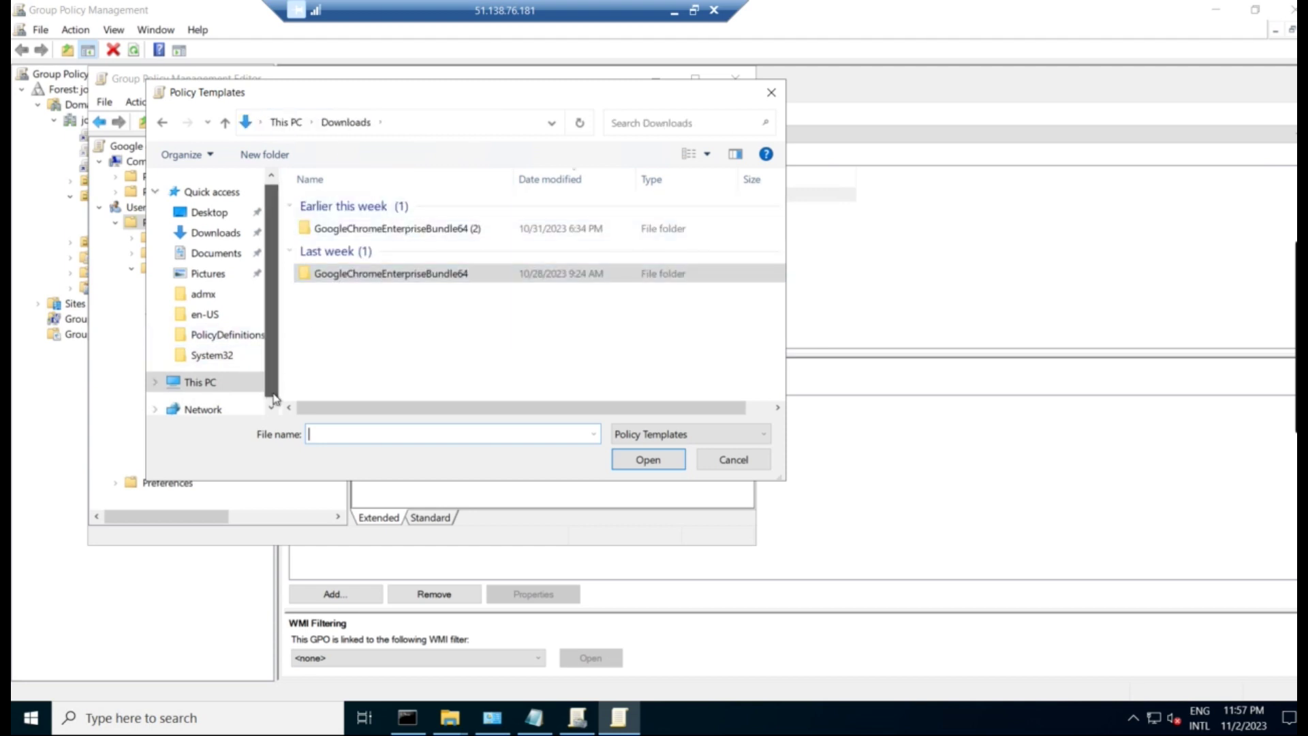
scroll(273, 399, "down", 2)
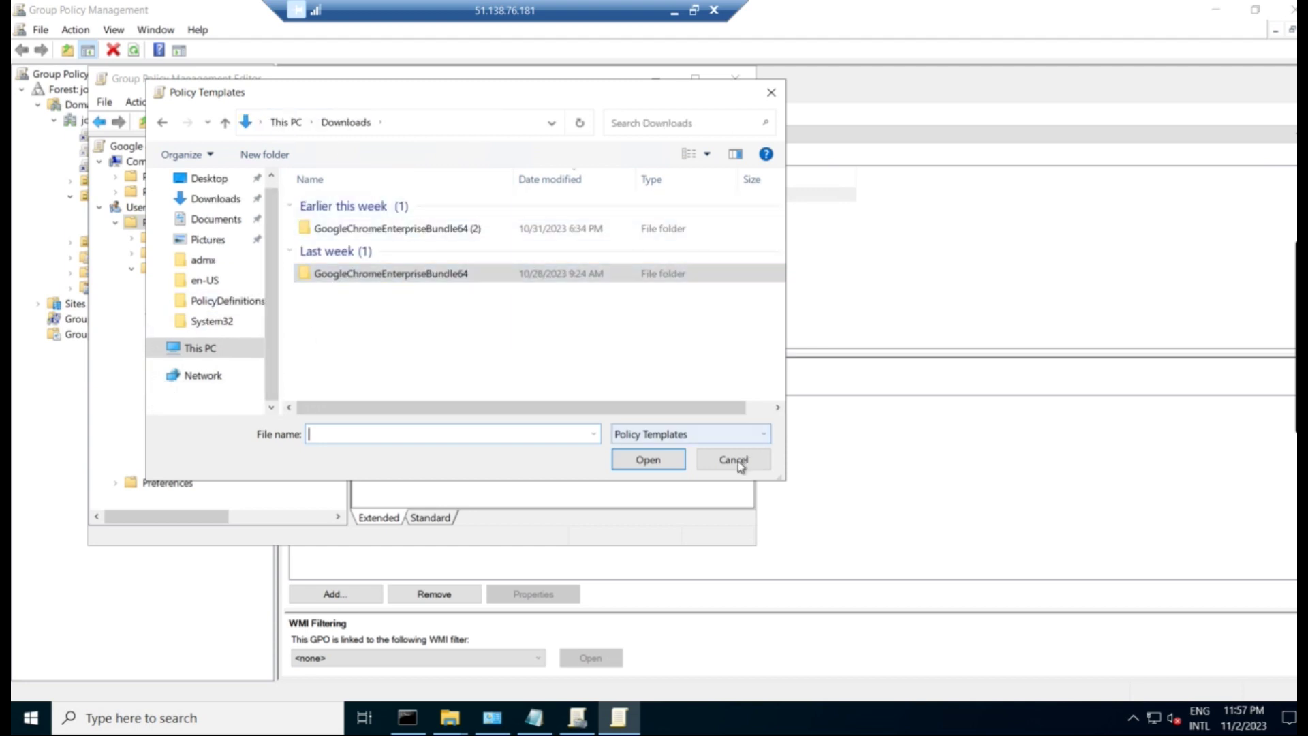
double_click(368, 274)
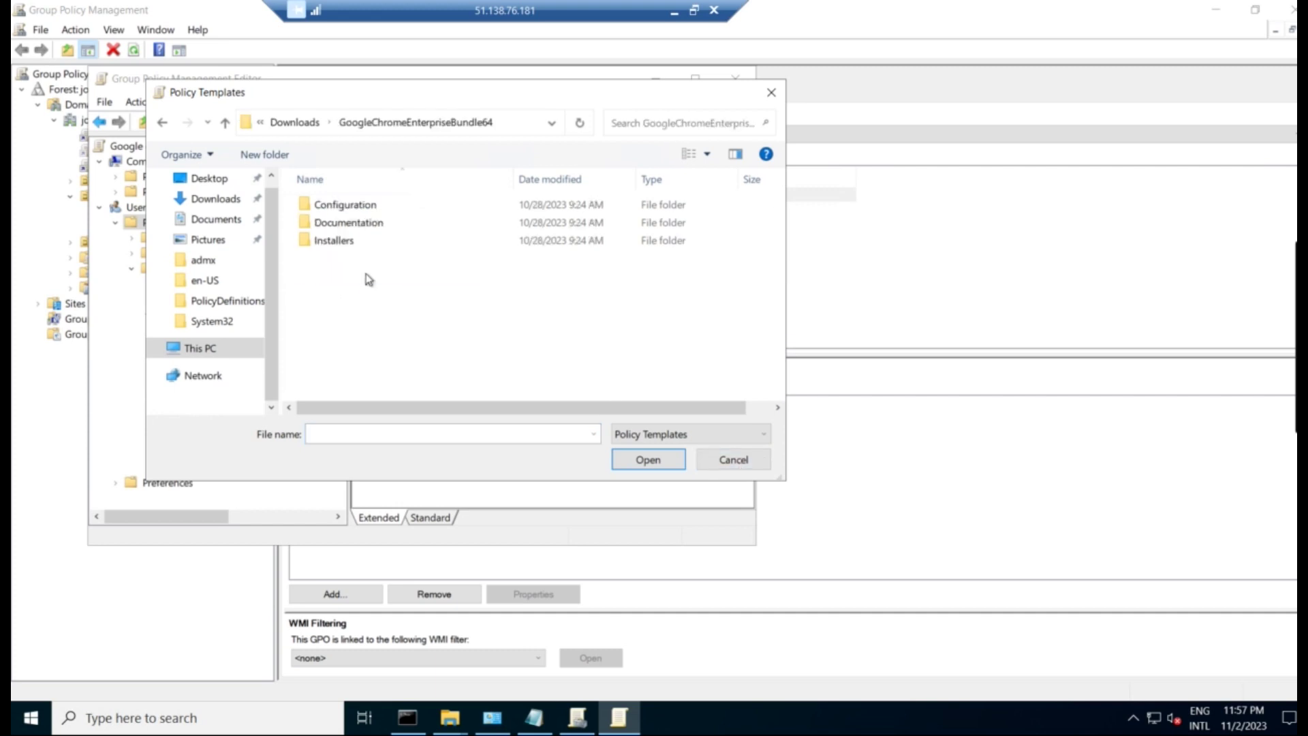
Choose chrome.adm from Configuration\adm\en-US and add it as a template
double_click(351, 205)
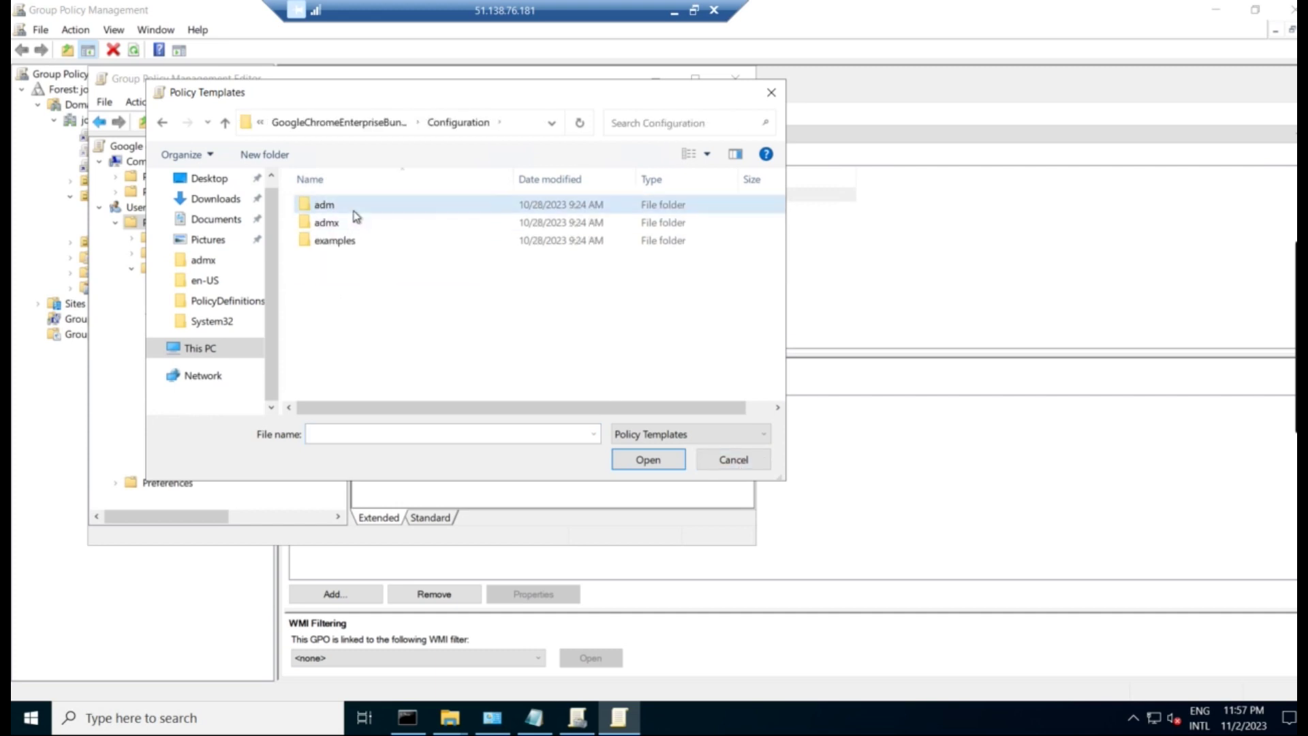
double_click(354, 209)
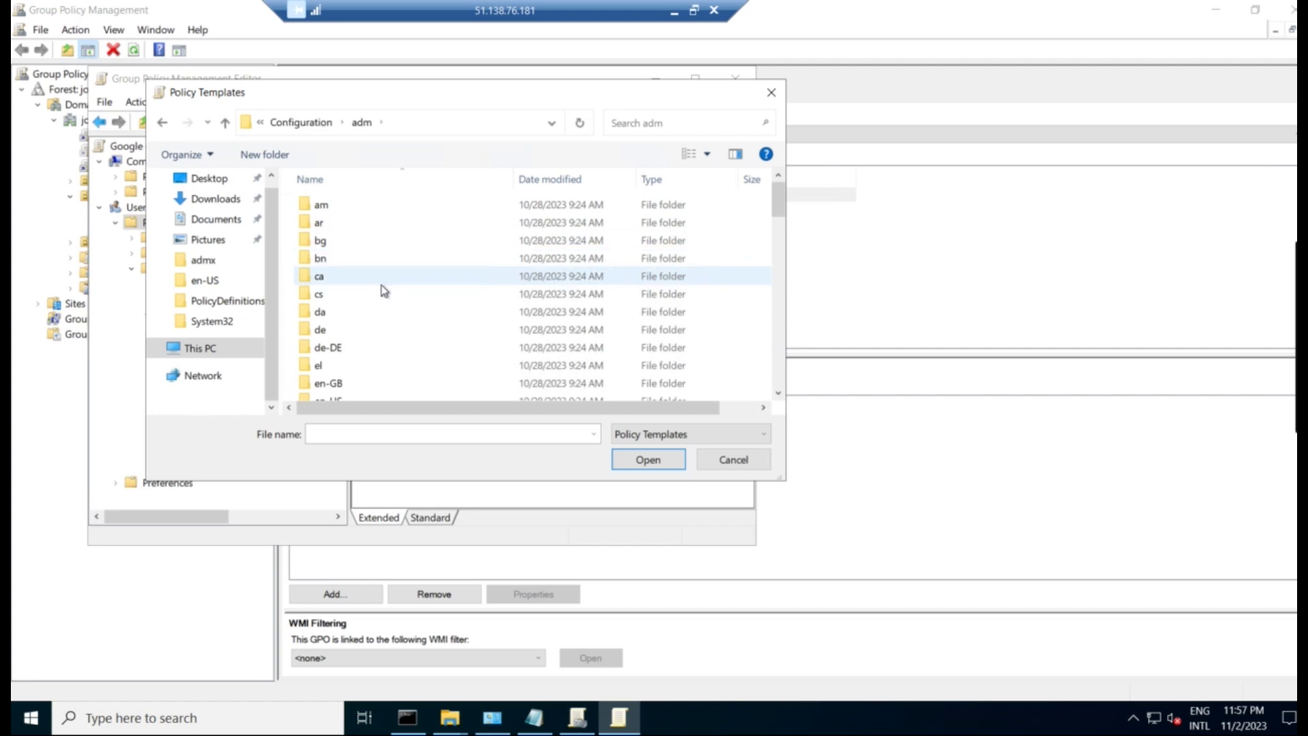
scroll(383, 290, "down", 3)
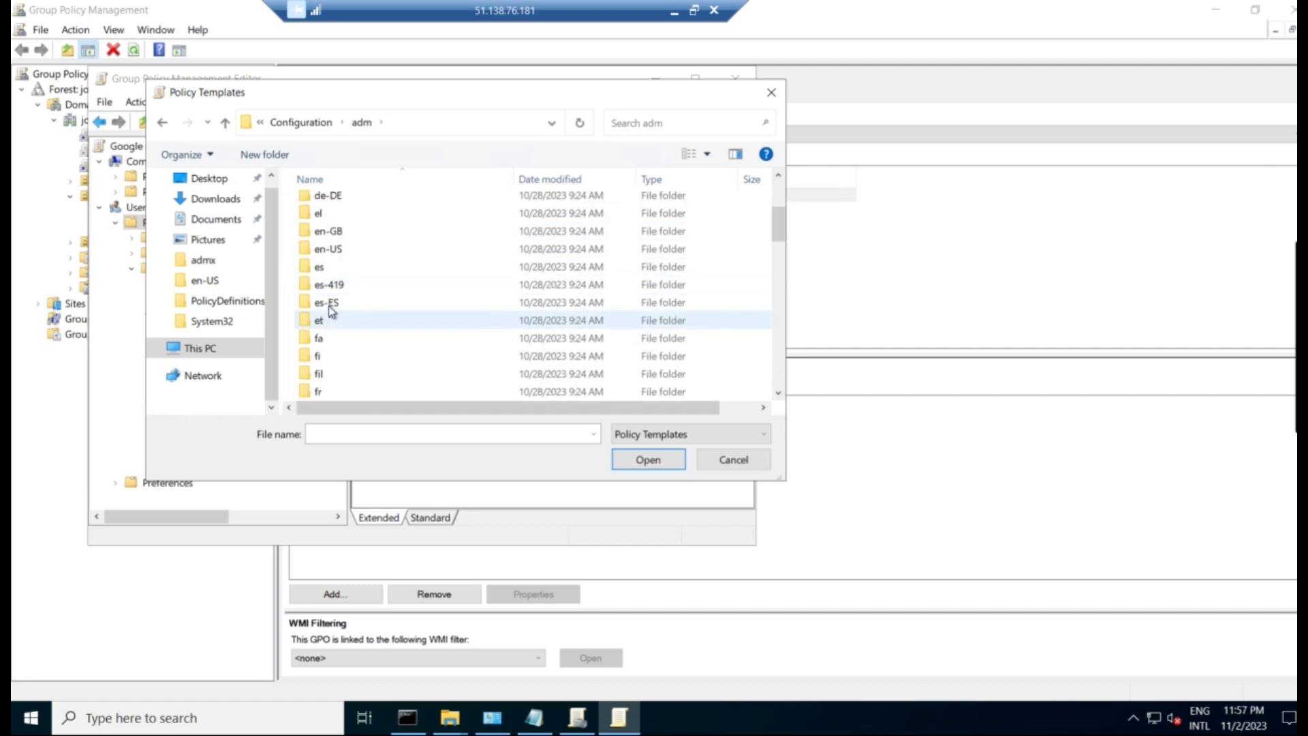
double_click(330, 305)
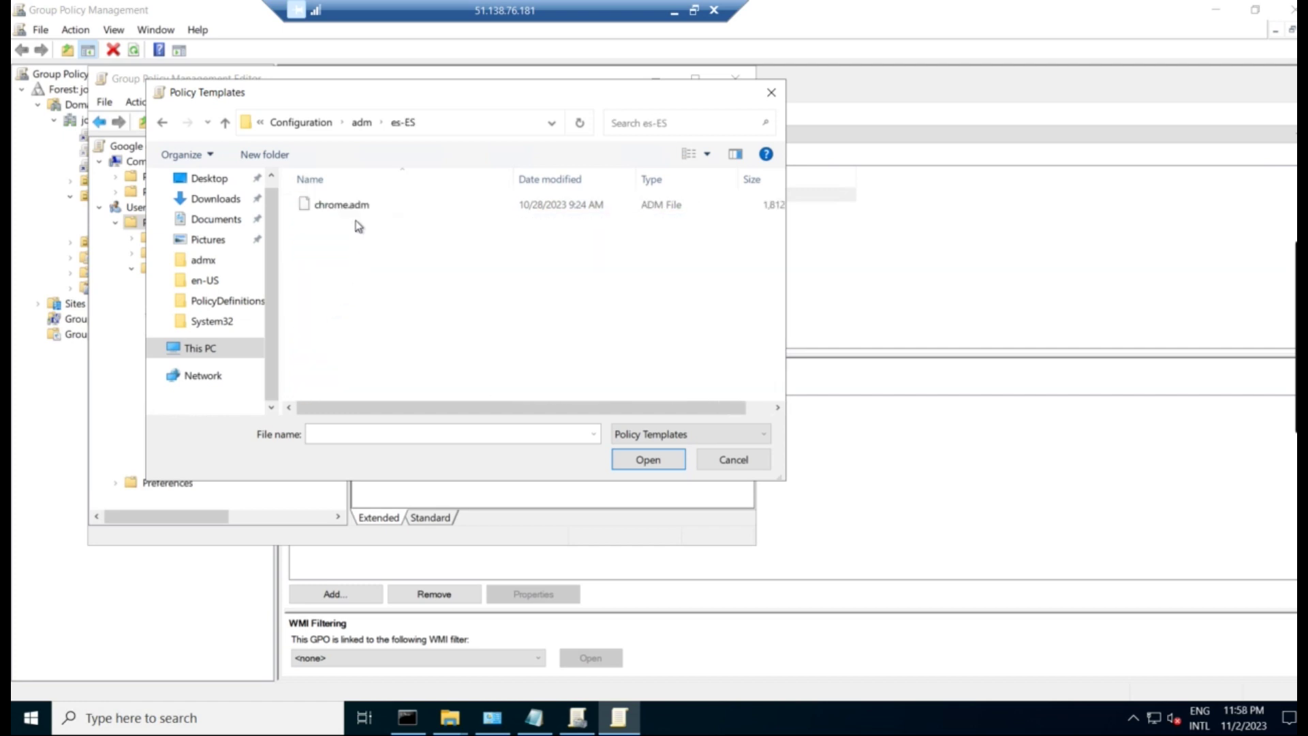
left_click(362, 122)
left_click(345, 340)
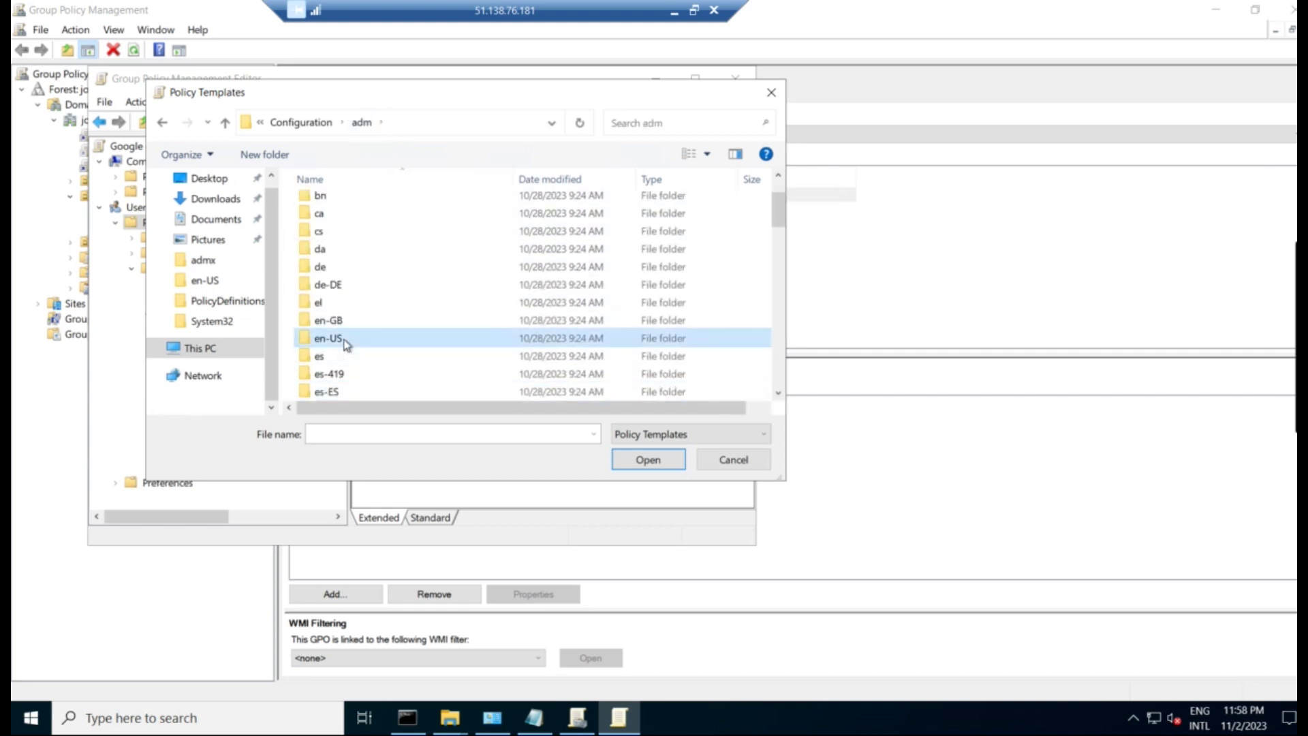
double_click(345, 341)
left_click(357, 212)
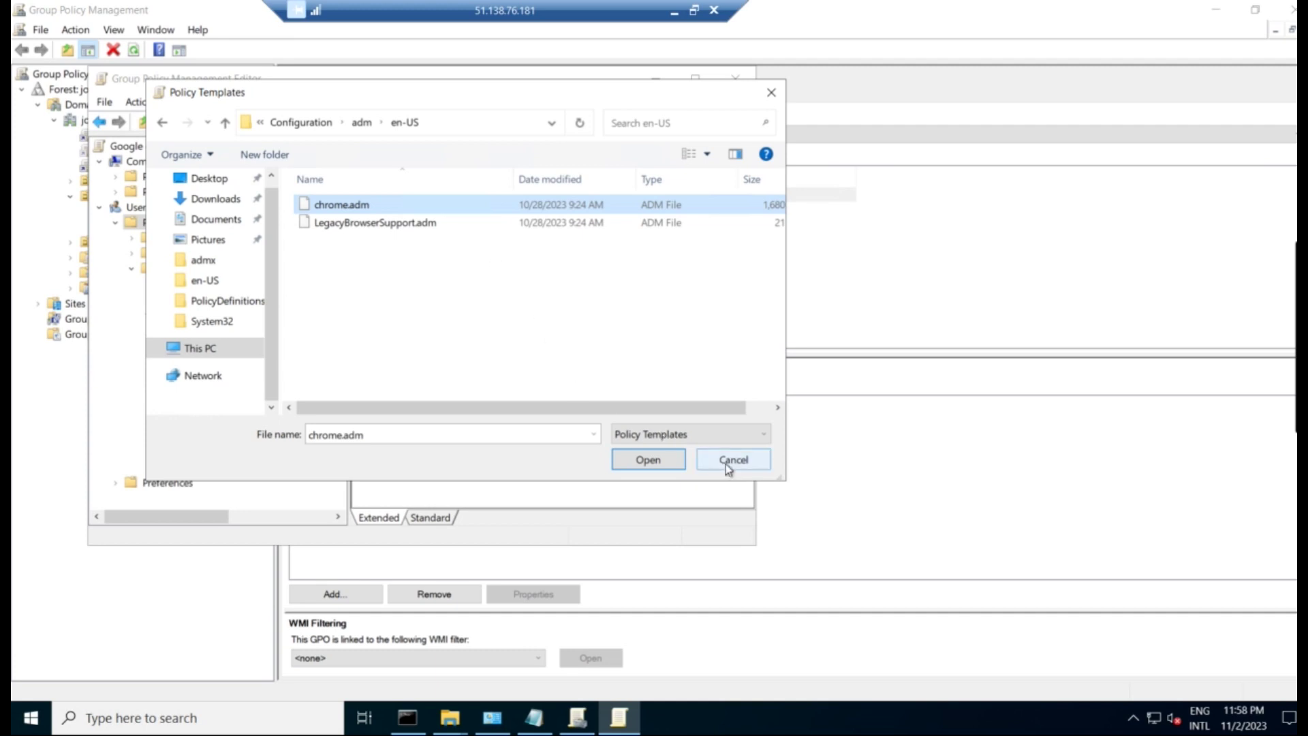
key("Return")
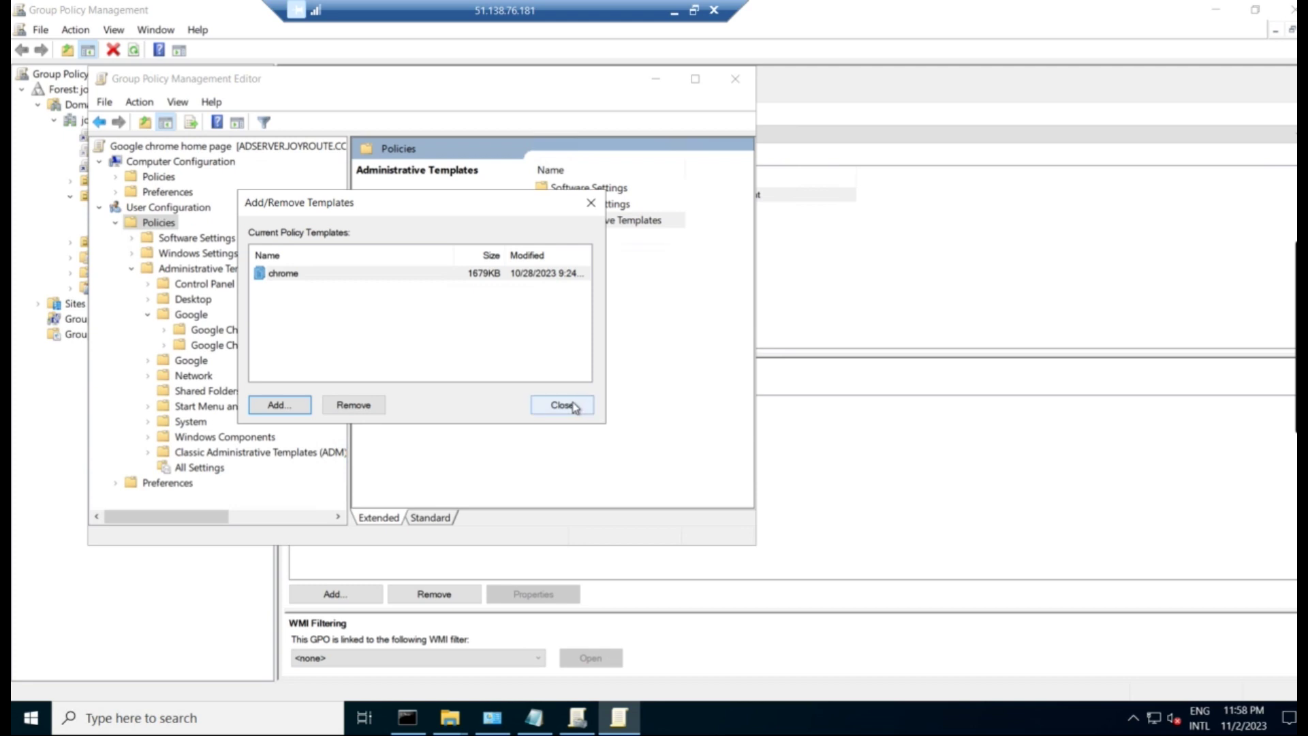
Close the template list and show Classic Administrative Templates (ADM) > Google > Google Chrome - Default Settings maximized
left_click(572, 406)
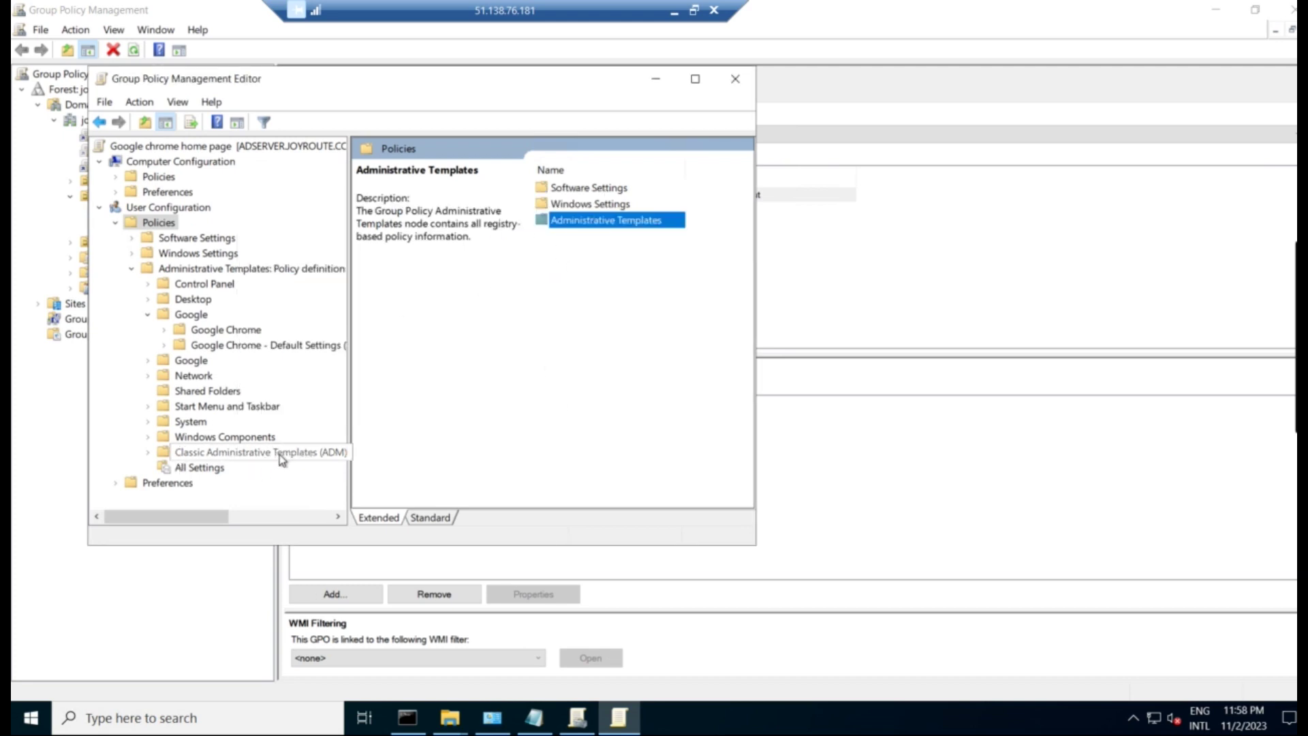
left_click(148, 453)
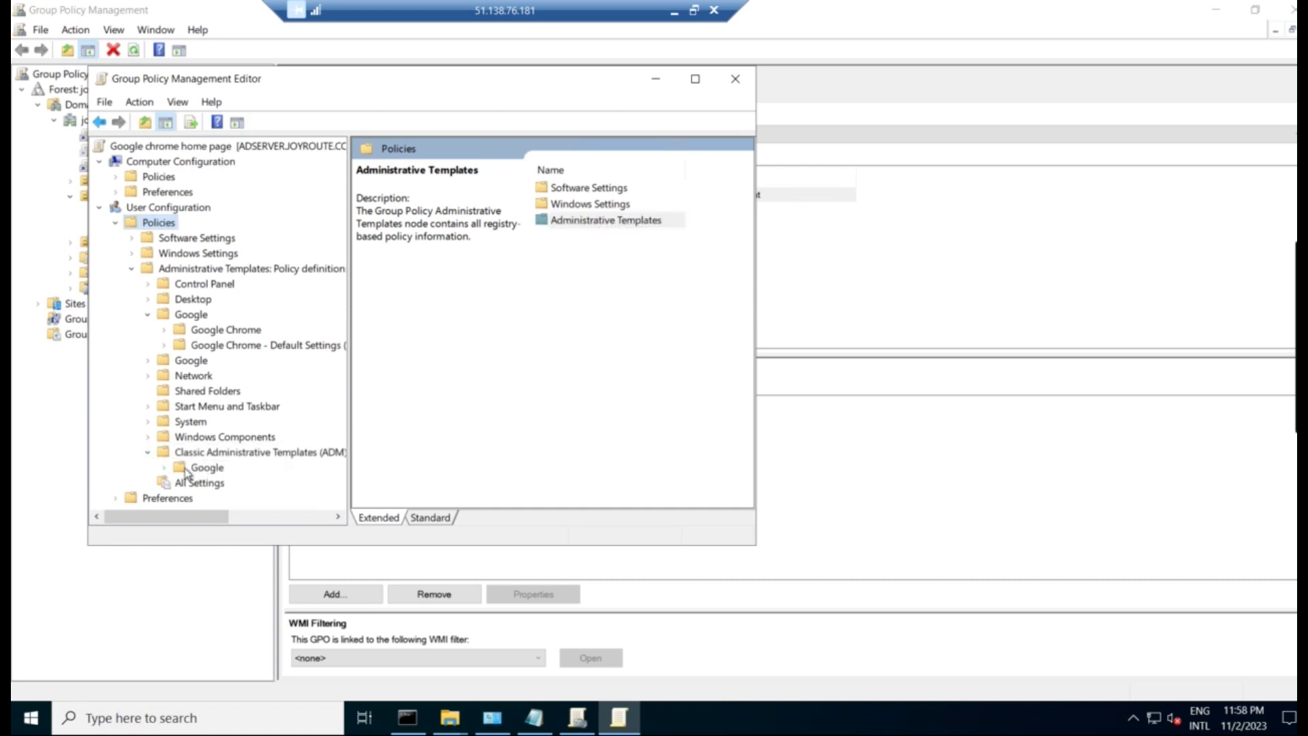
left_click(166, 468)
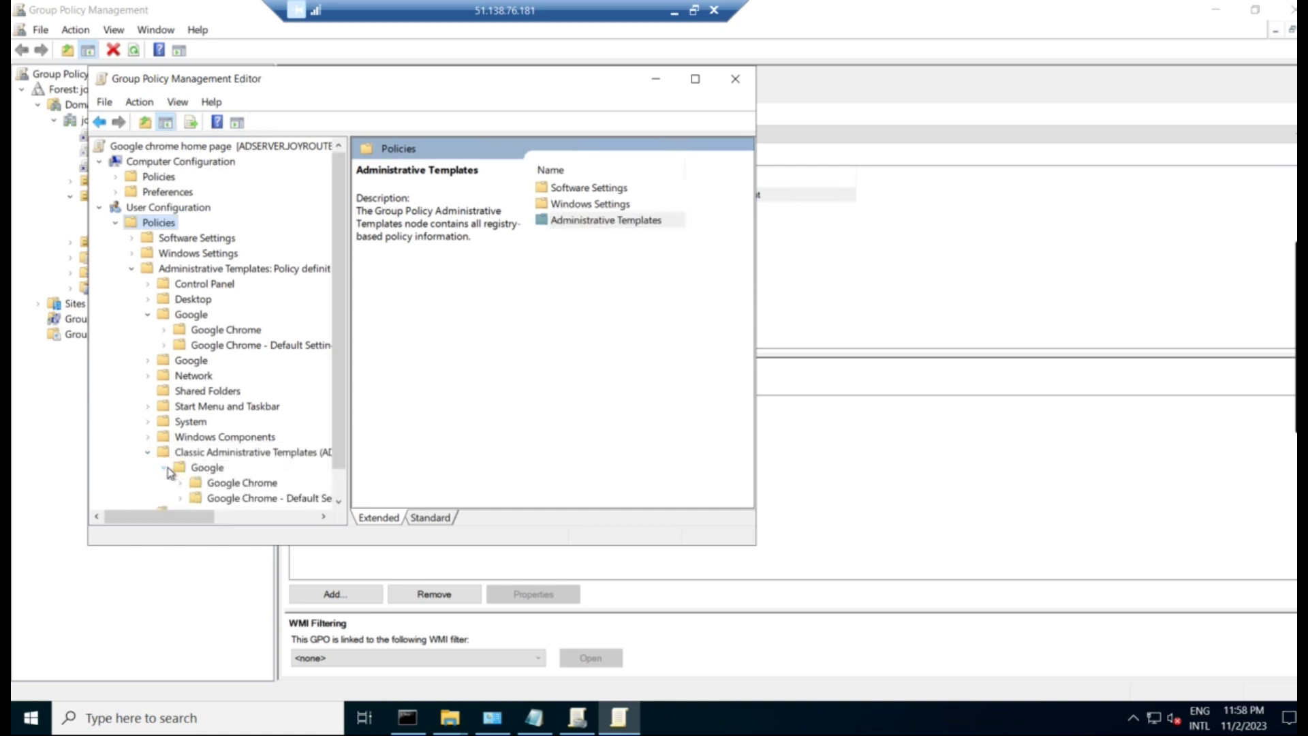
left_click(254, 499)
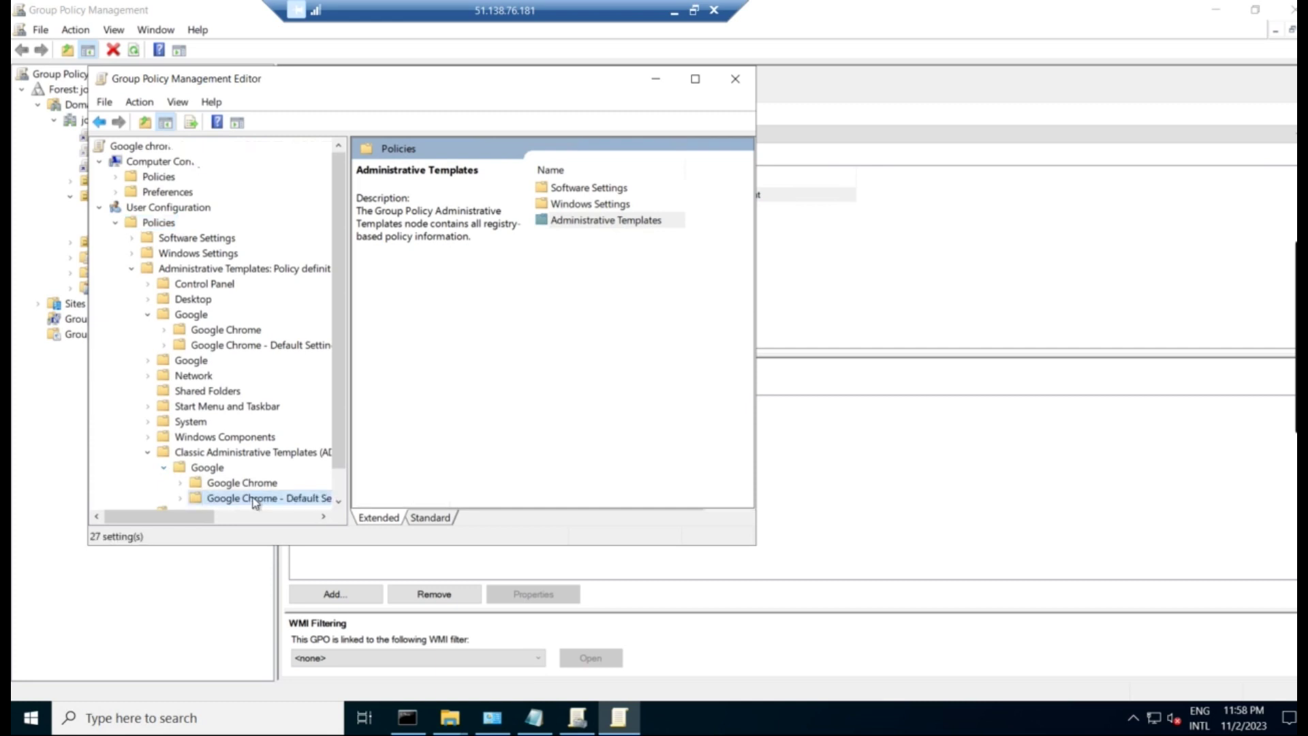
left_click(695, 79)
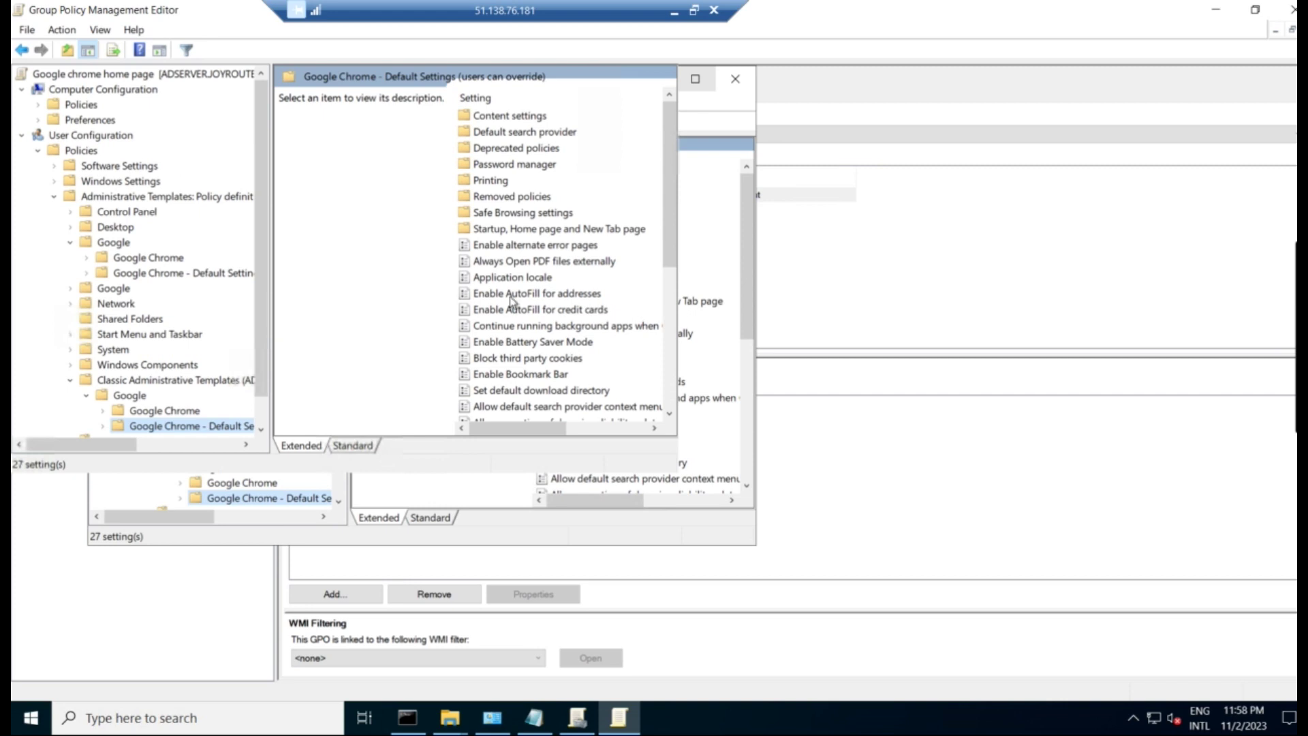
double_click(565, 231)
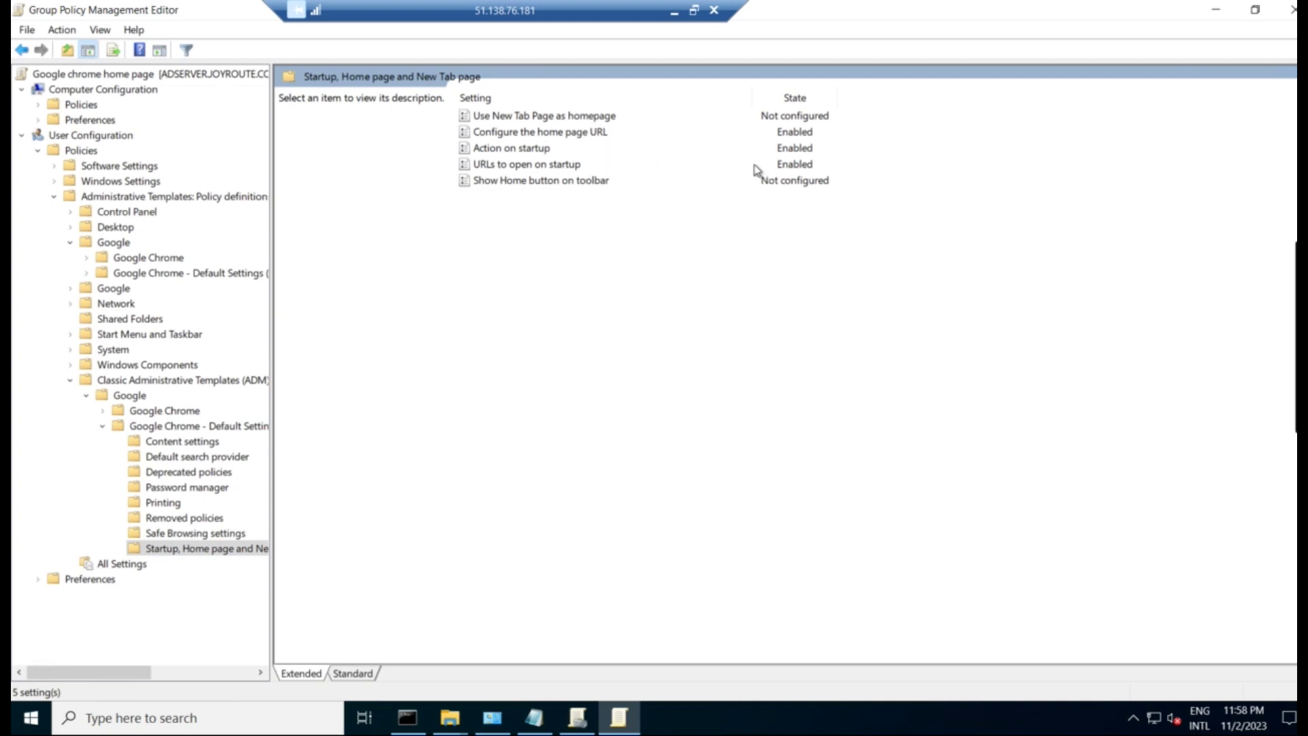
Review the enabled 'Configure the home page URL' policy and close it without changes
double_click(508, 133)
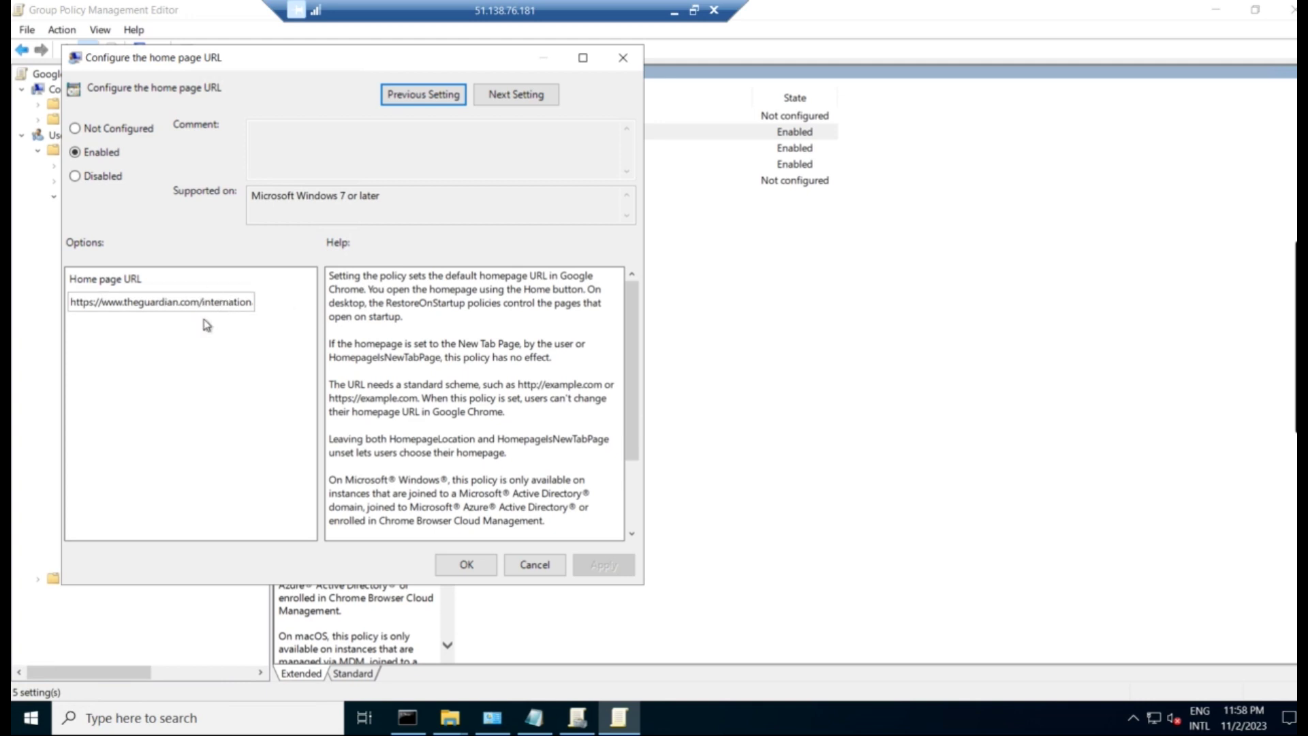
left_click(529, 572)
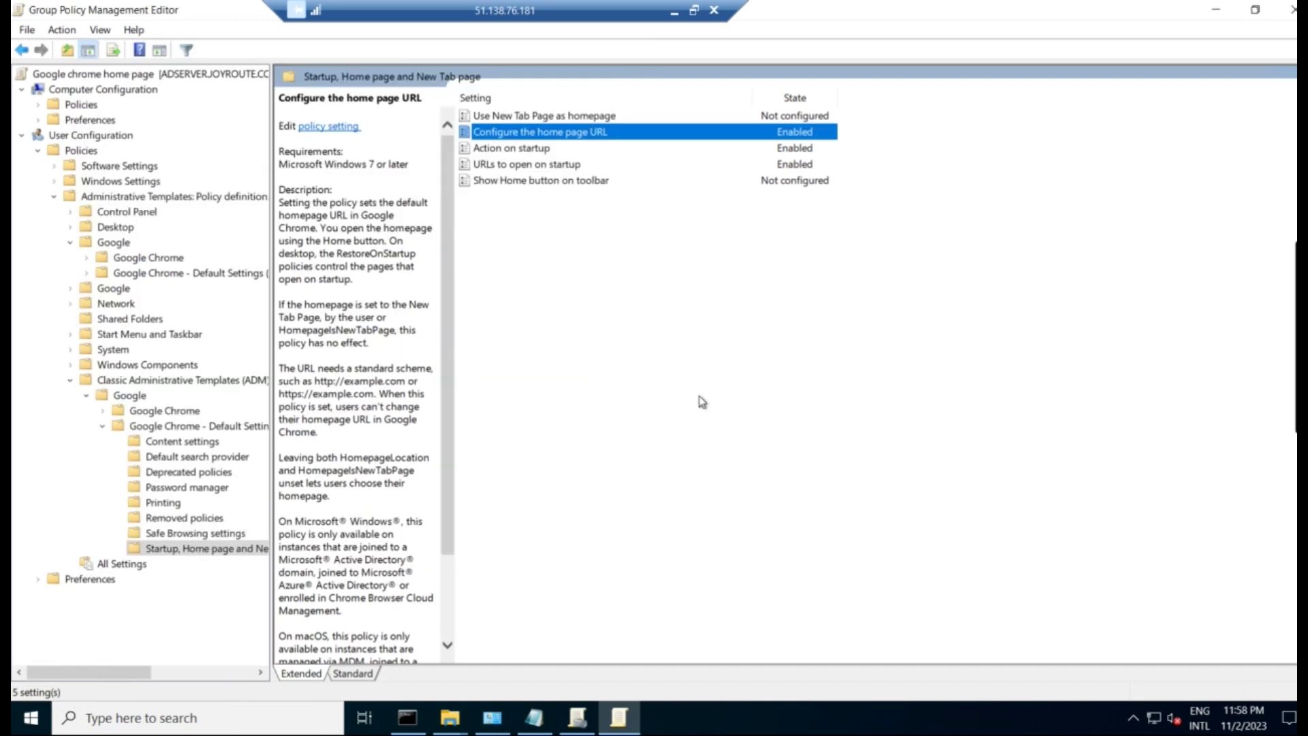
Enable the Action on startup policy with 'Open a list of URLs' as the startup action
double_click(528, 156)
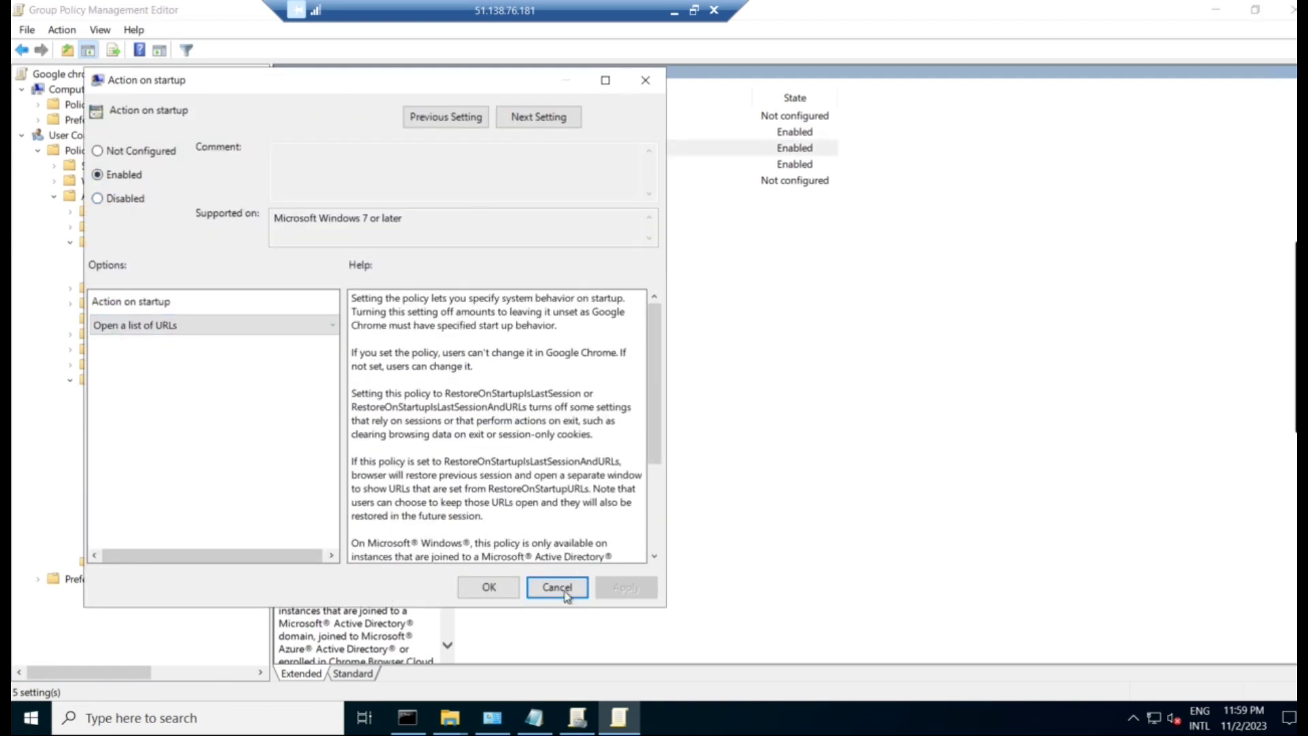
left_click(328, 326)
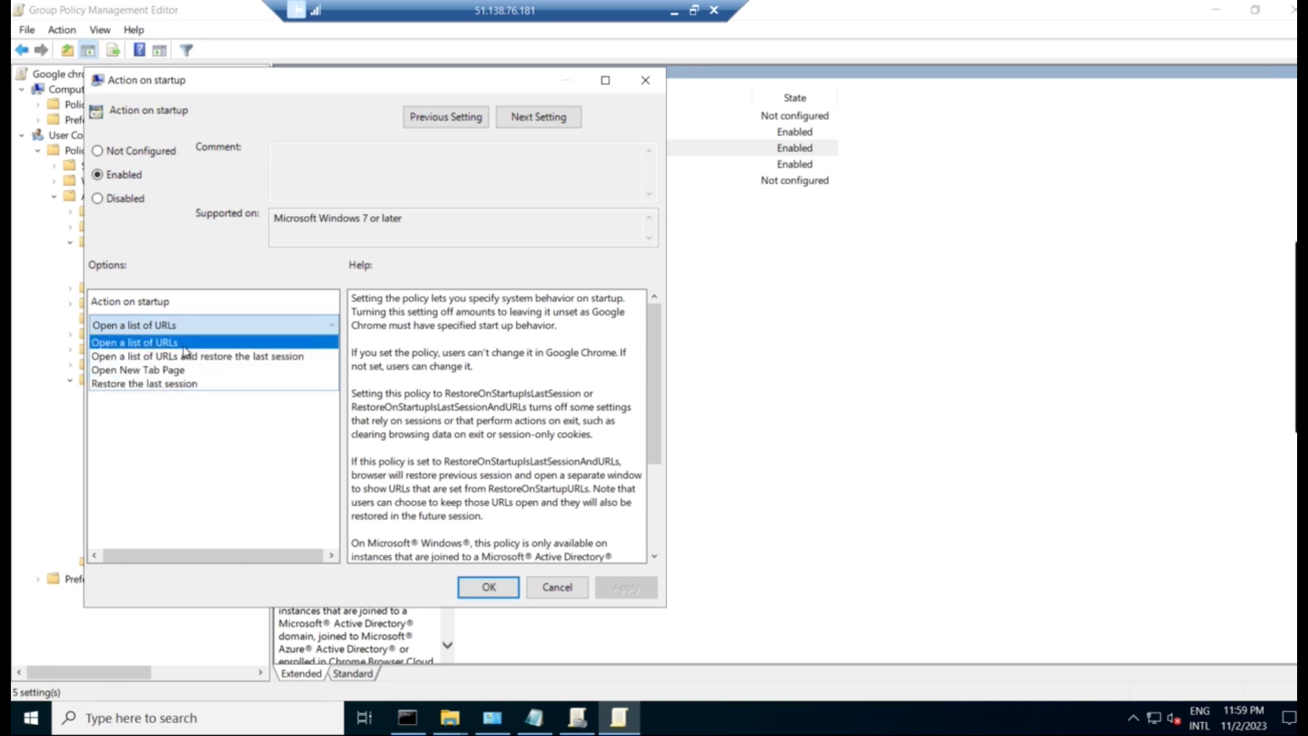
left_click(184, 343)
left_click(489, 586)
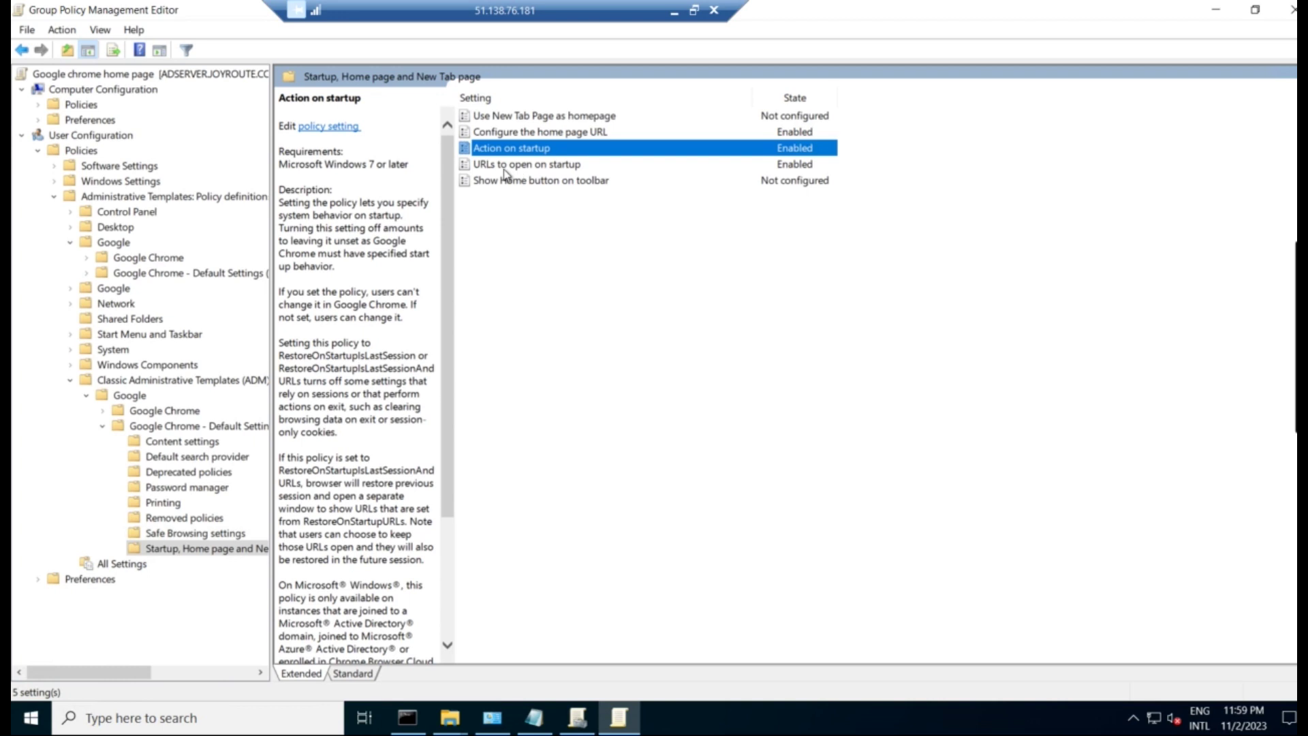
double_click(568, 166)
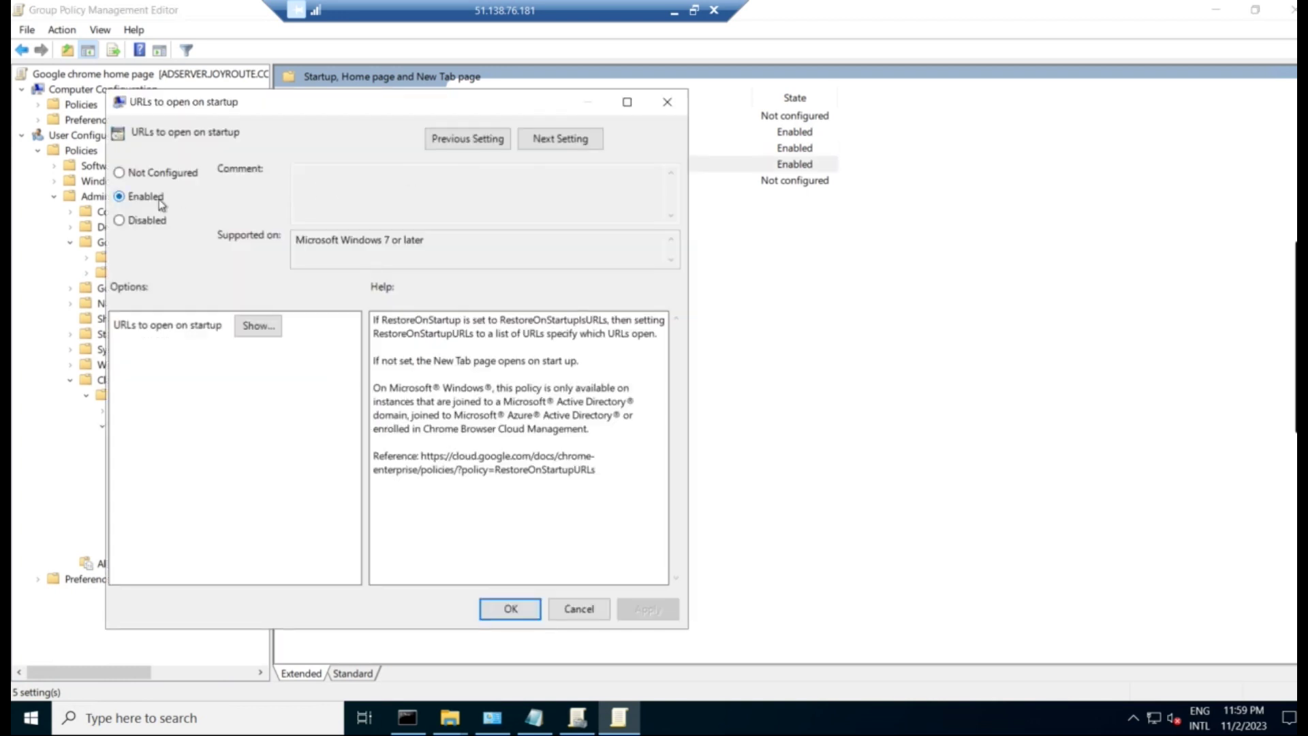
left_click(257, 326)
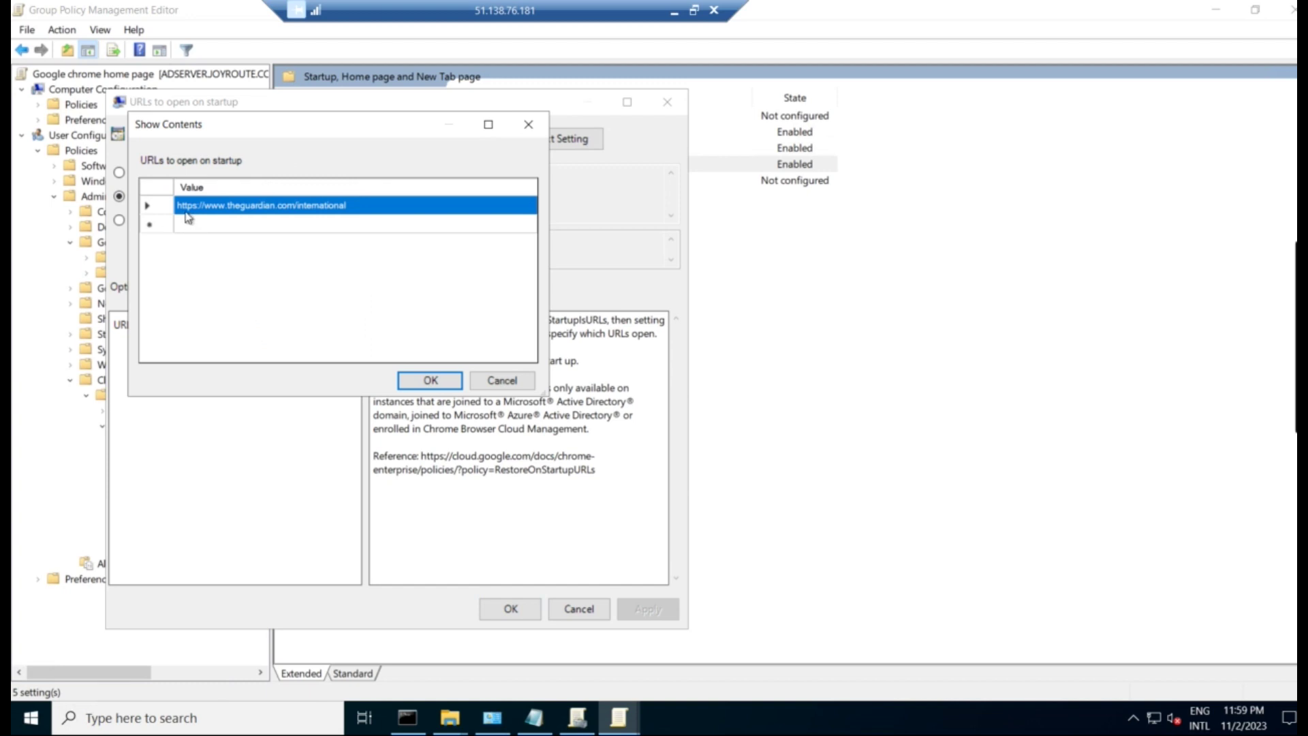
left_click(280, 227)
left_click(367, 208)
left_click(431, 380)
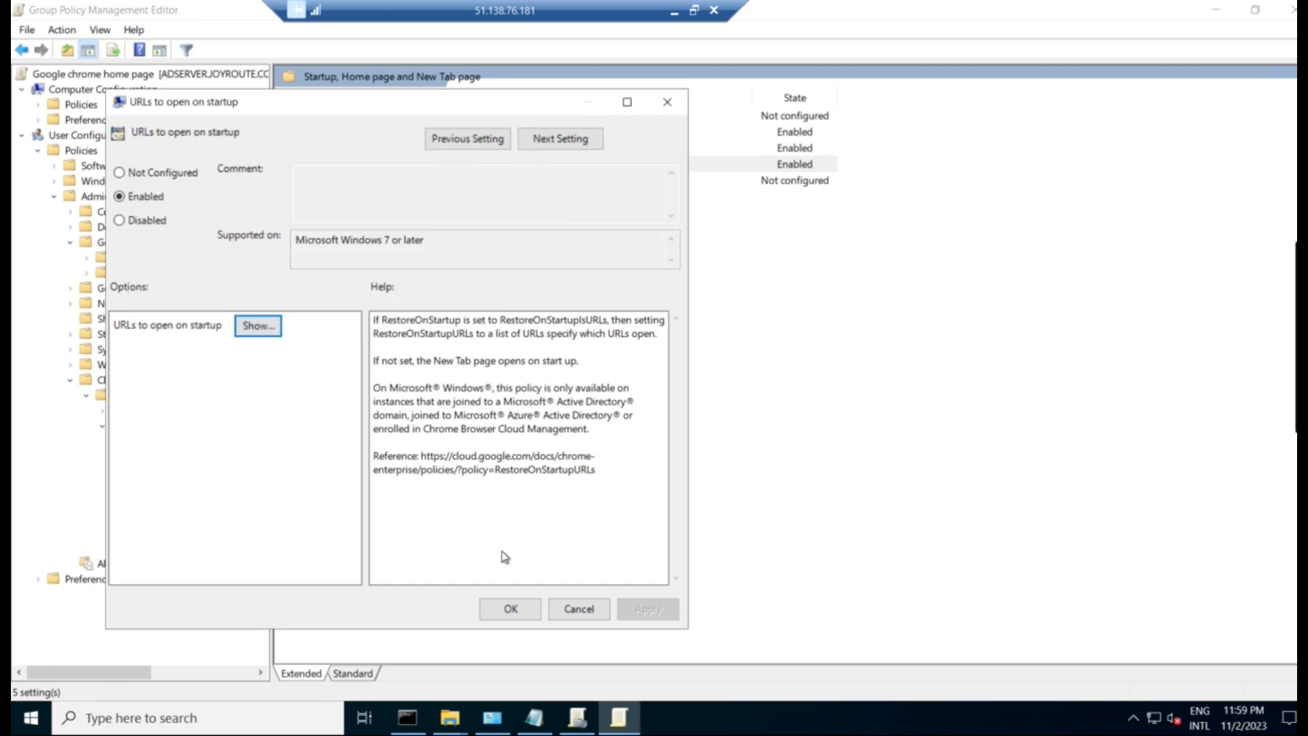
left_click(507, 609)
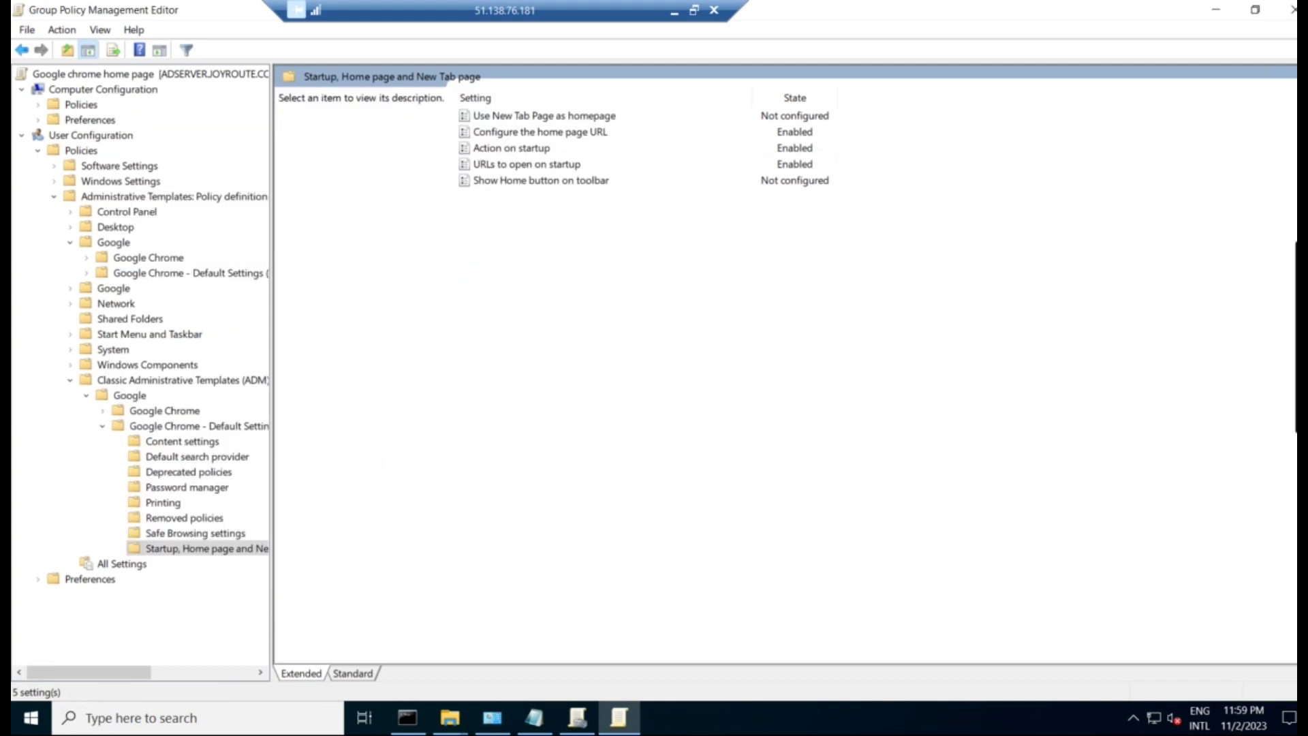
left_click(1294, 9)
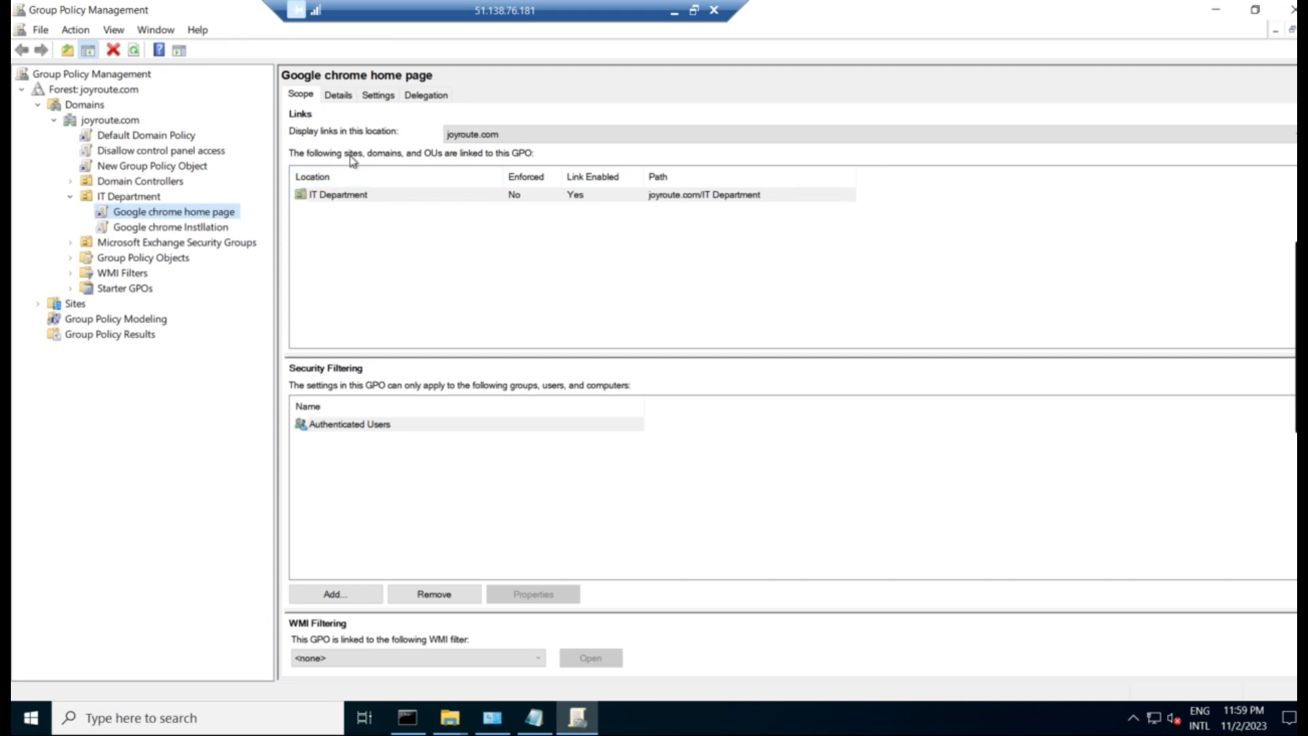
Expand the full settings report of 'Google chrome home page' down to its Chrome policies
left_click(379, 95)
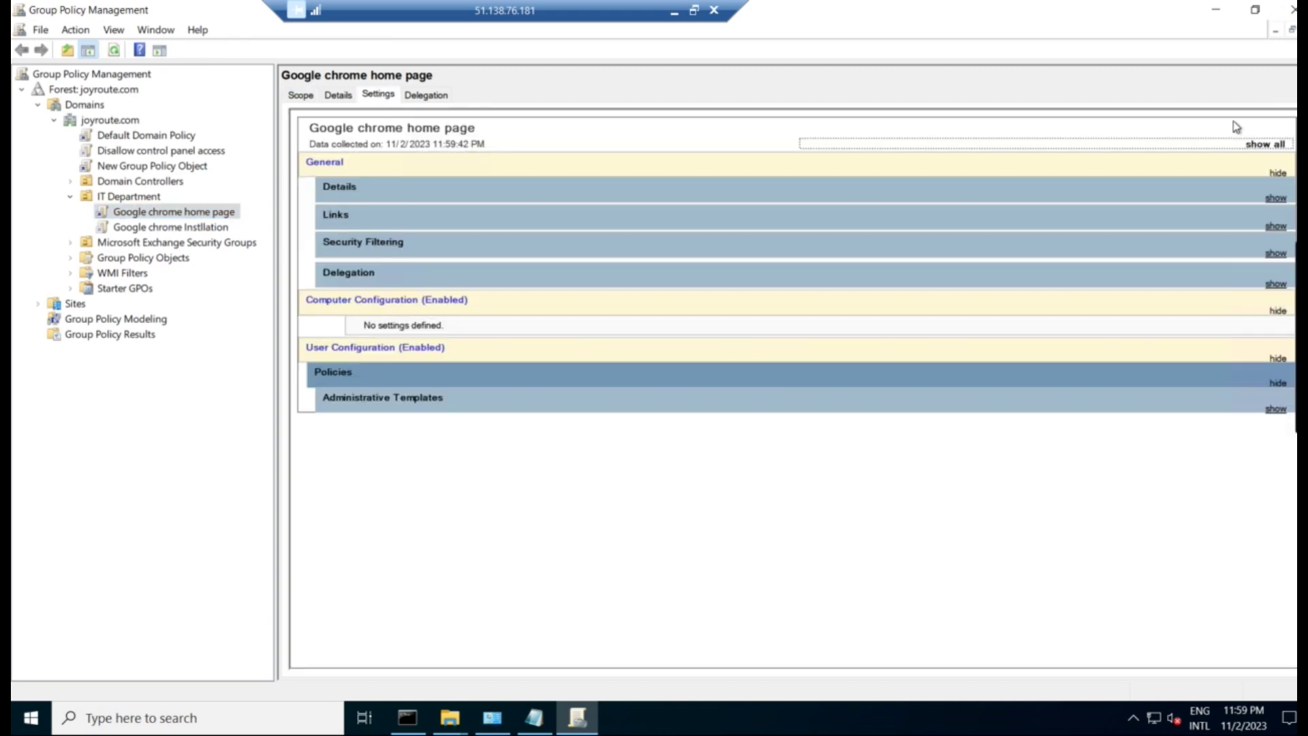
left_click(1272, 146)
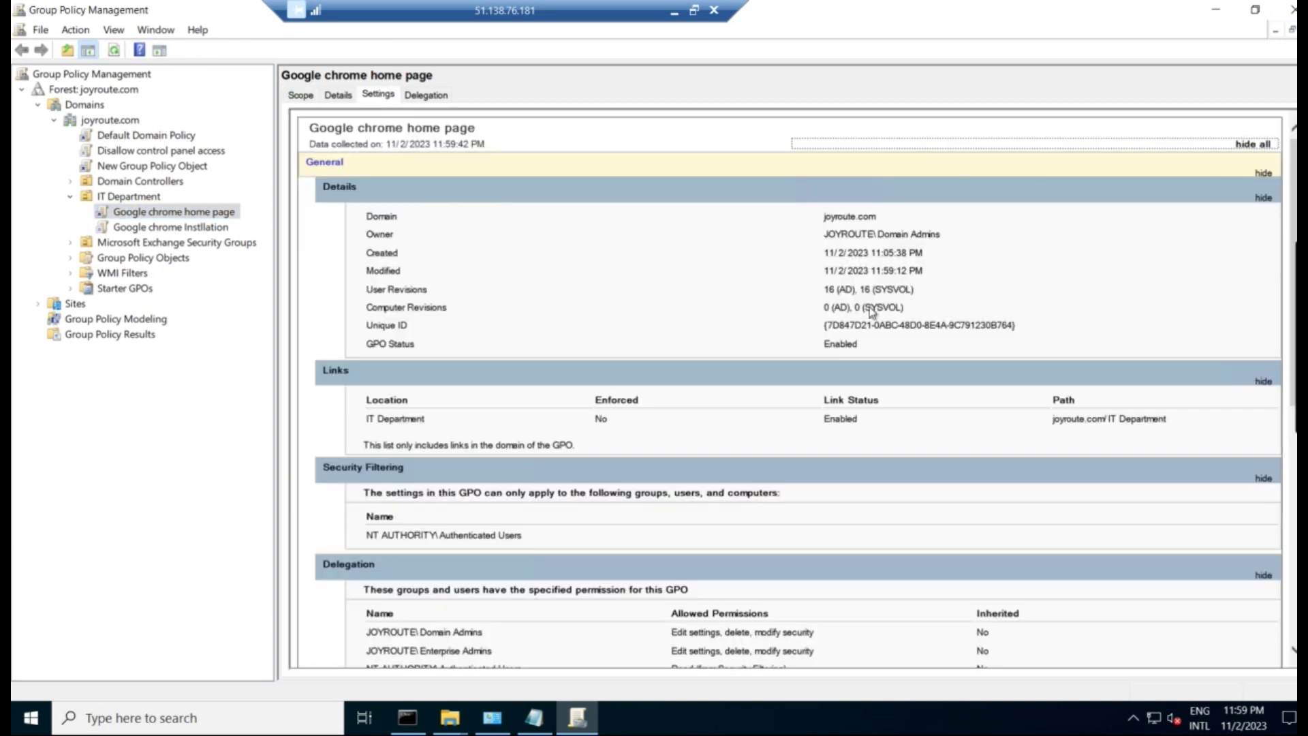
scroll(920, 310, "down", 6)
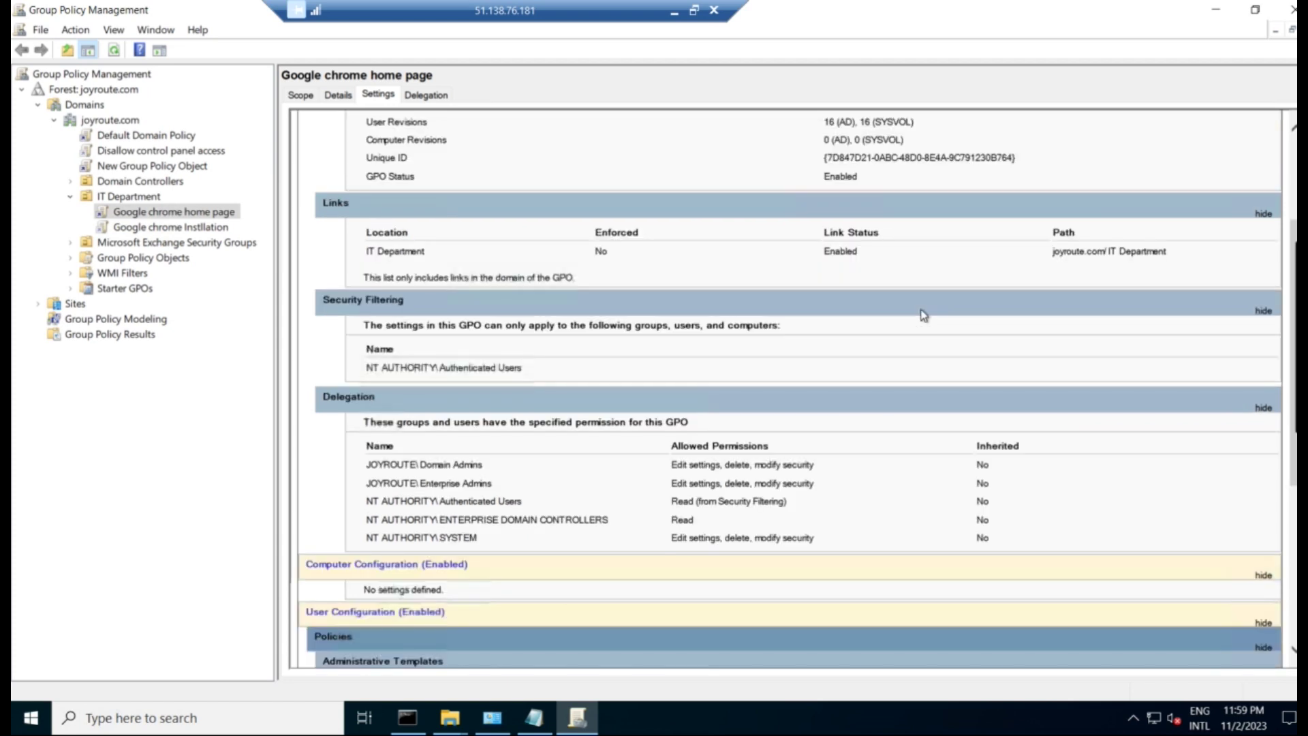
scroll(439, 446, "down", 2)
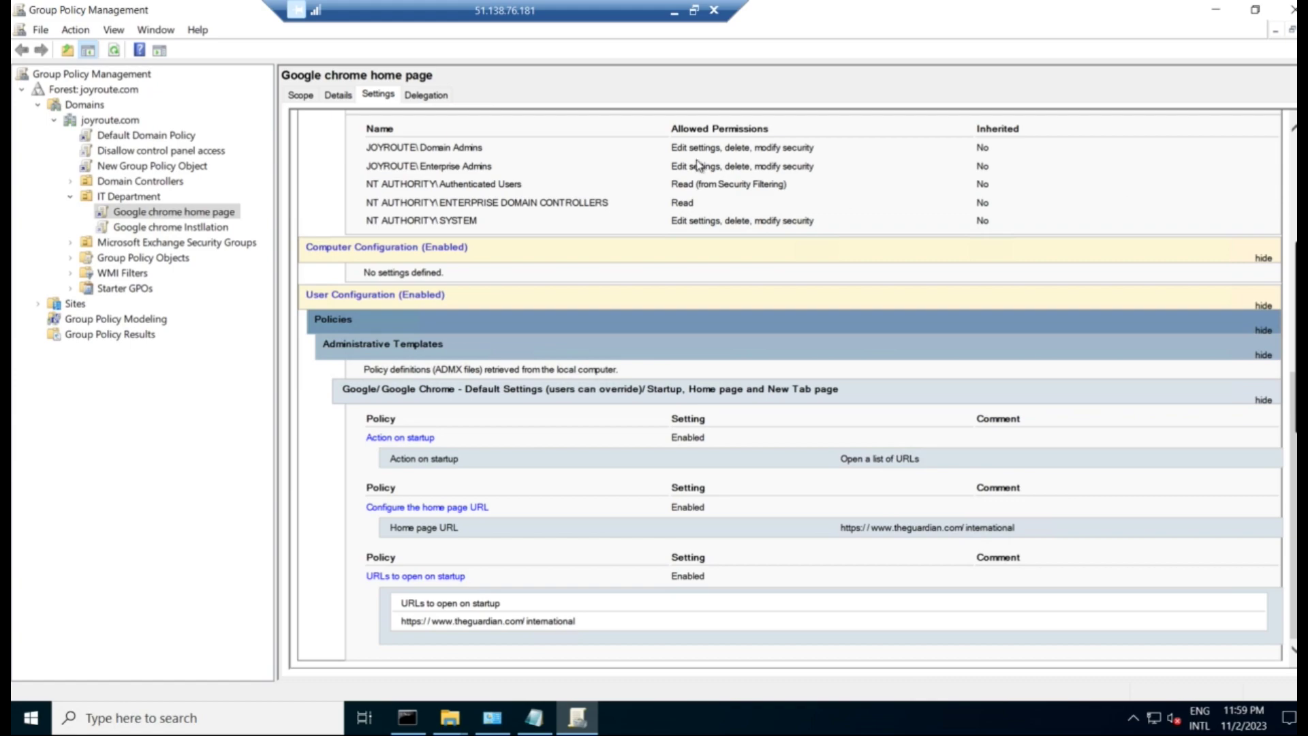
Switch from the server's remote session to the client machine's remote desktop
left_click(671, 11)
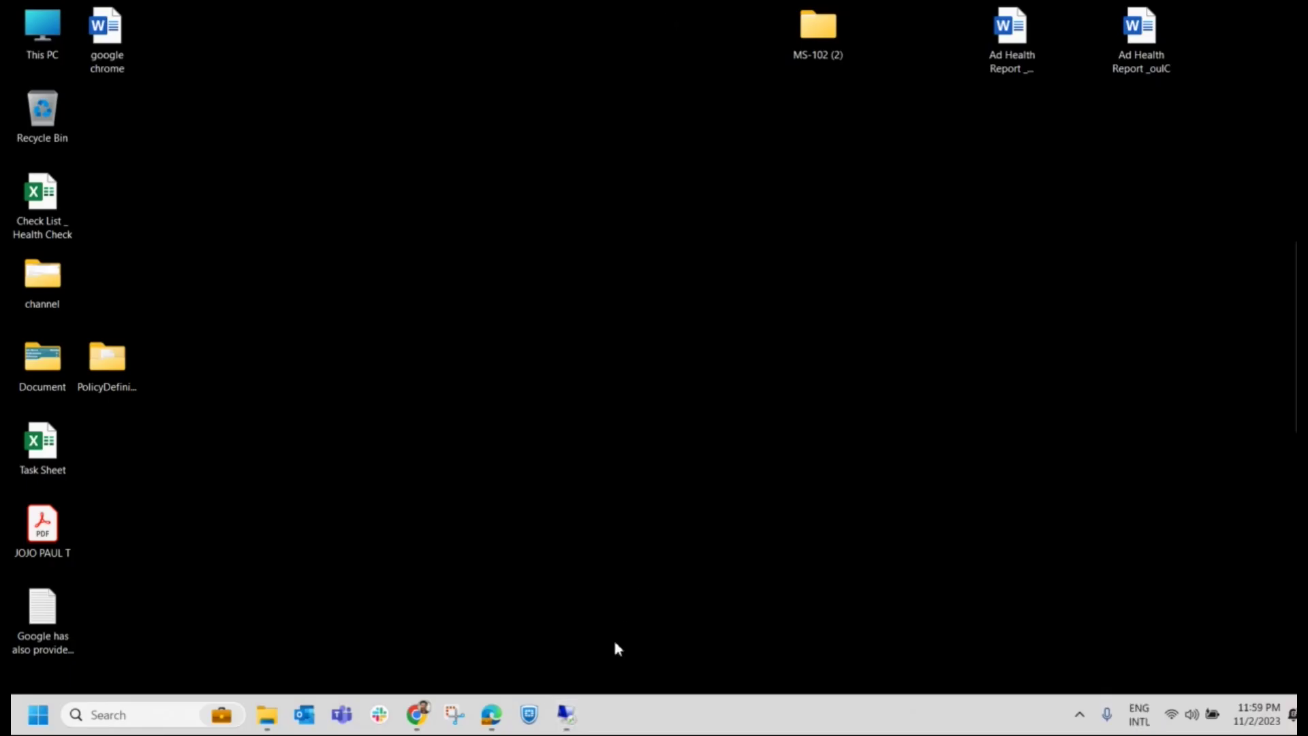
mouse_move(566, 713)
left_click(636, 633)
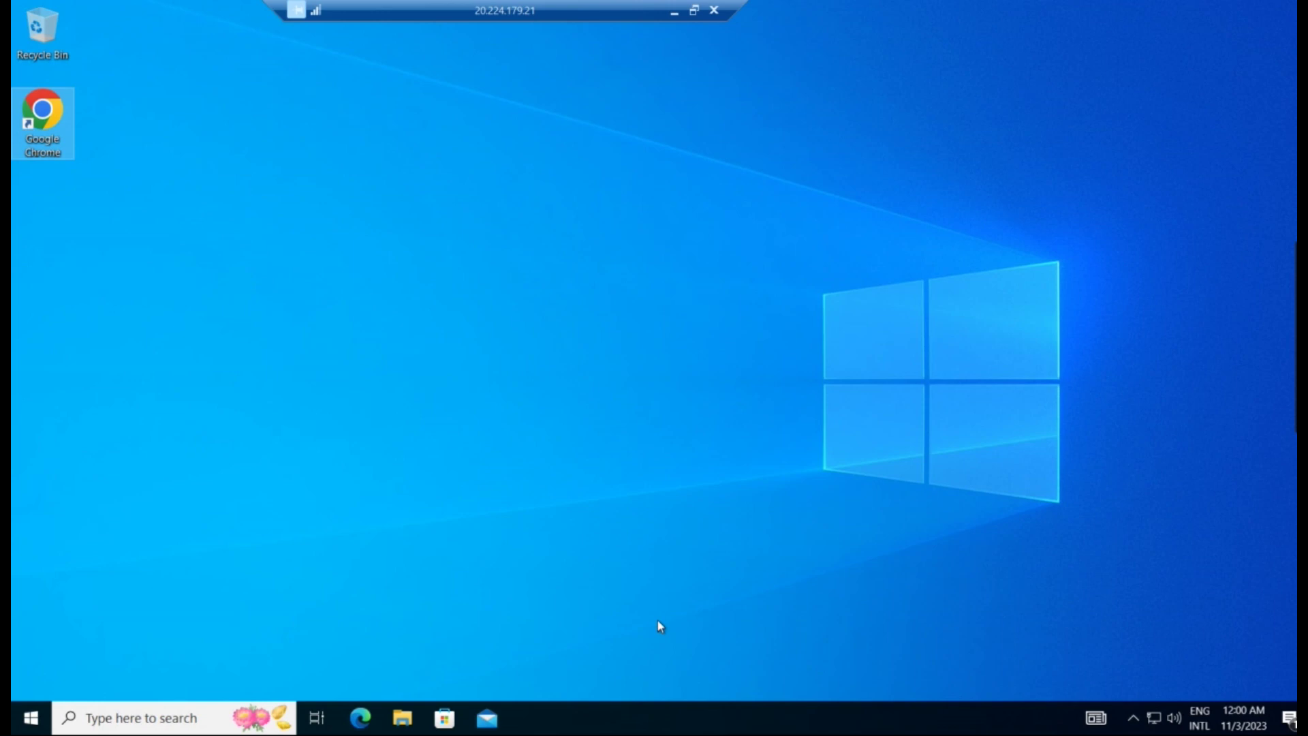
Run 'gpupdate /force' in a Command Prompt on the client
key("super+r")
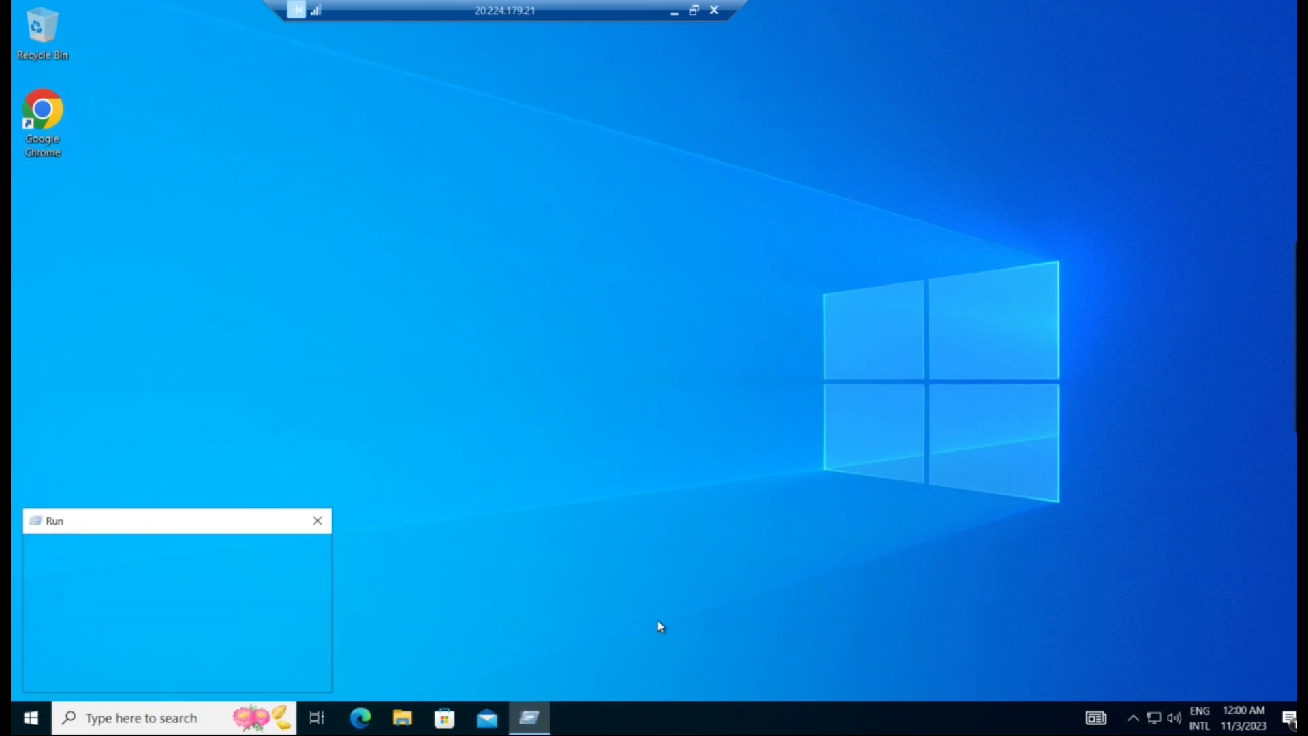
key("Return")
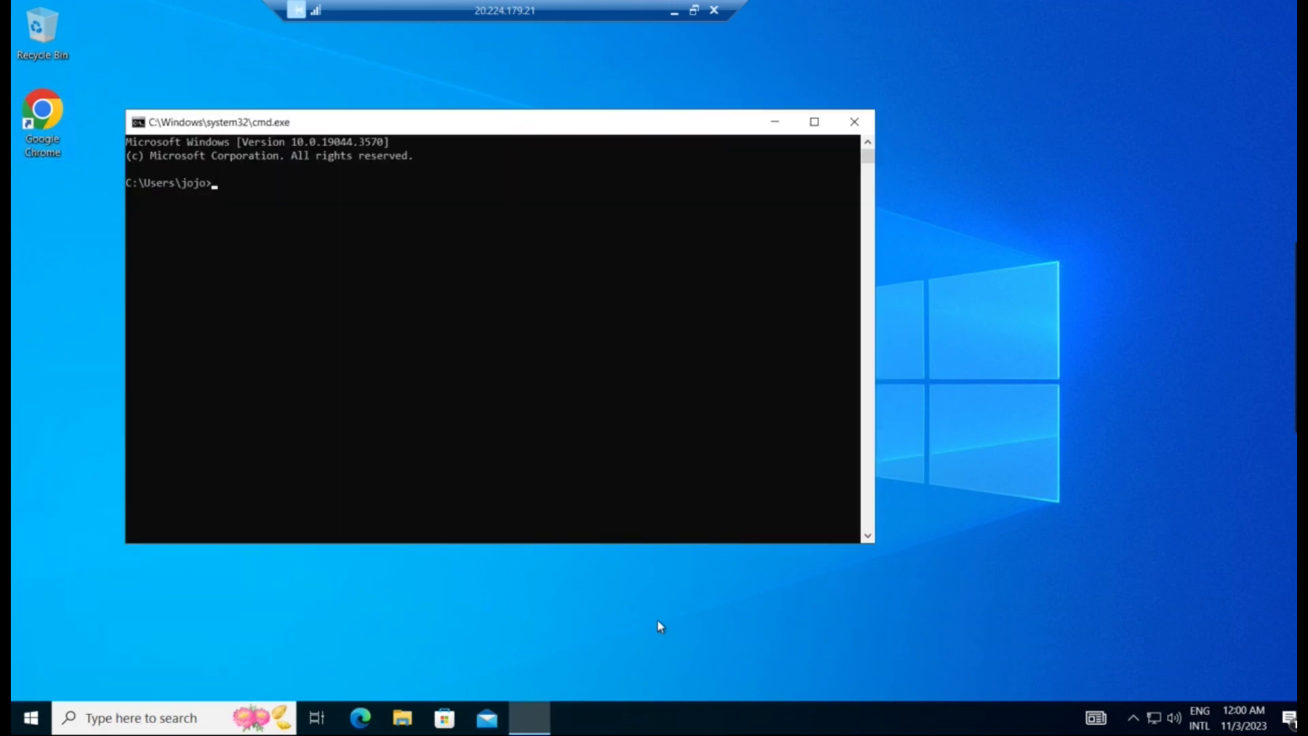
type("gpupdate /force")
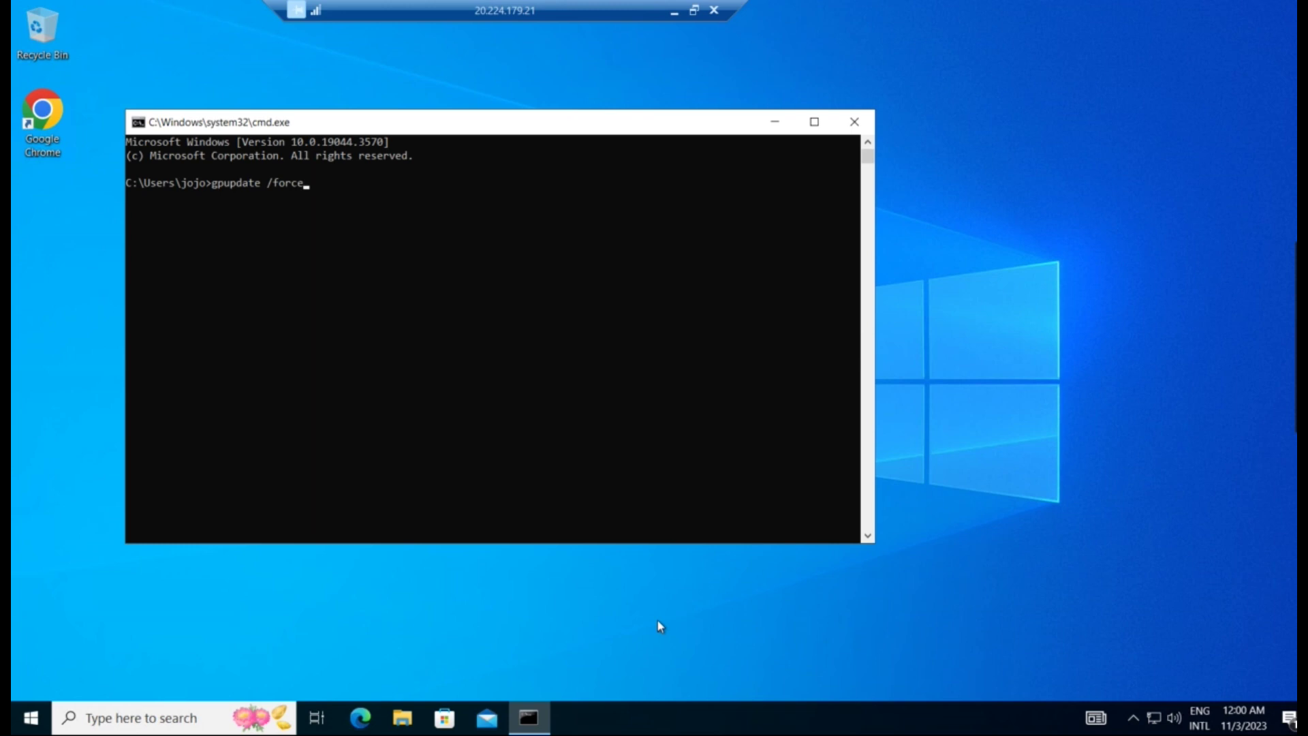
key("Return")
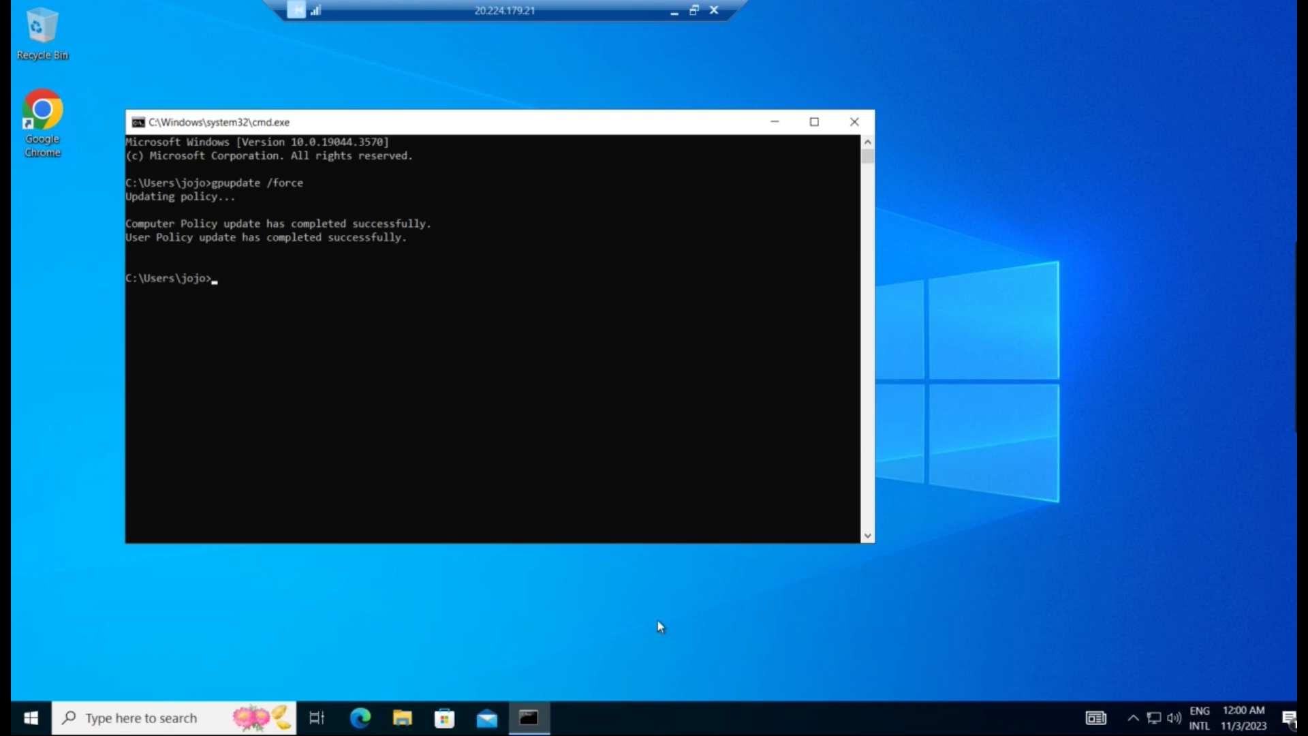
type("gpresult /r")
Run gpresult /r and review the Applied Group Policy Objects list showing Google chrome home page
key("Return")
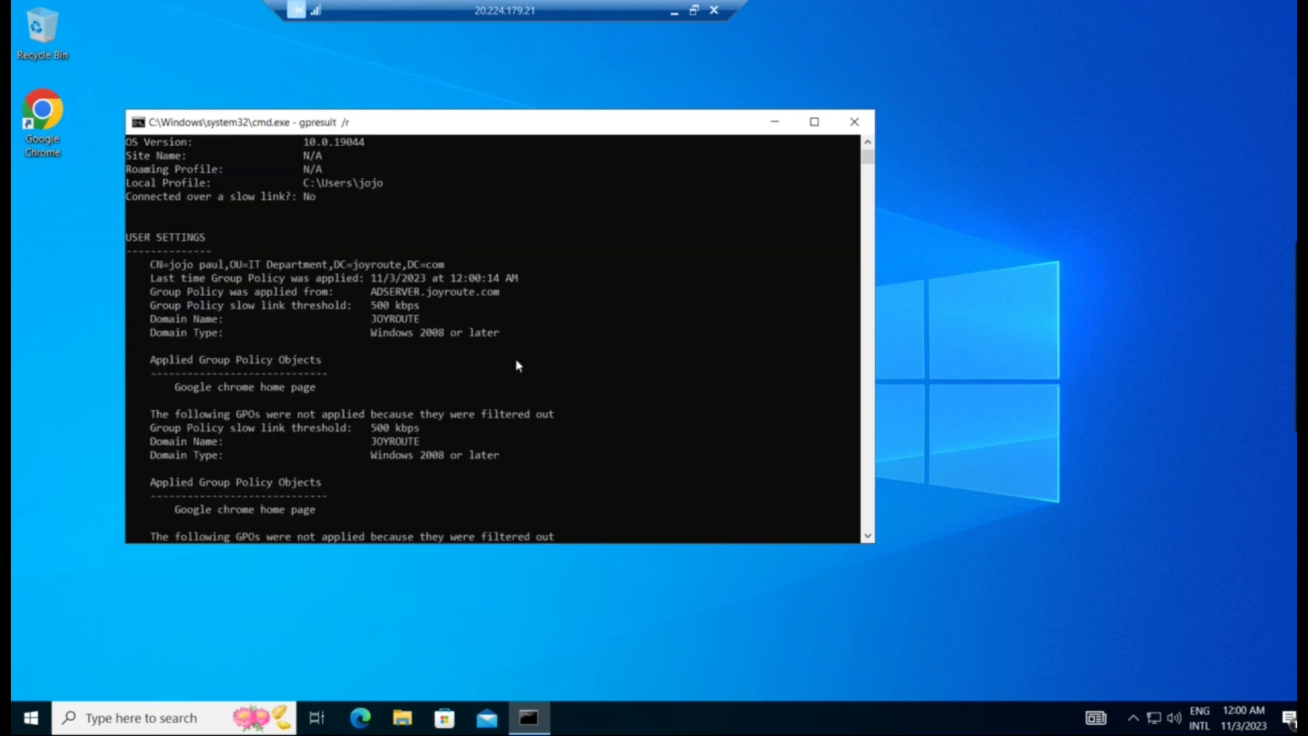
scroll(361, 301, "up", 3)
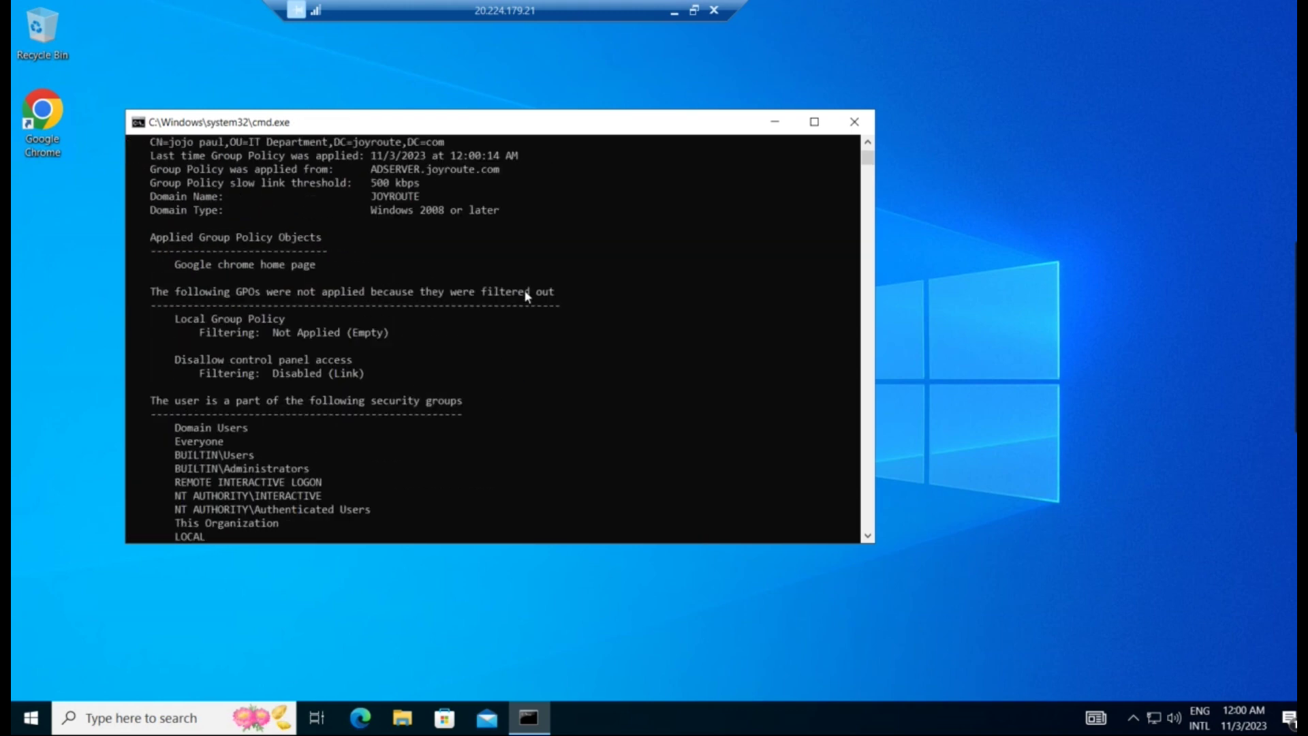
scroll(401, 363, "down", 1)
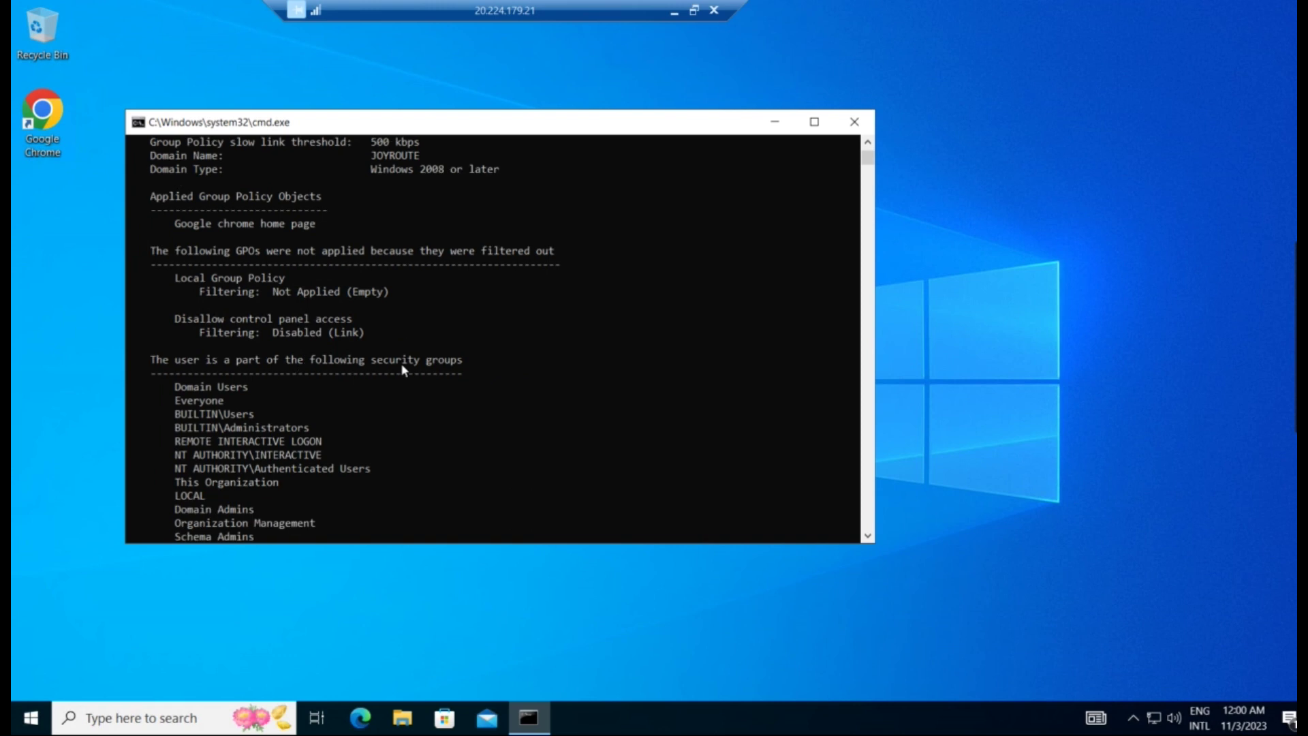
scroll(400, 363, "up", 1)
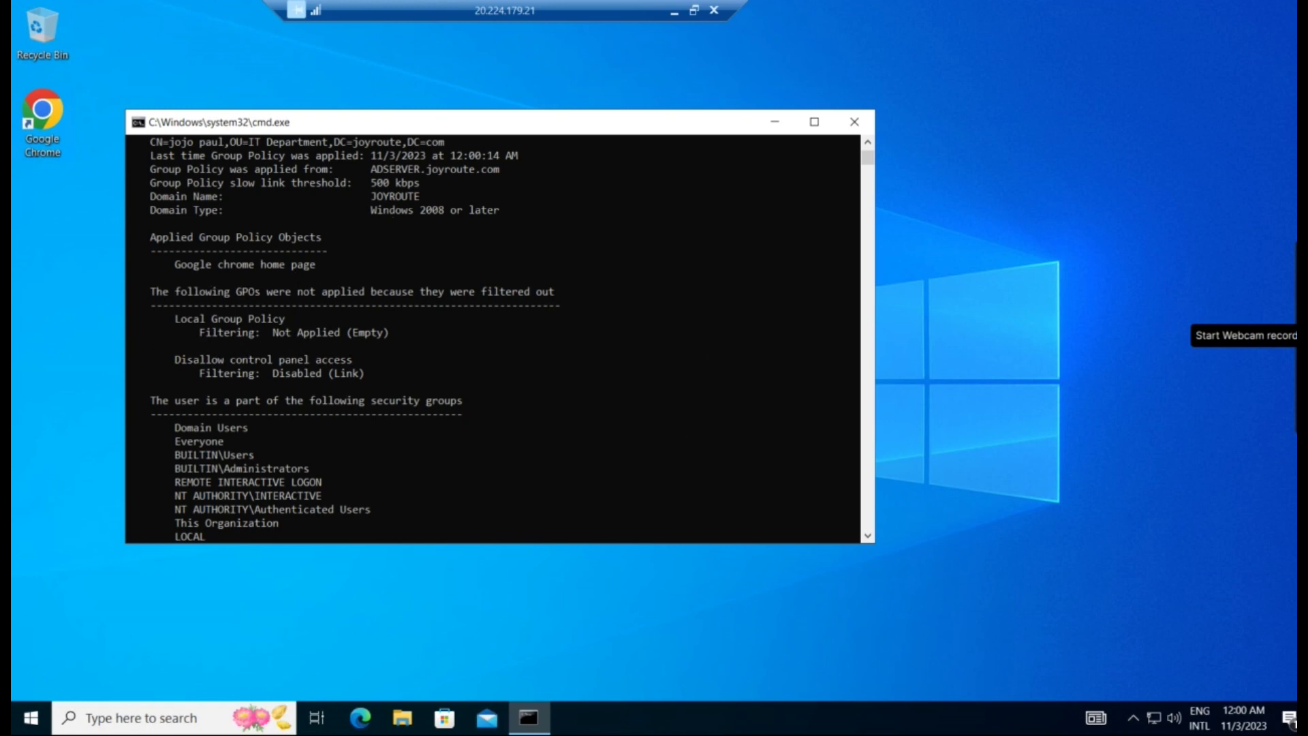
Launch Chrome from the desktop and accept the cookie banner on theguardian.com/international
left_click(775, 123)
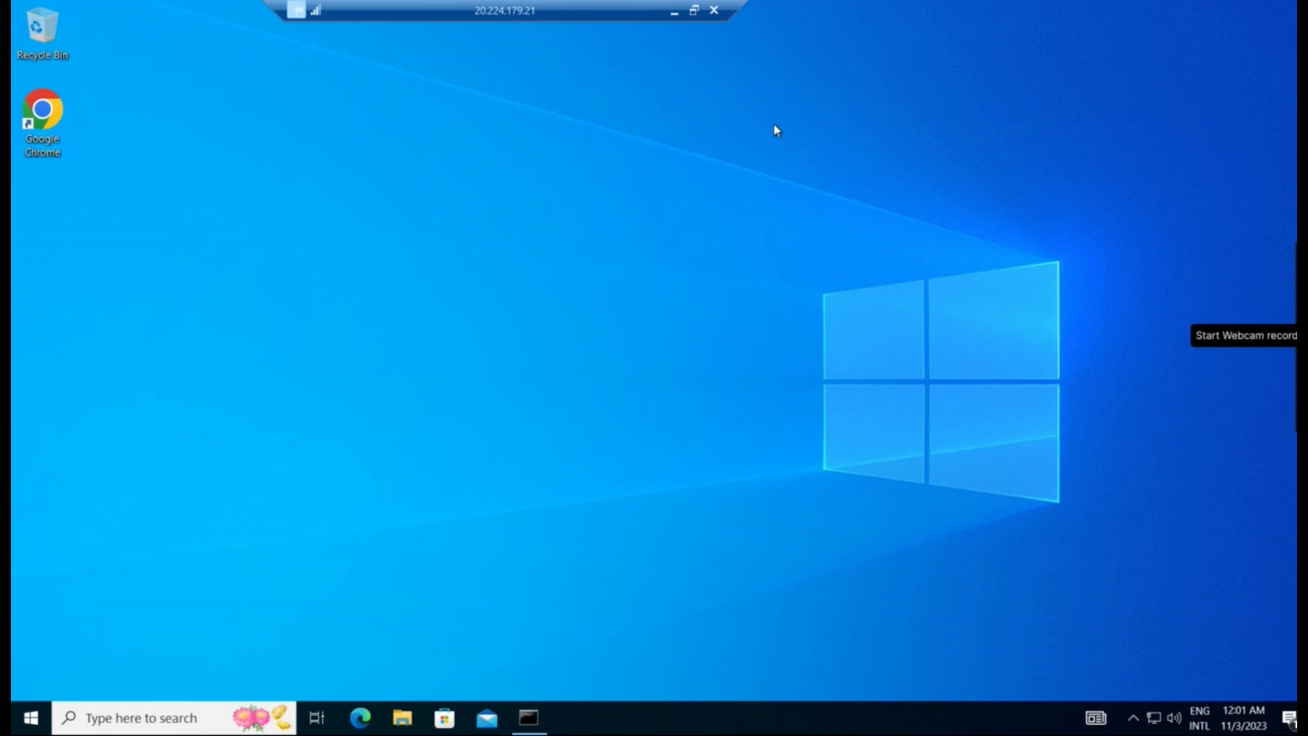
double_click(42, 124)
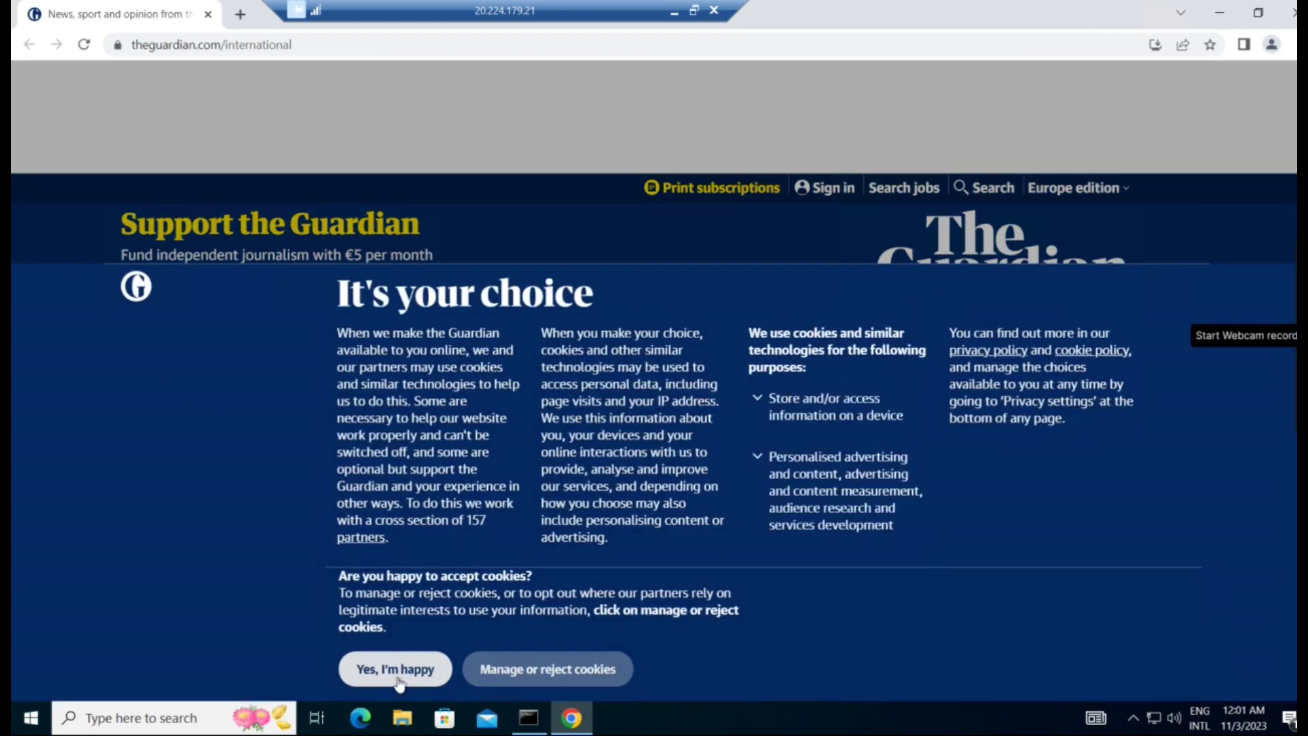
left_click(395, 669)
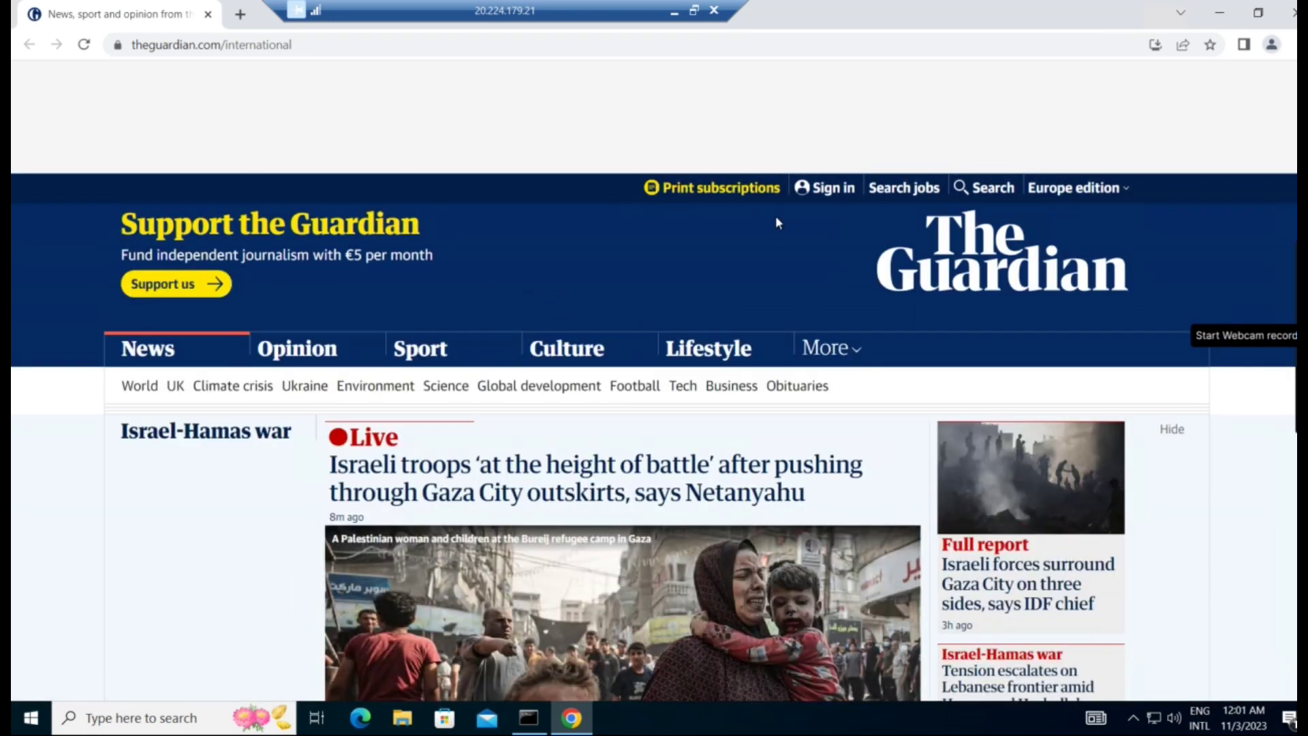